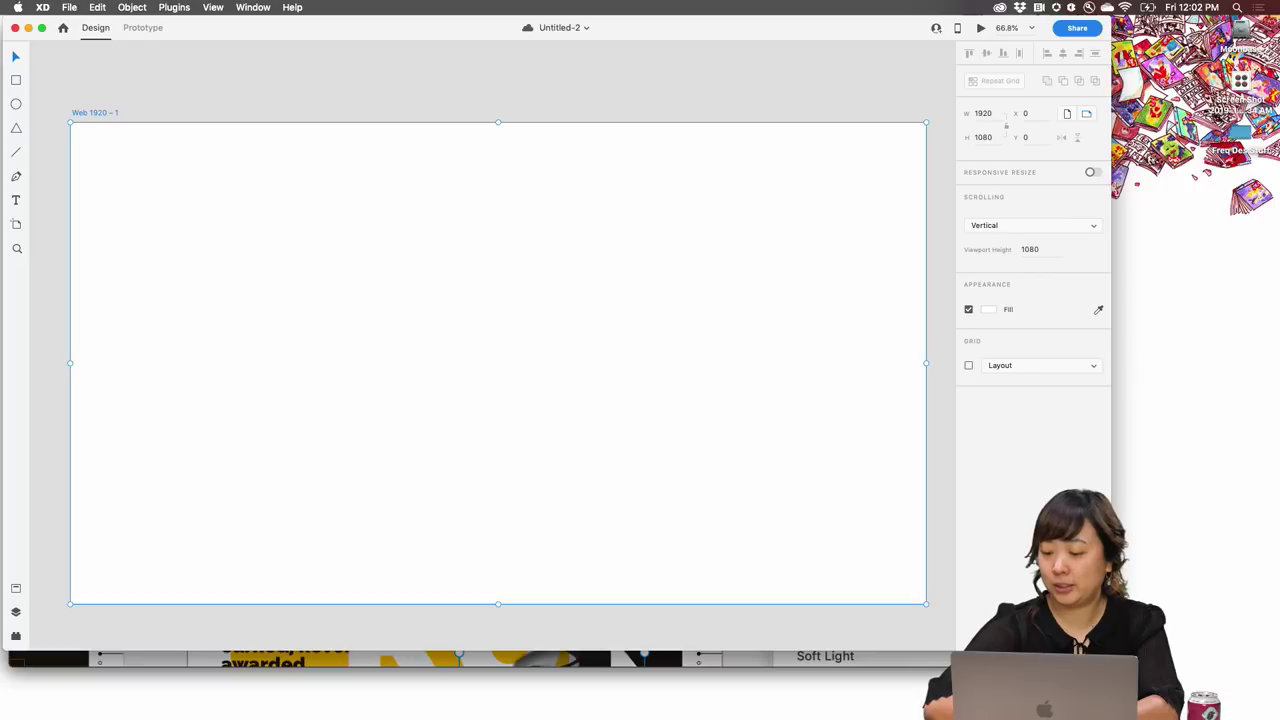
- Switch to the browser and run an image search for "cats" in a new tab
key("ctrl+super+f")
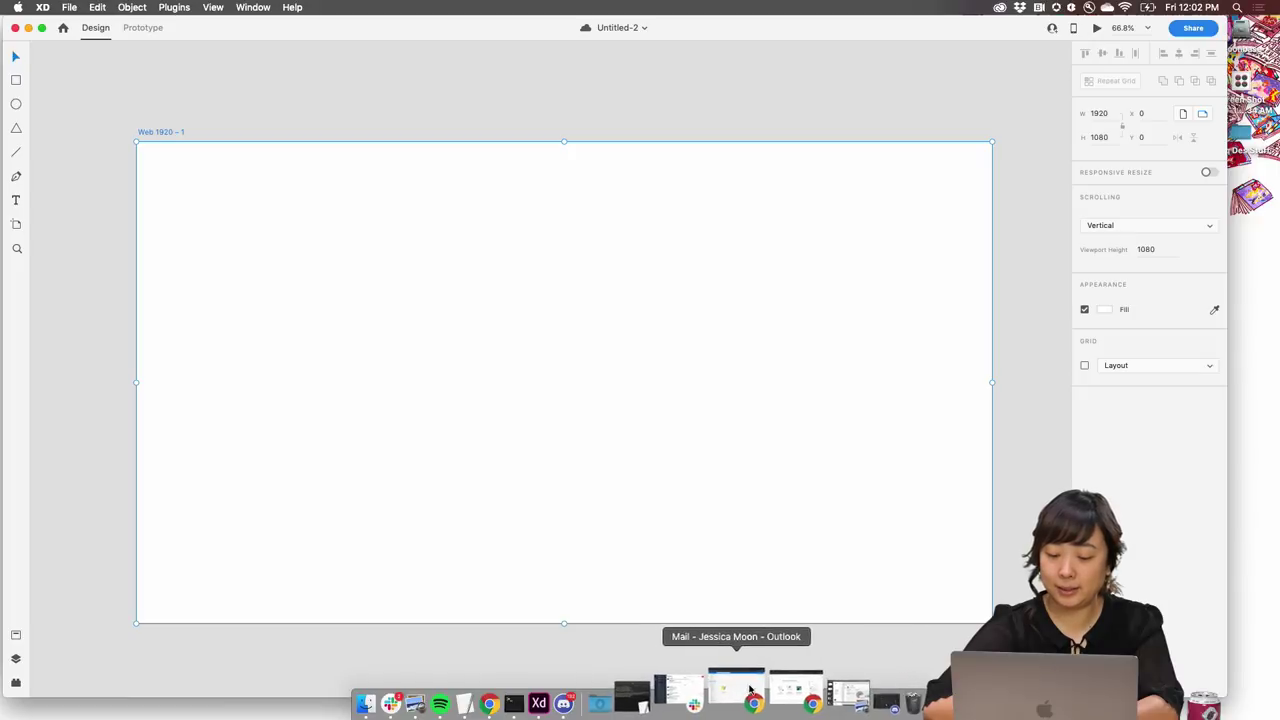
key("ctrl+Up")
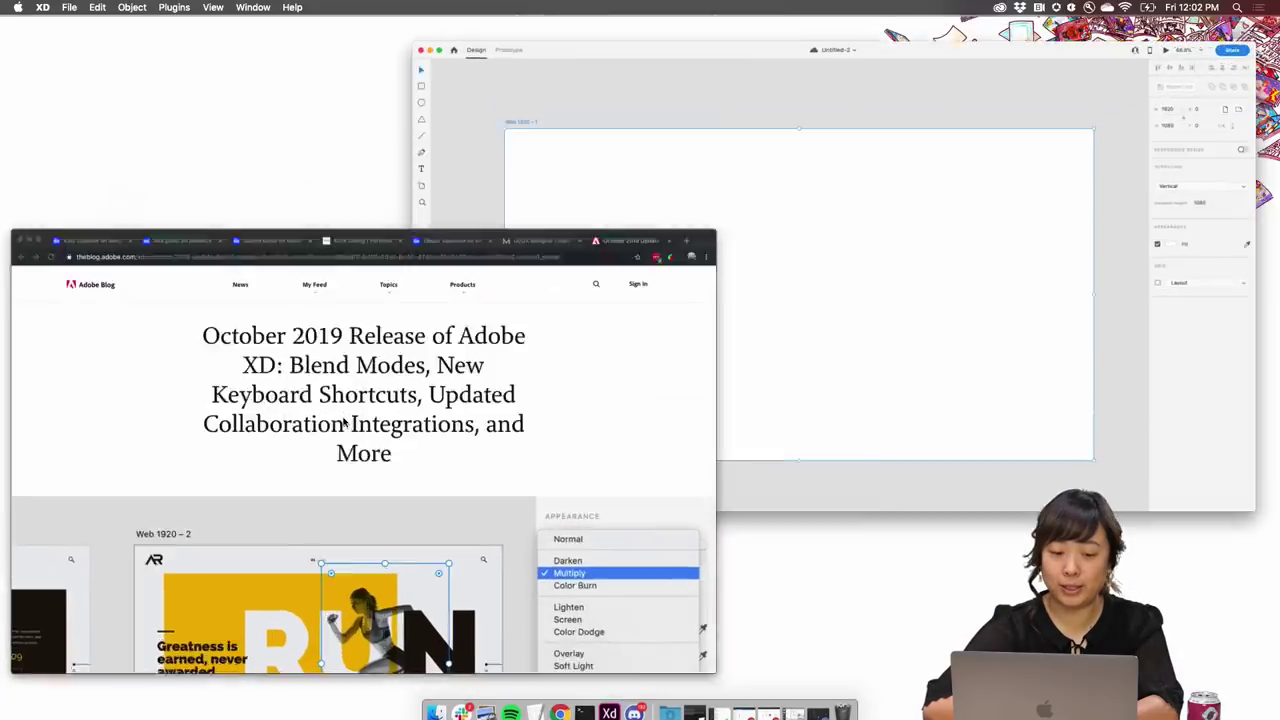
left_click(344, 424)
key("super+t")
type("cats")
key("Return")
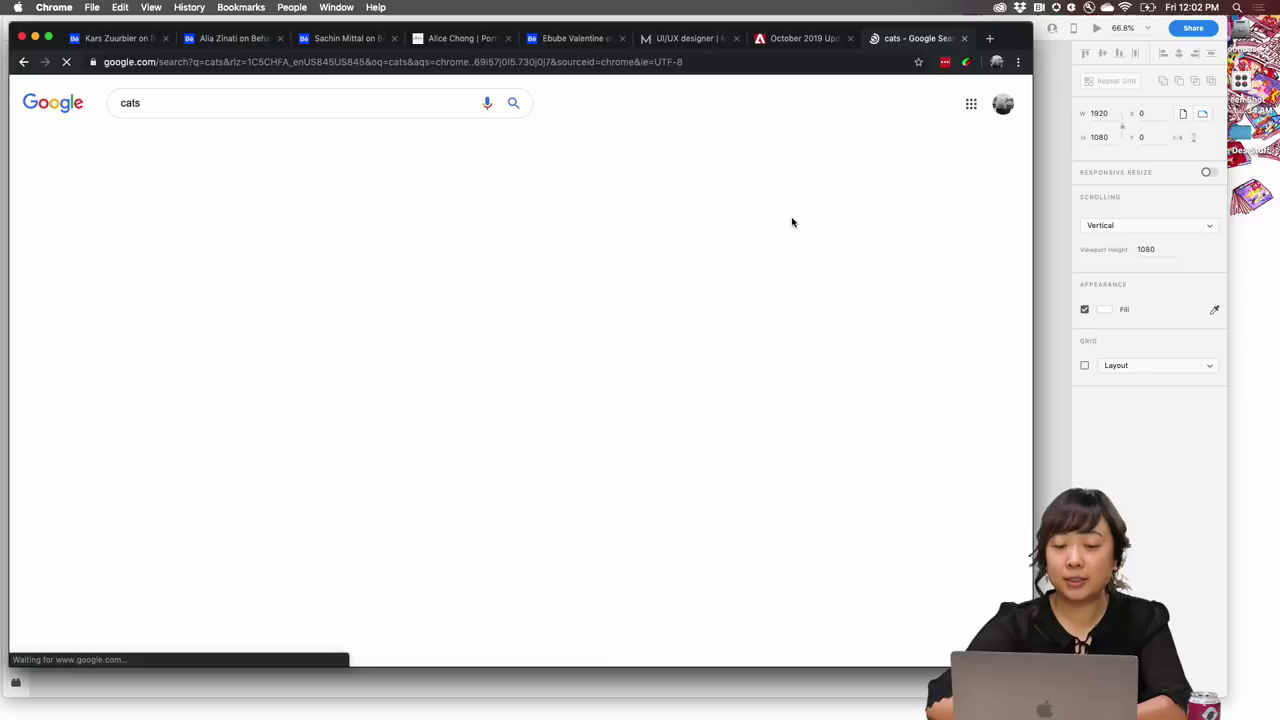
left_click(191, 143)
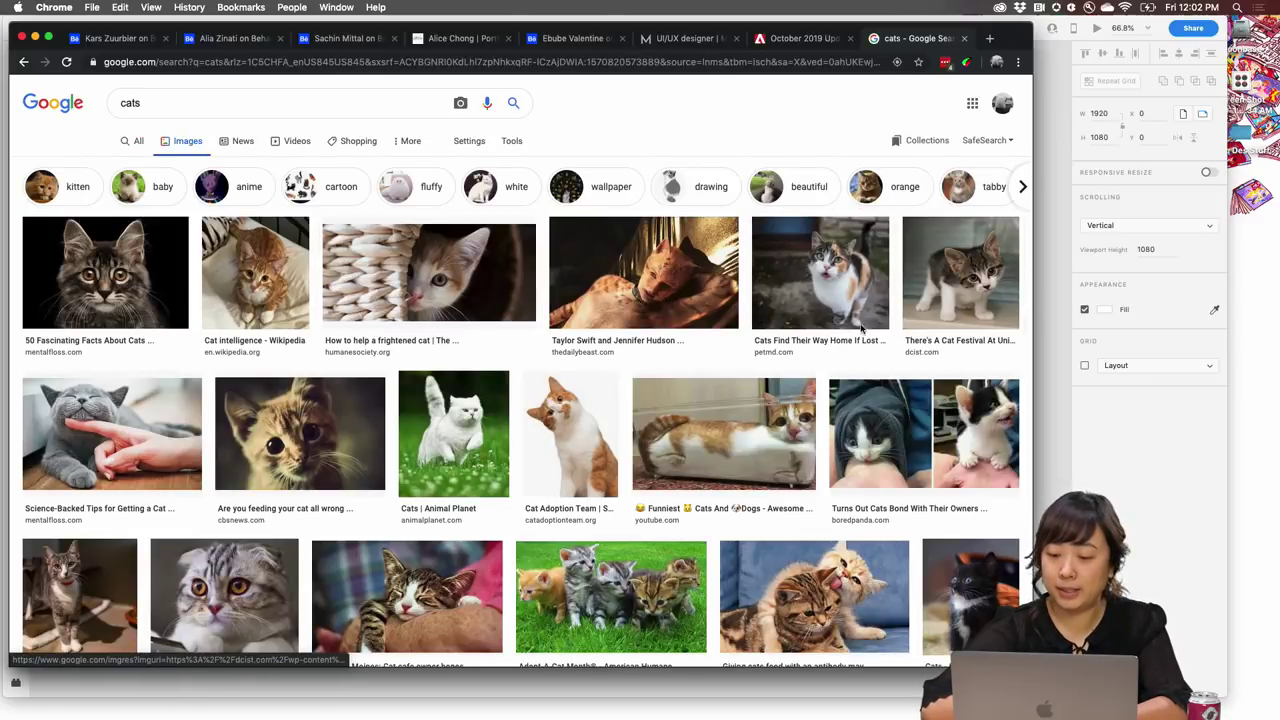
scroll(860, 328, "down", 2)
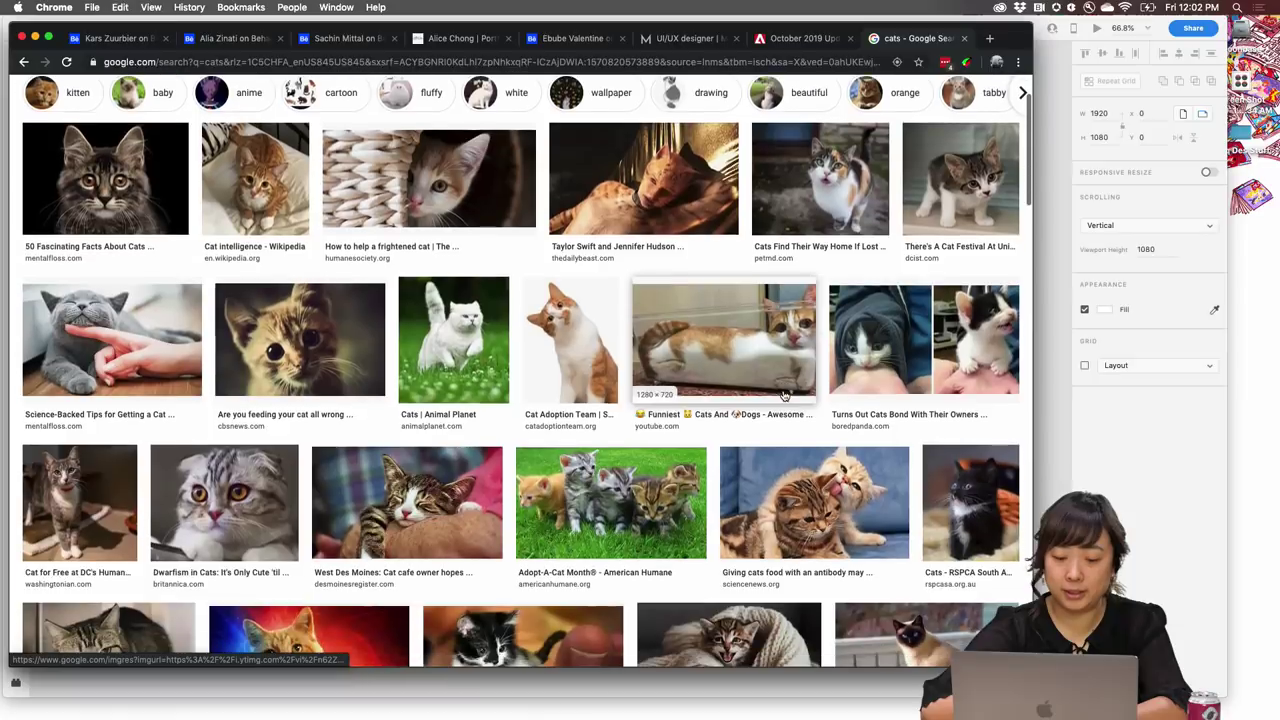
left_click(336, 331)
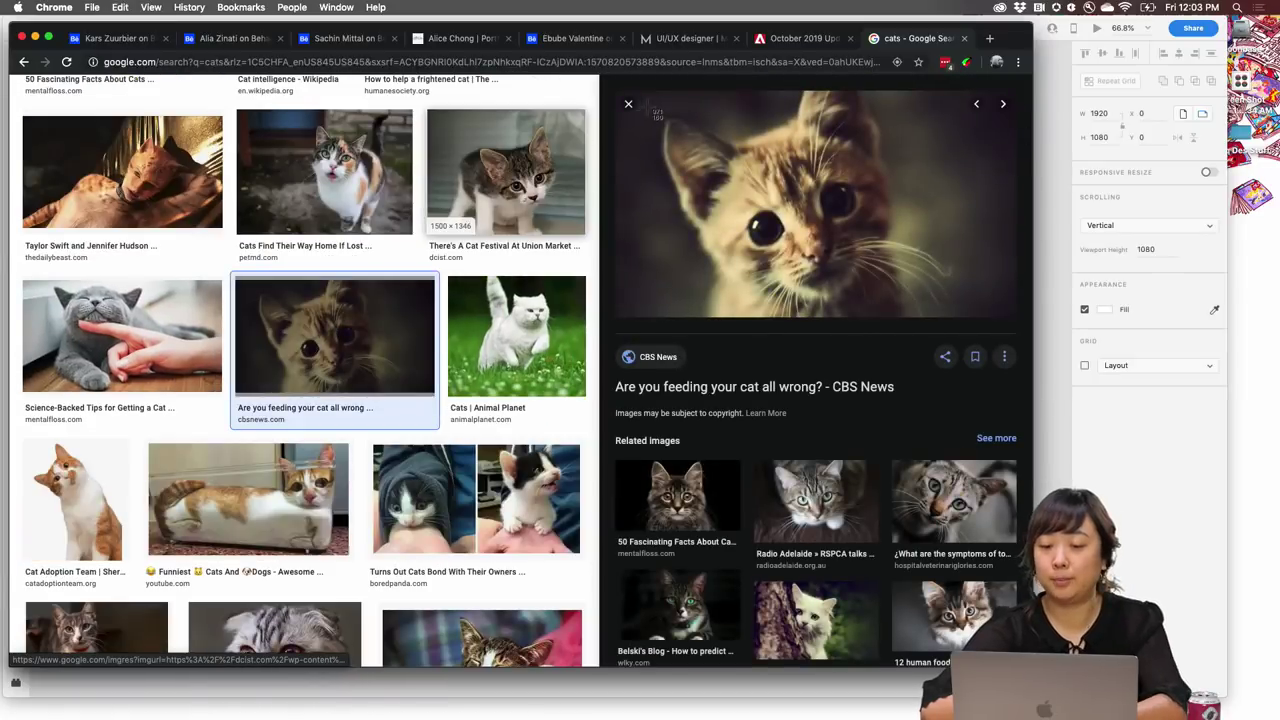
left_click(1039, 246)
key("super+v")
scroll(666, 303, "left", 2)
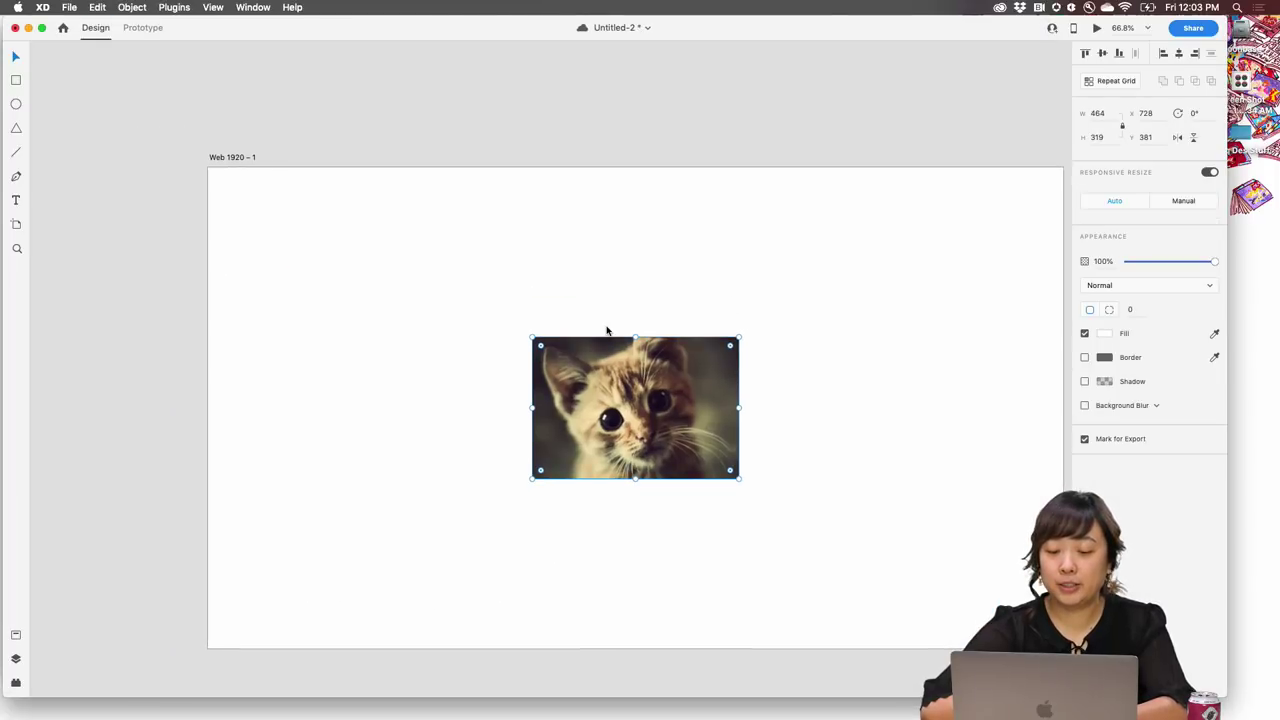
scroll(606, 330, "down", 3)
key("BackSpace")
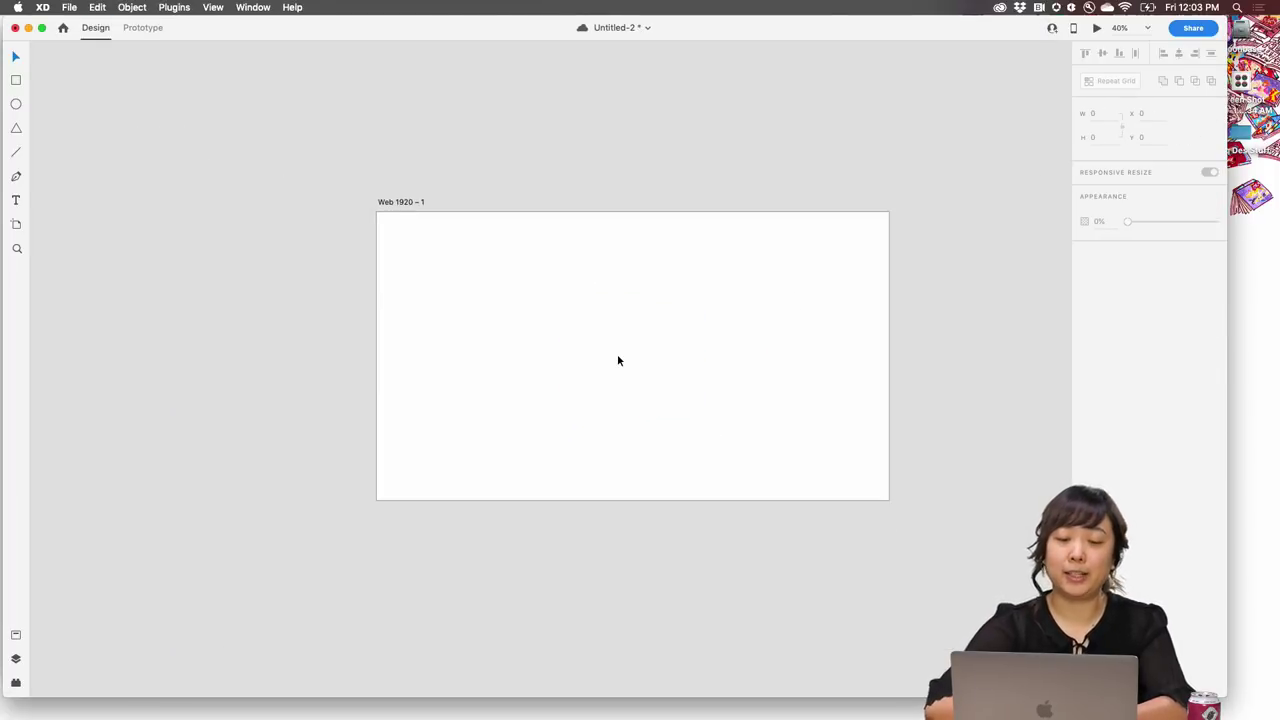
- Switch back to the browser and copy the Mental Floss picture of the grey cat being stroked under the chin
key("ctrl+Up")
left_click(294, 500)
scroll(300, 300, "down", 3)
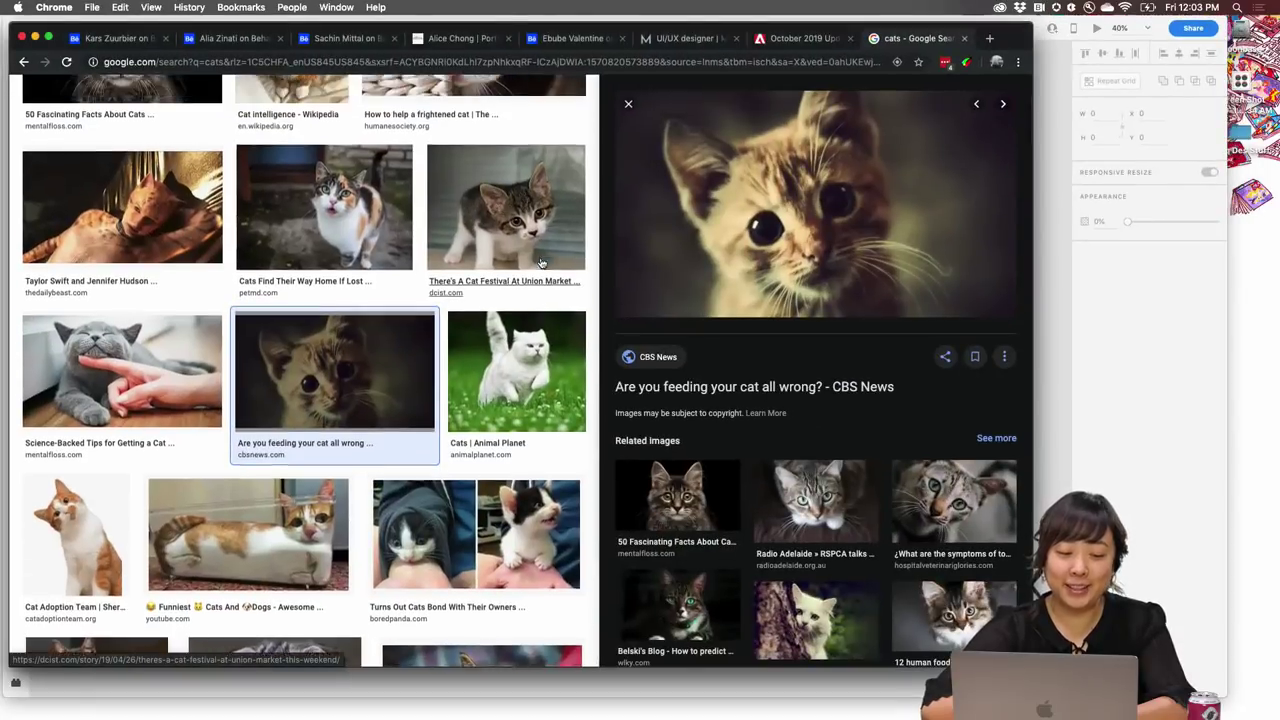
left_click(200, 222)
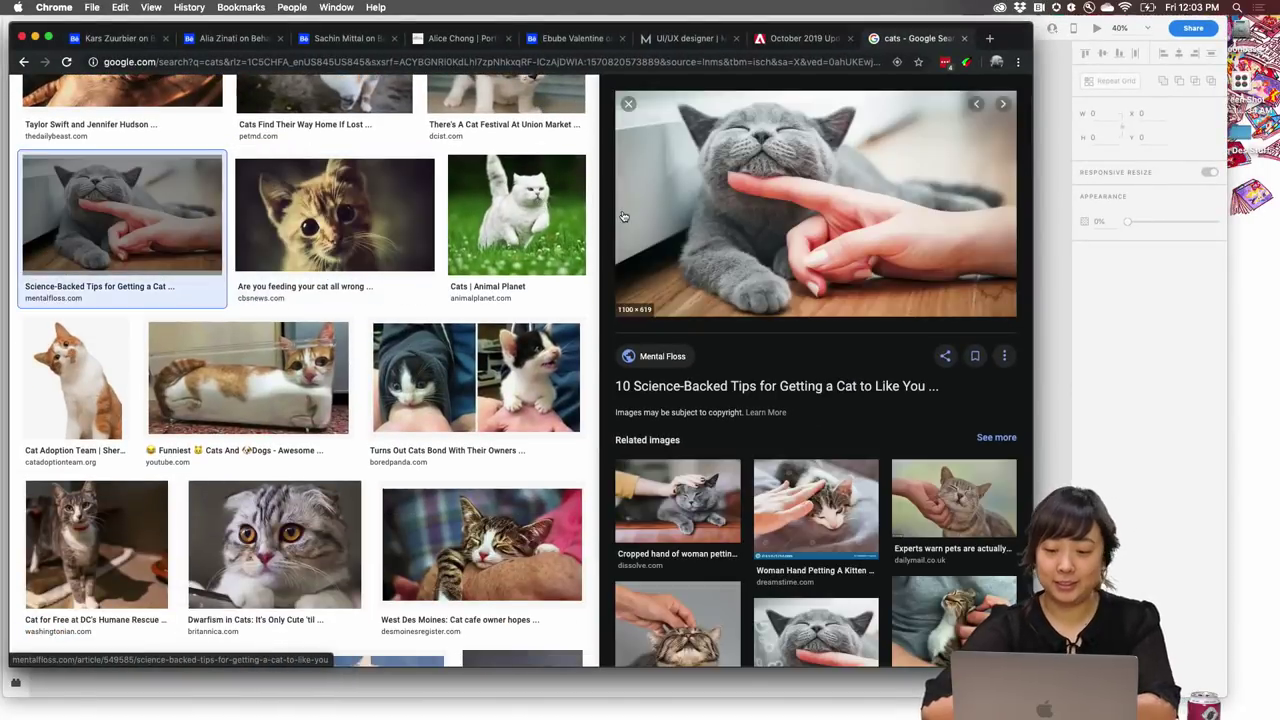
left_click_drag(643, 96, 1012, 315)
- Switch to XD, paste the grey cat photo, place it left of the artboard and enlarge it to about 919 × 541
left_click(1057, 154)
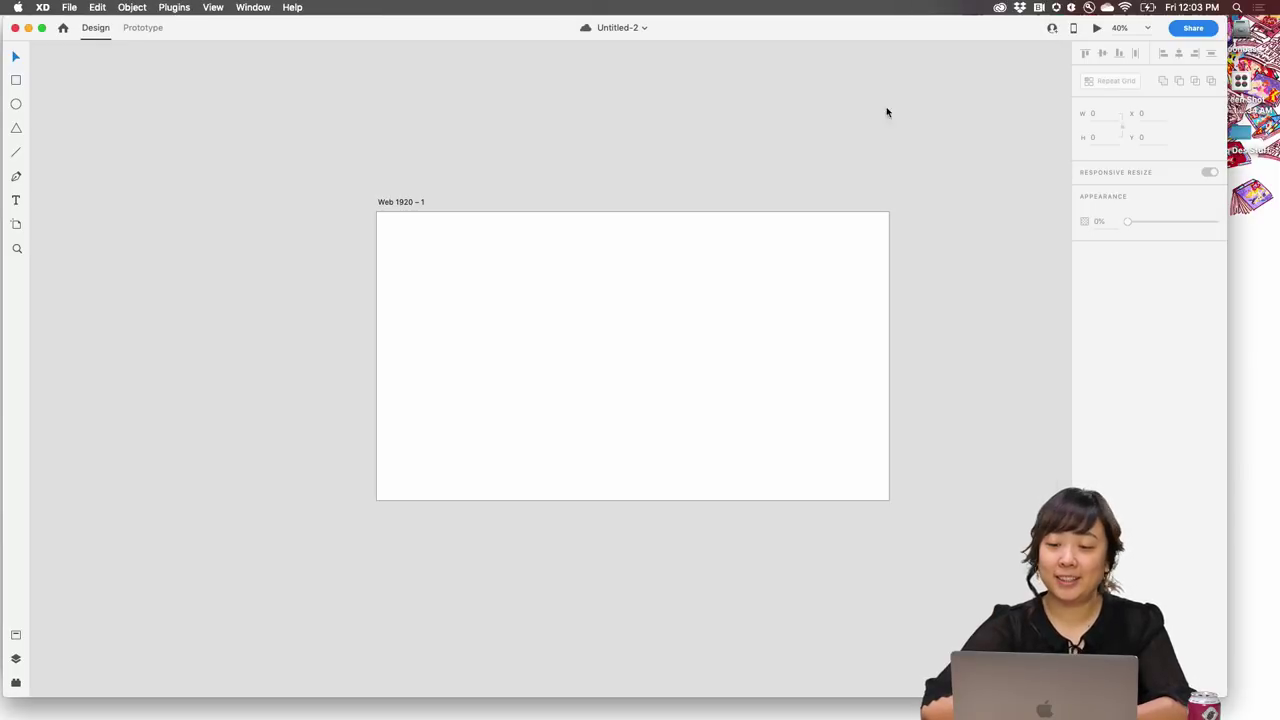
key("super+v")
scroll(570, 205, "left", 2)
left_click_drag(684, 352, 227, 266)
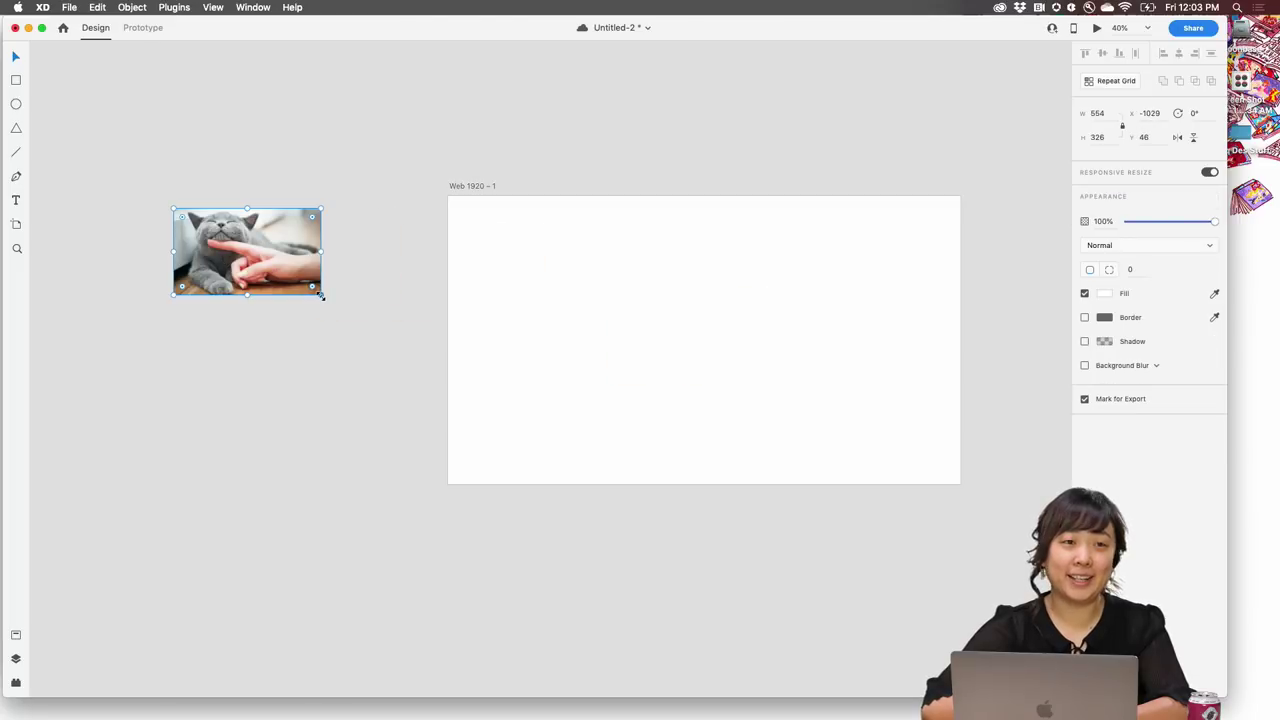
left_click_drag(320, 295, 419, 371)
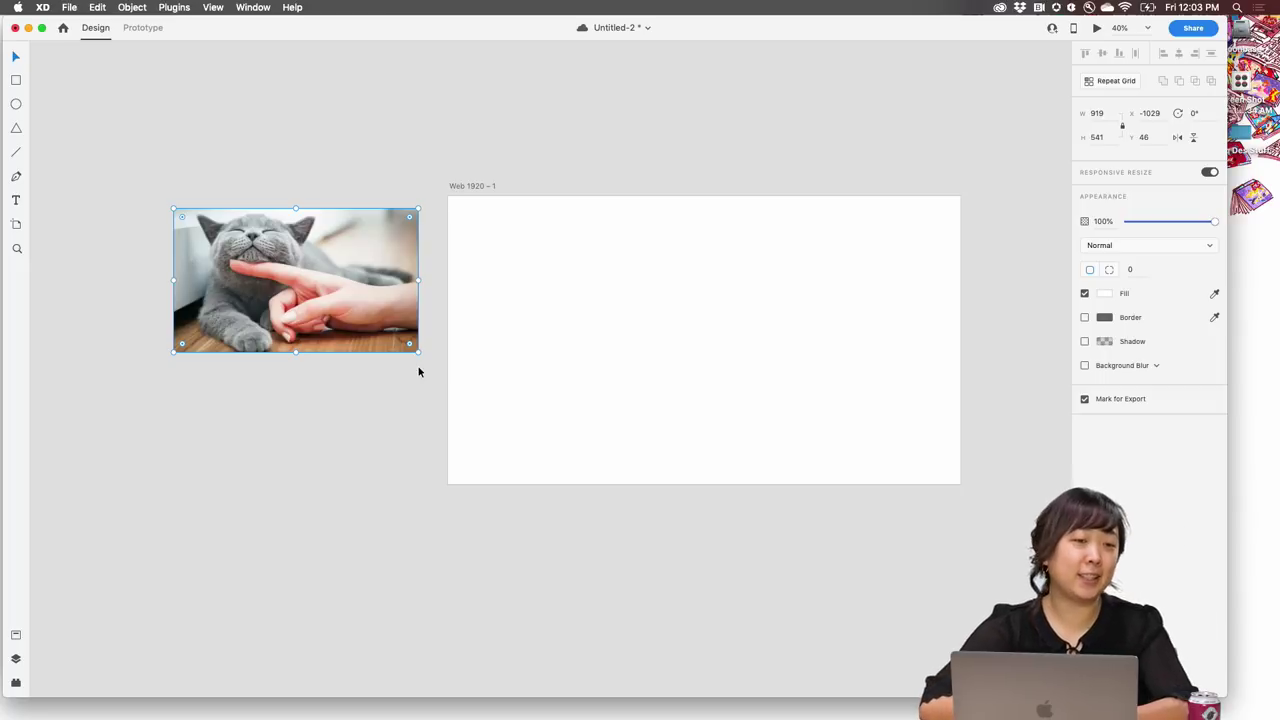
left_click_drag(321, 311, 298, 296)
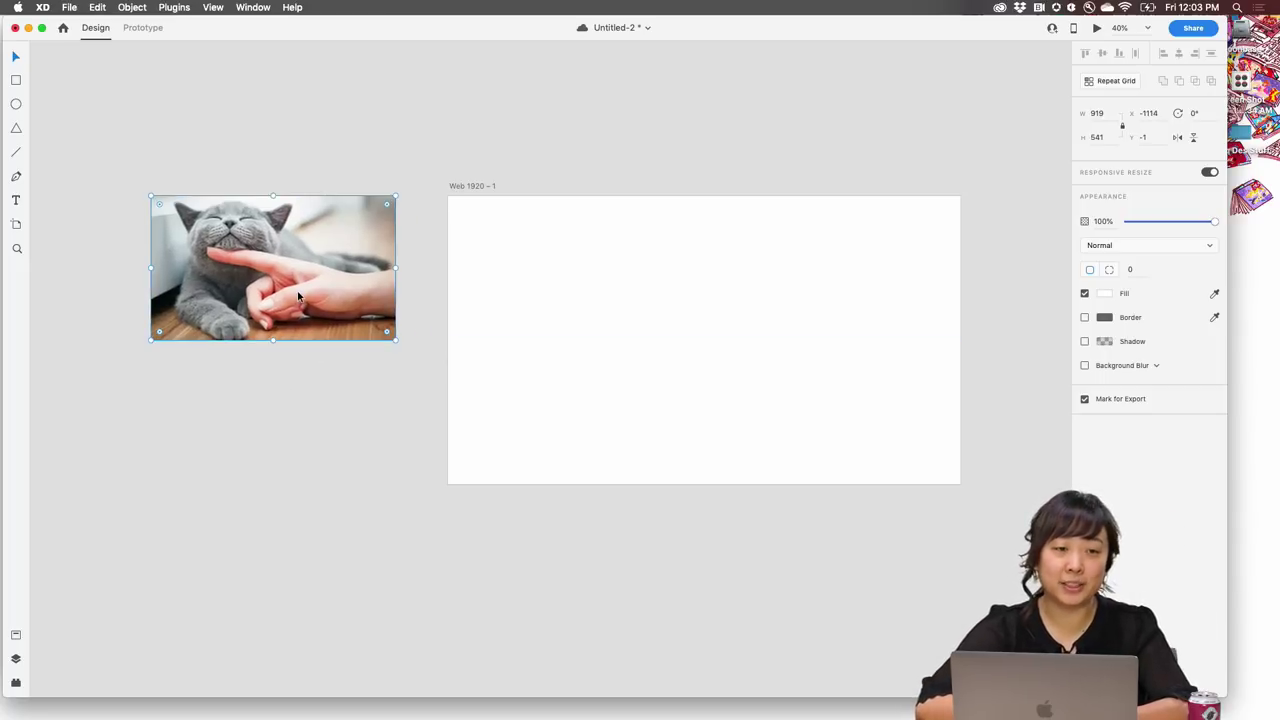
- Draw a square of about 376 × 376 in the upper middle of the Web 1920 artboard
left_click(501, 347)
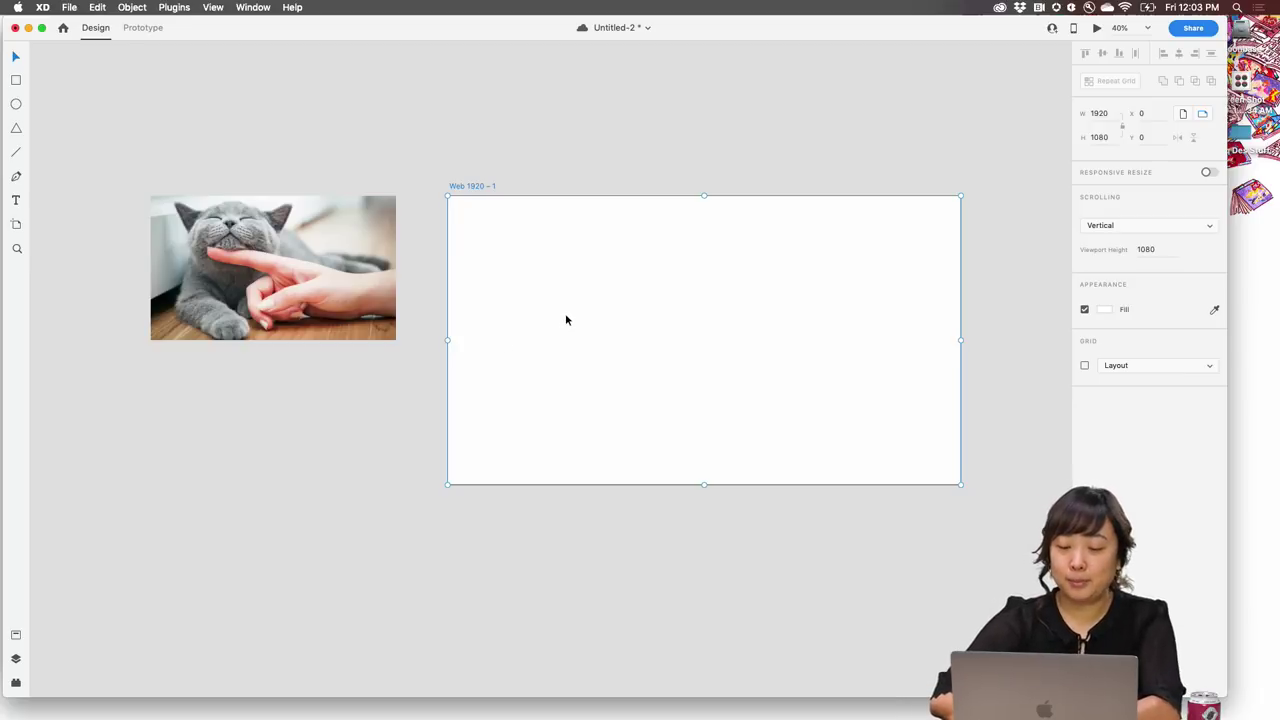
key("super+3")
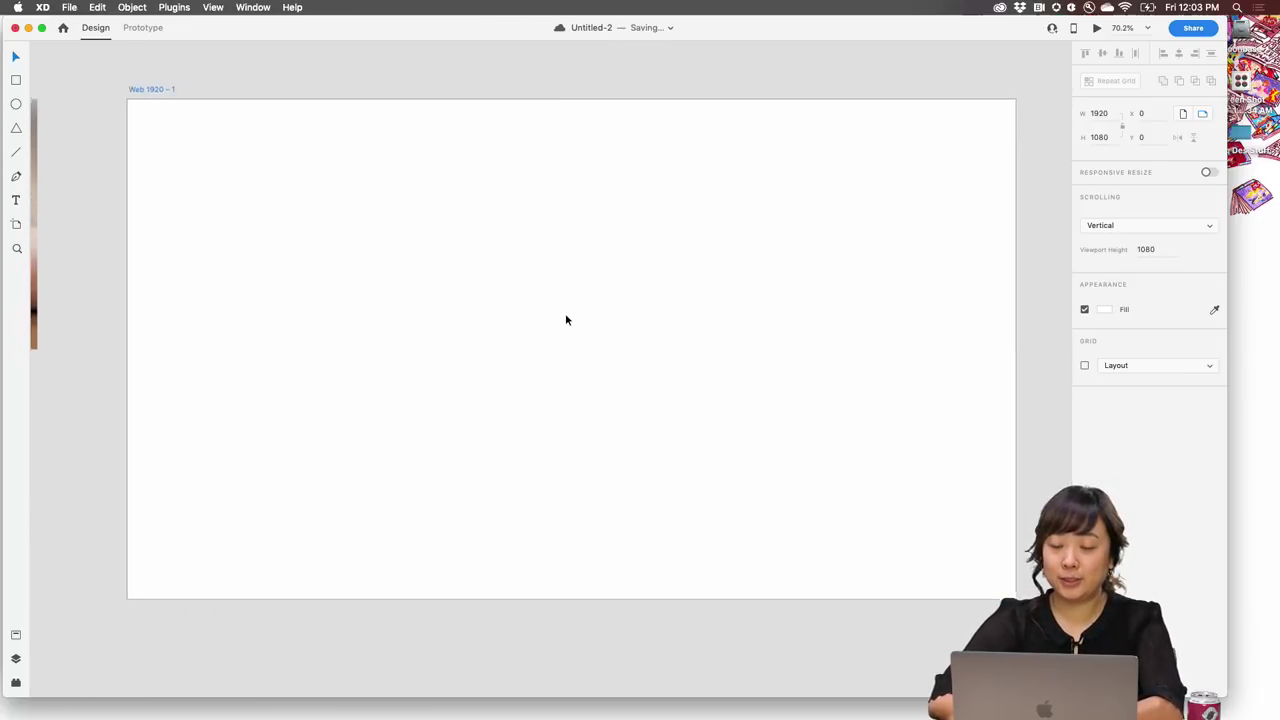
key("e")
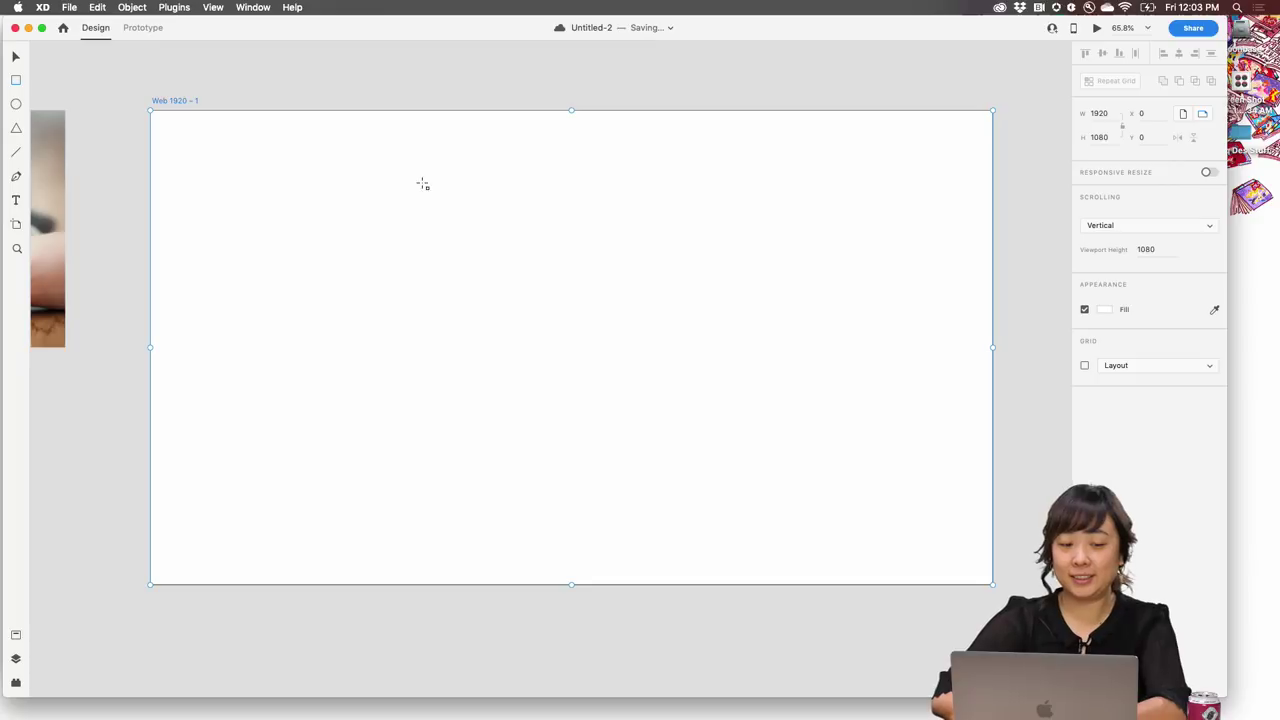
left_click_drag(412, 177, 650, 342)
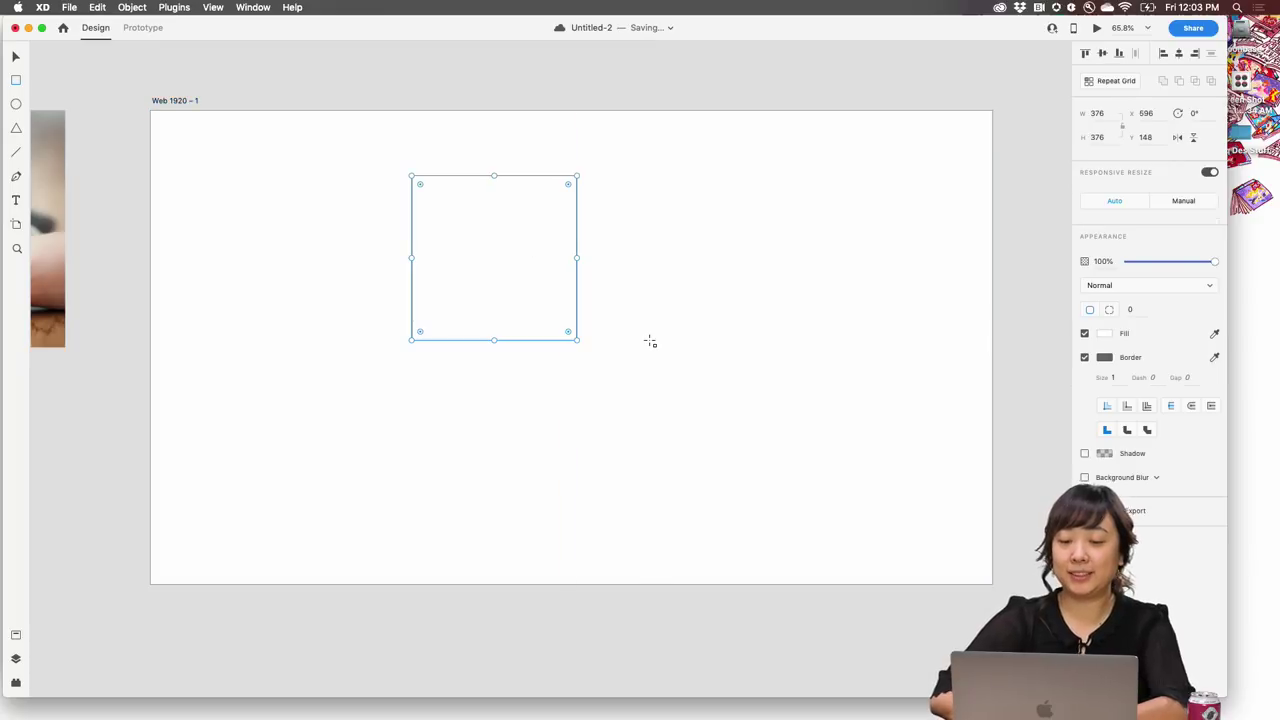
- Remove the square's border and fill the square with bright red
left_click(1085, 358)
left_click(1105, 333)
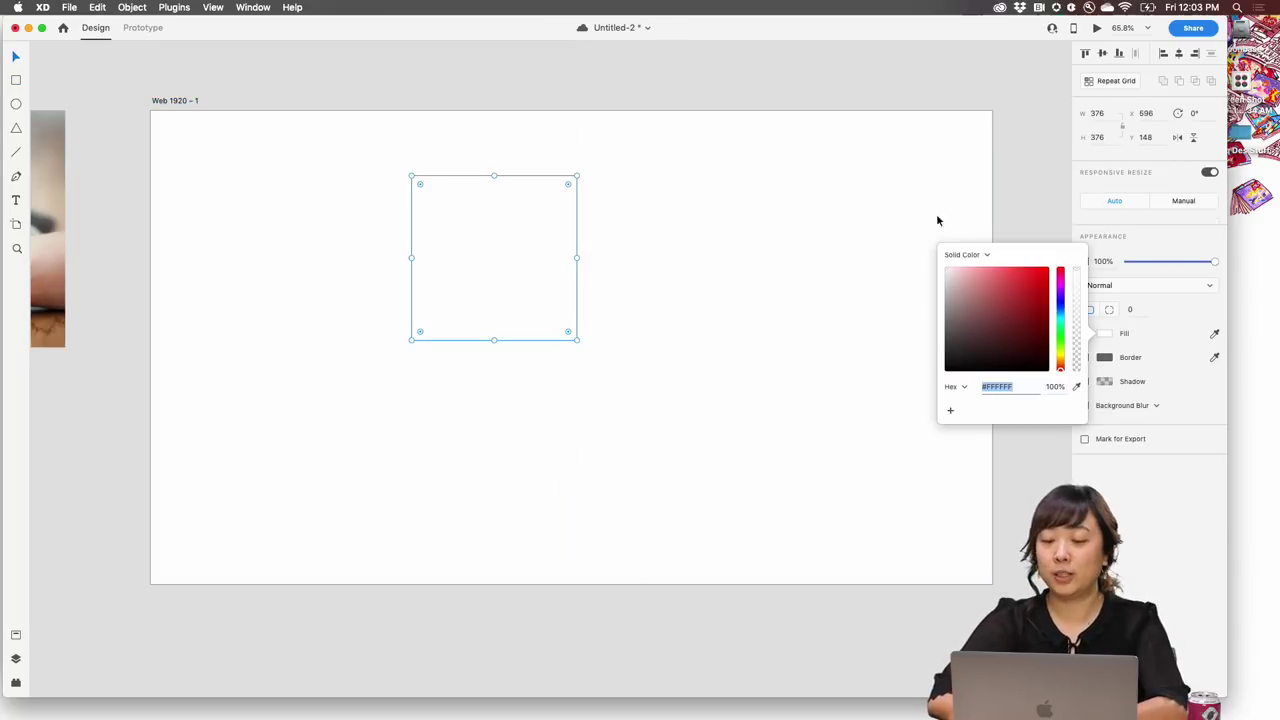
left_click_drag(1006, 274, 1025, 233)
left_click(727, 154)
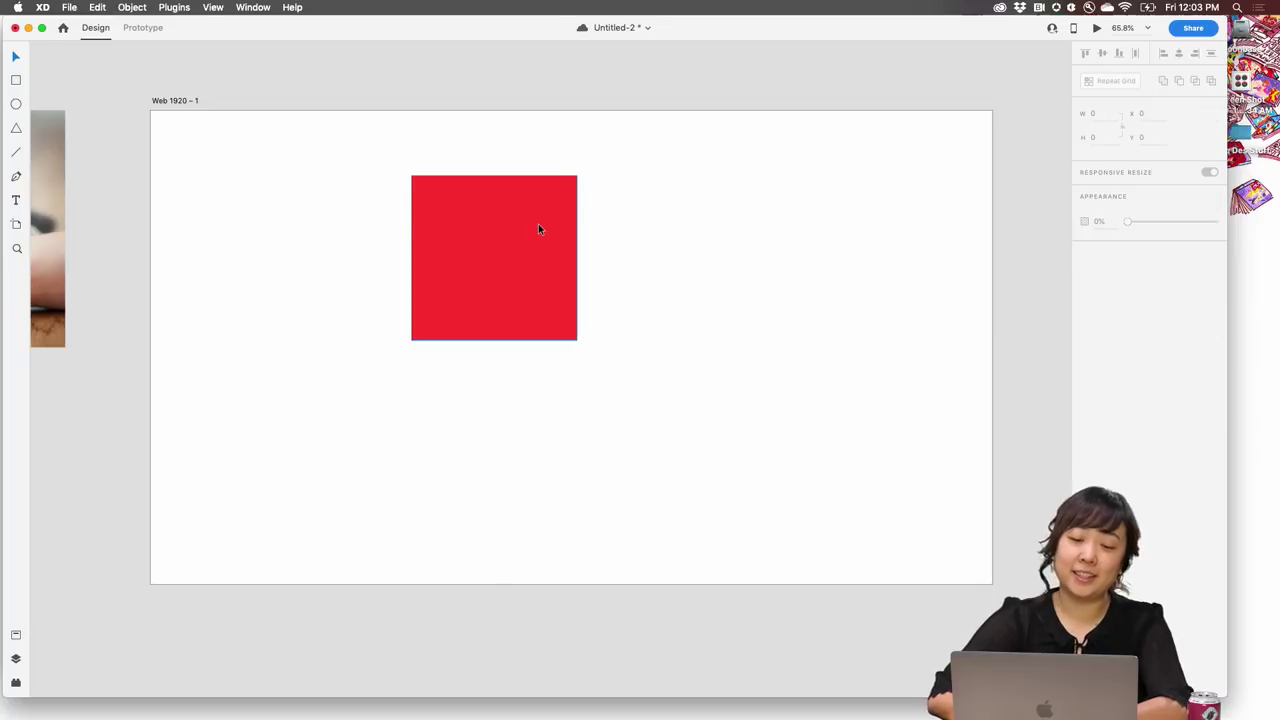
- Duplicate the red square, fill the copy with dark blue and let it overlap the original's lower-right corner at about X 760, Y 322
left_click_drag(538, 223, 646, 274)
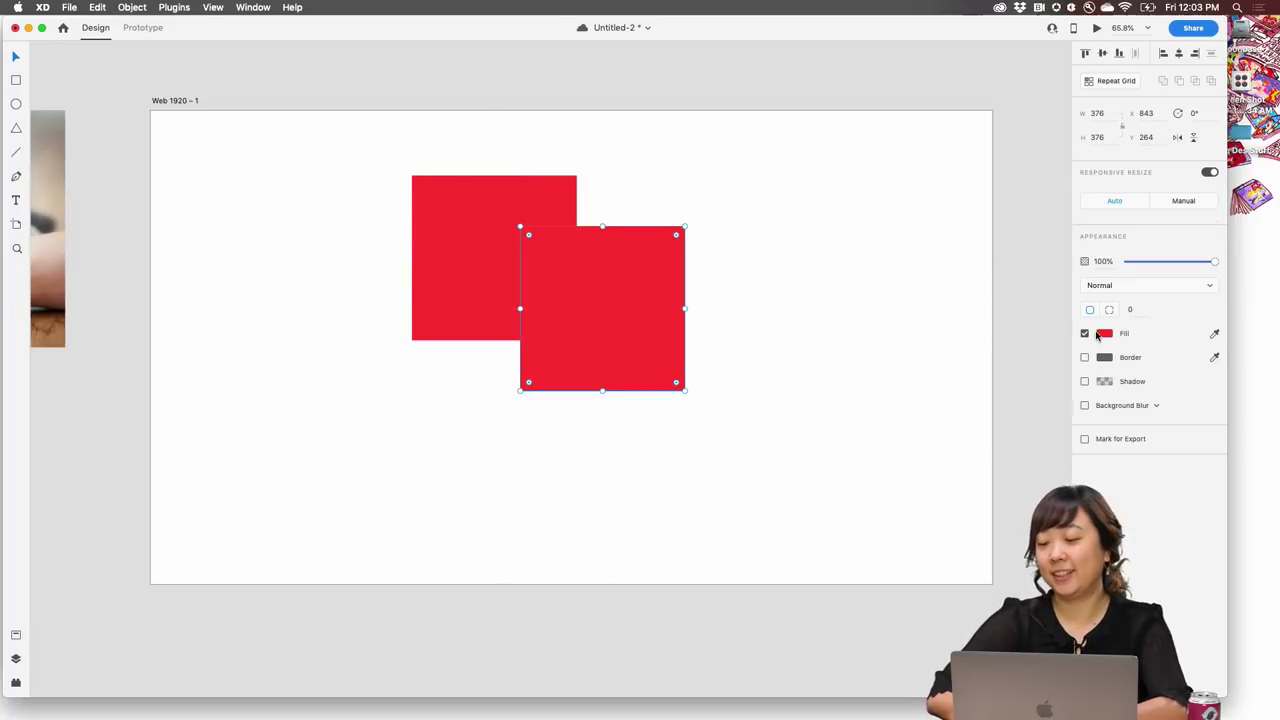
left_click(1102, 334)
left_click_drag(1065, 318, 1062, 311)
left_click(1040, 306)
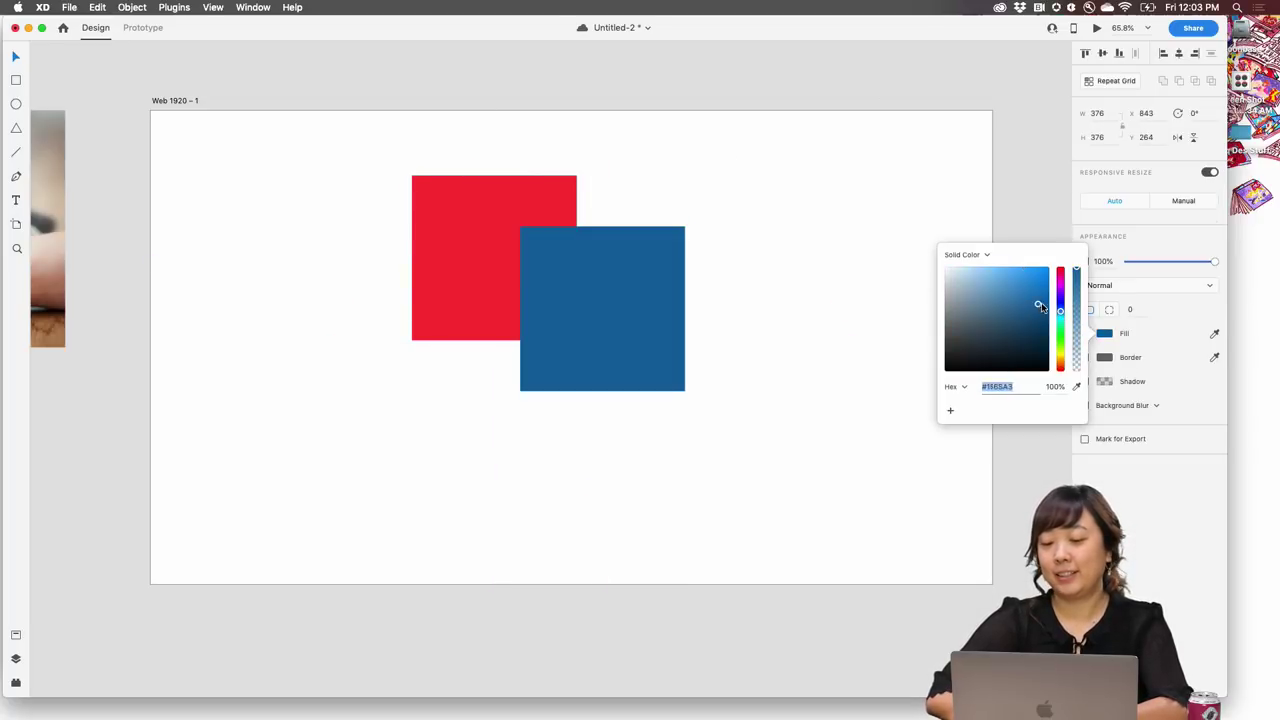
left_click(743, 225)
left_click_drag(603, 323, 567, 348)
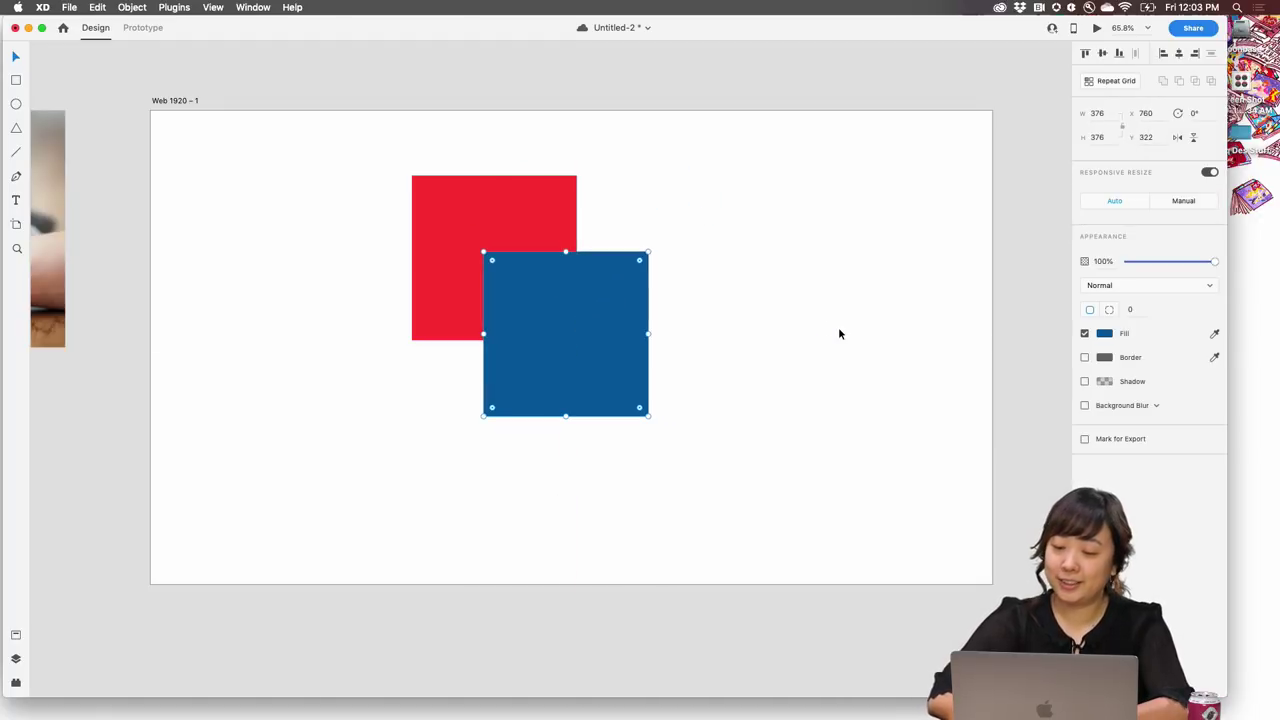
- Set the blue square's blend mode to Lighten
left_click(1133, 287)
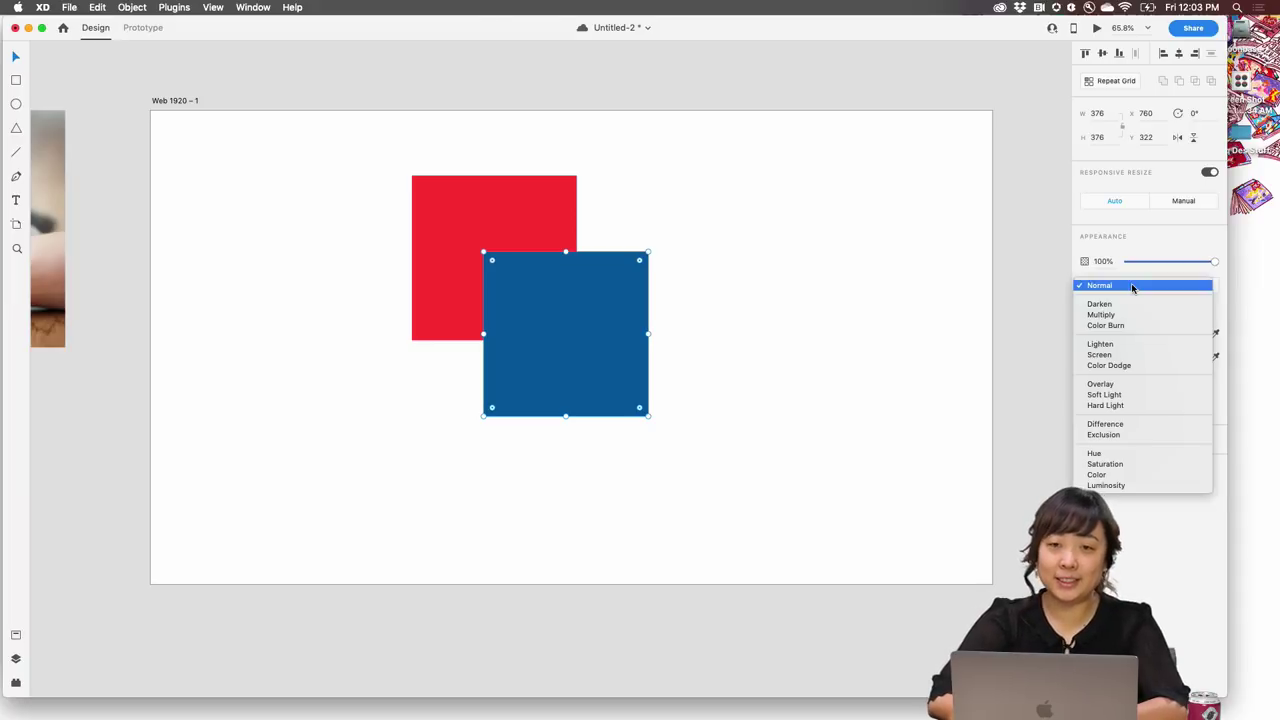
left_click(1124, 344)
left_click(800, 450)
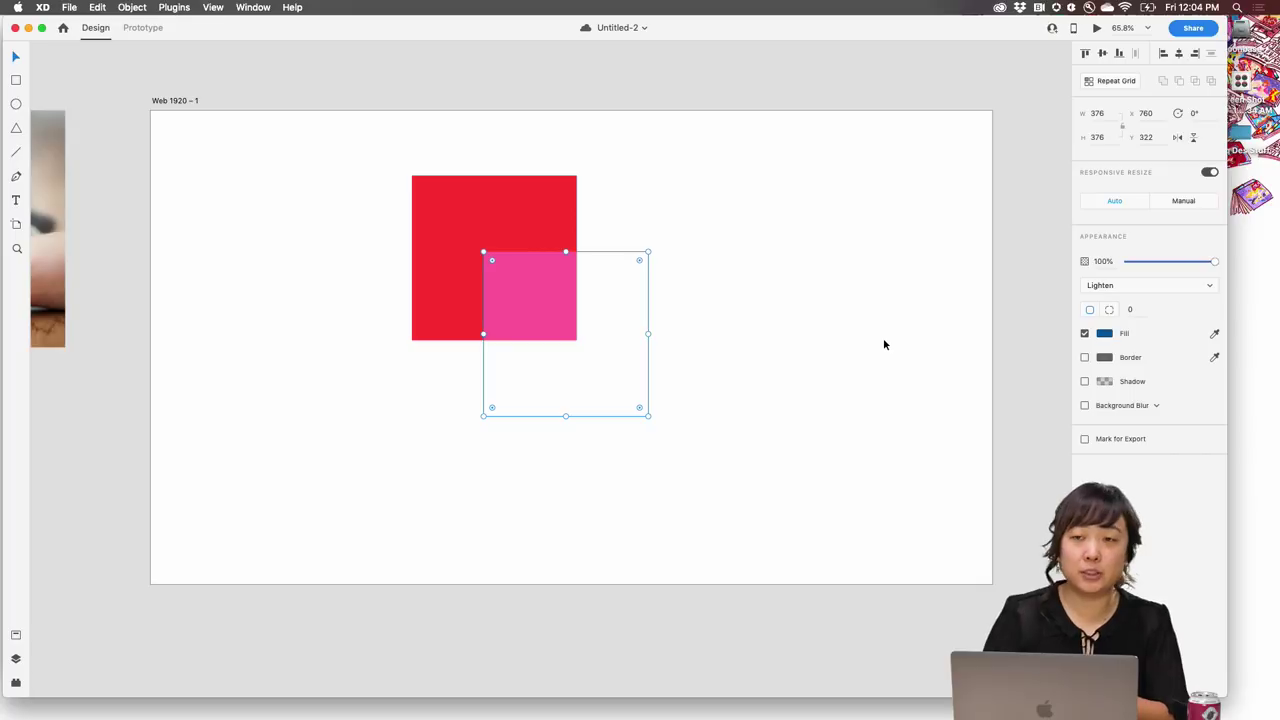
- Try the Darken and Color Burn blend modes on the blue square
left_click(1097, 288)
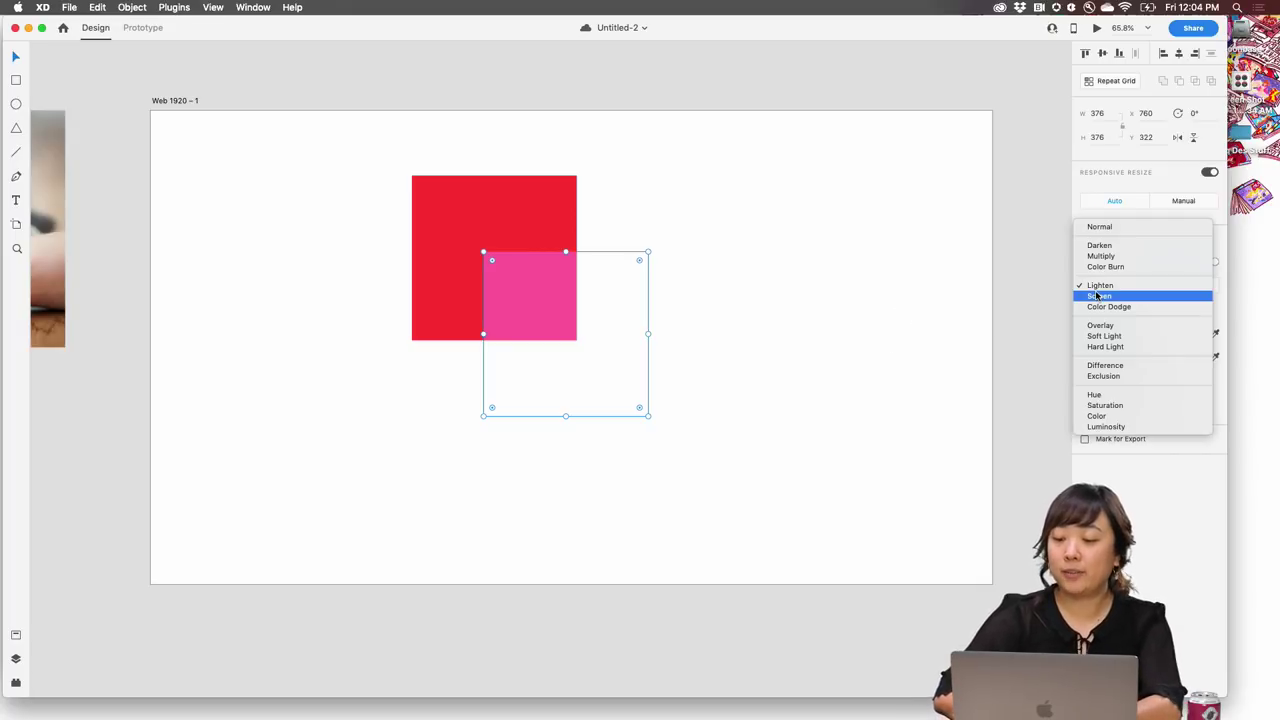
left_click(1109, 247)
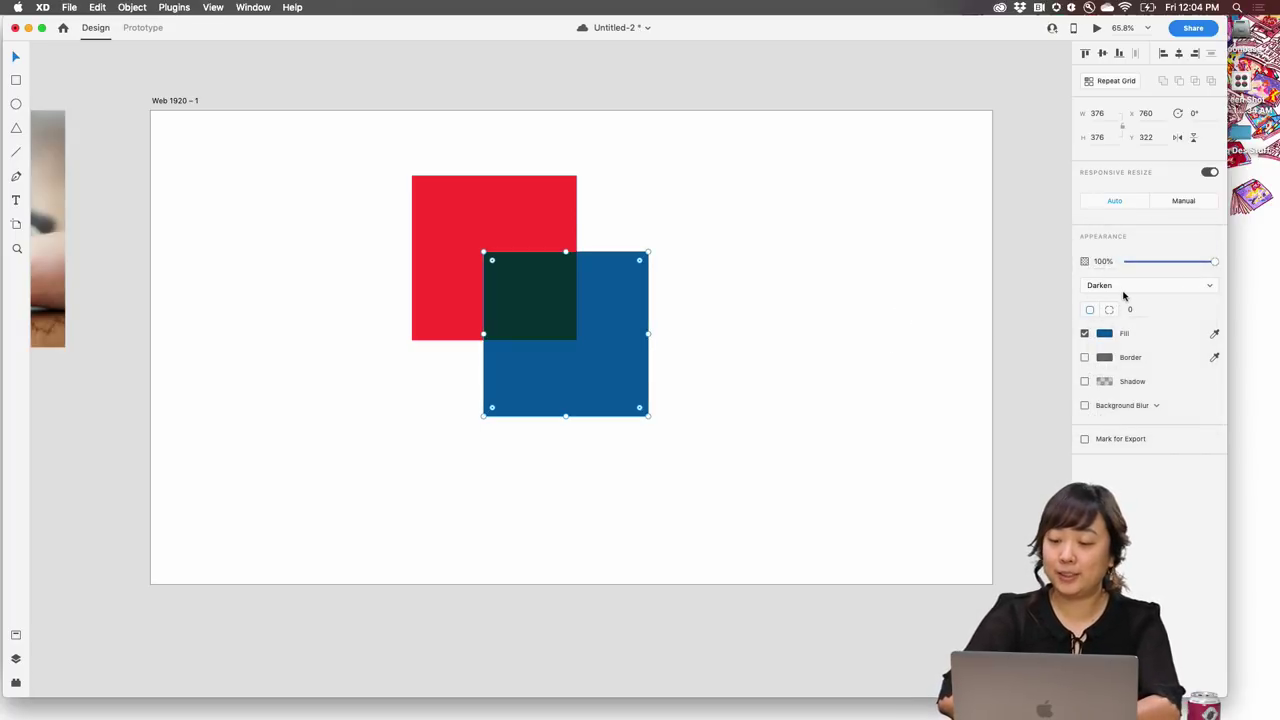
left_click(1126, 290)
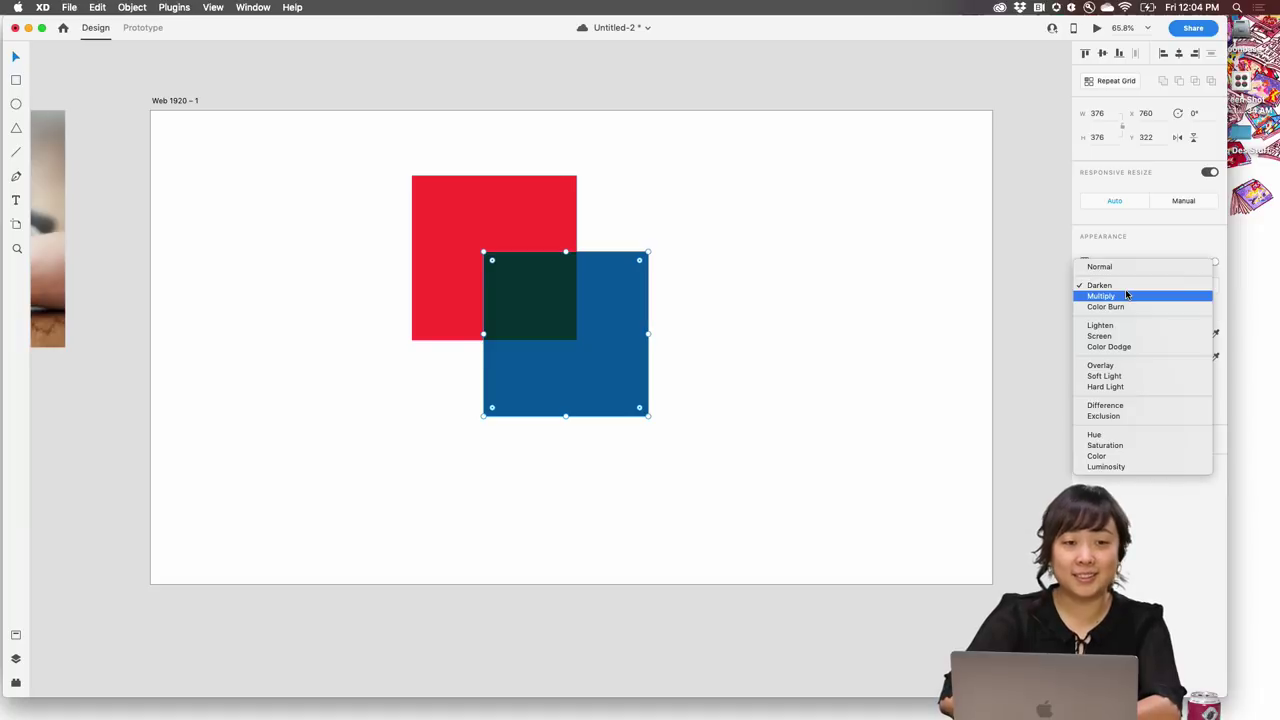
left_click(1125, 307)
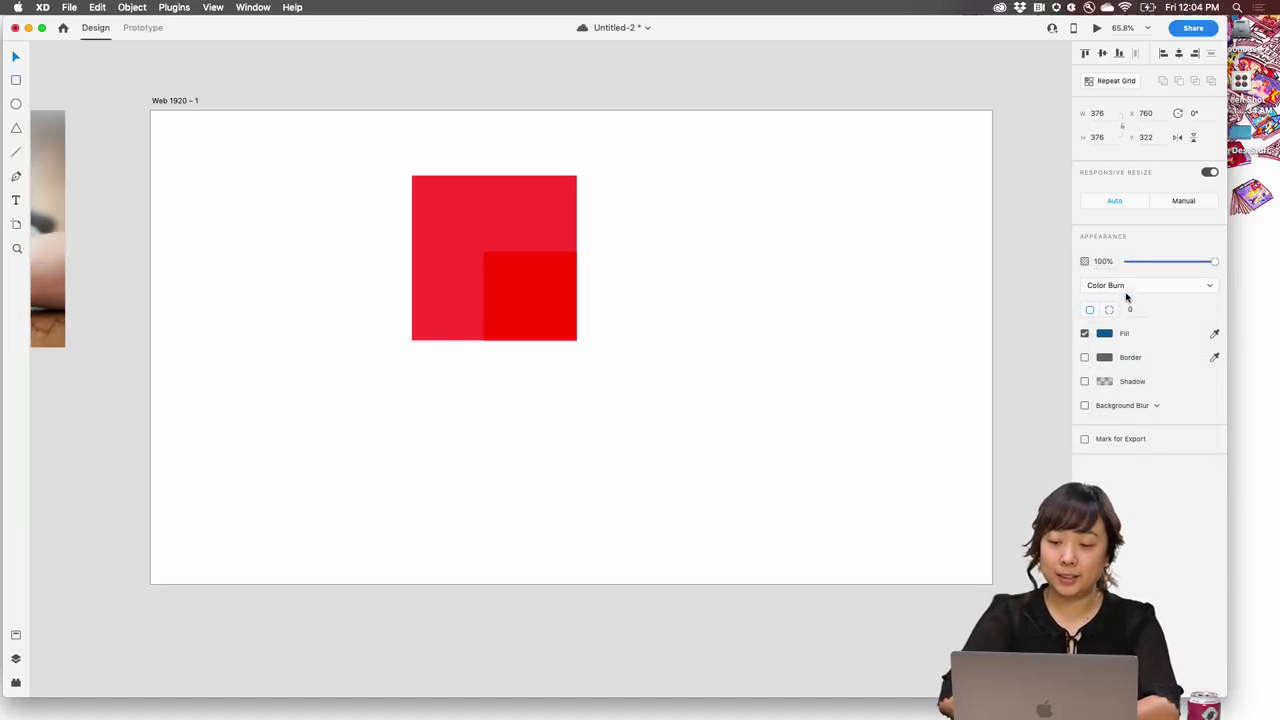
- Try the Lighten, Screen and Color Dodge blend modes in turn on the blue square
left_click(1126, 289)
left_click(1126, 305)
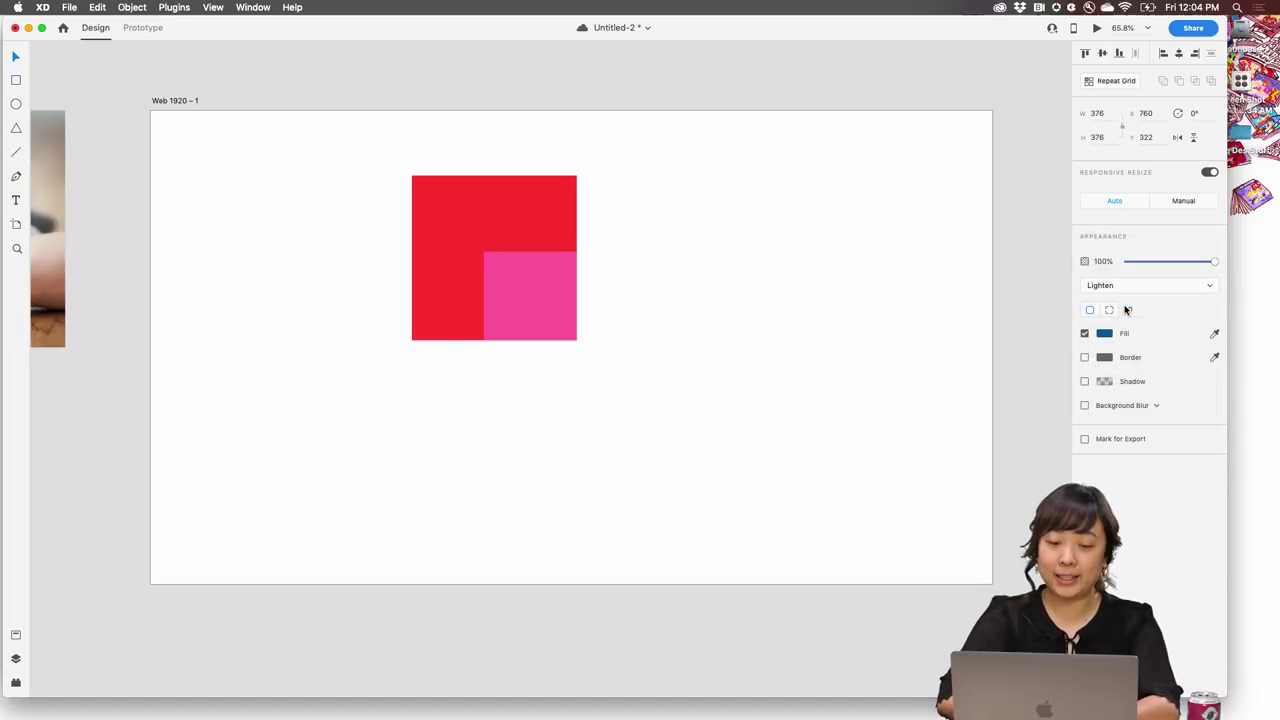
left_click(1131, 292)
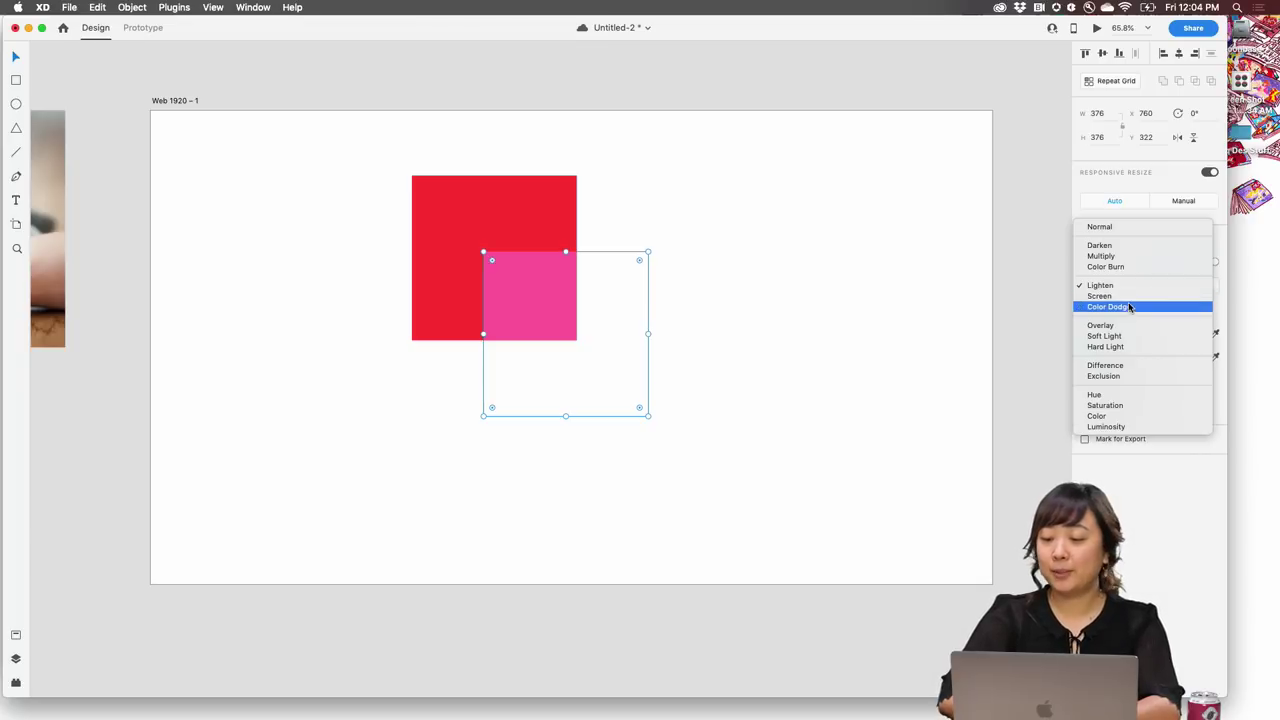
left_click(1131, 298)
left_click(1136, 289)
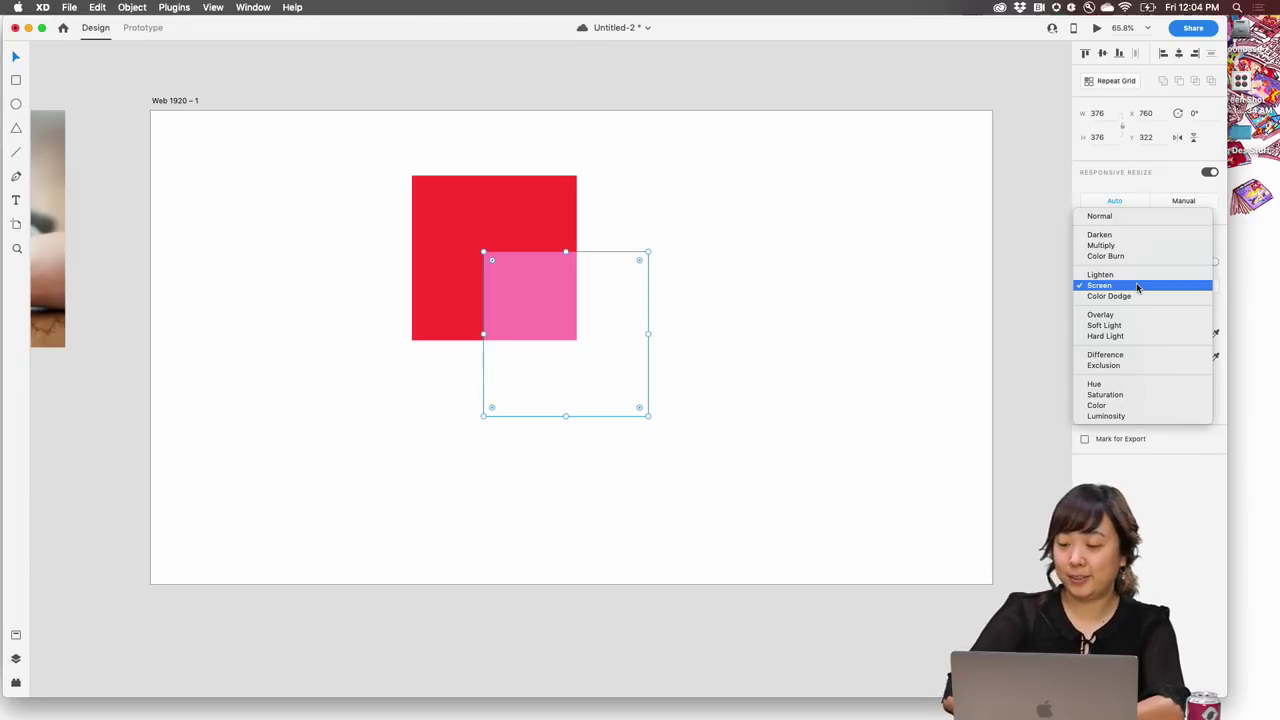
left_click(1137, 297)
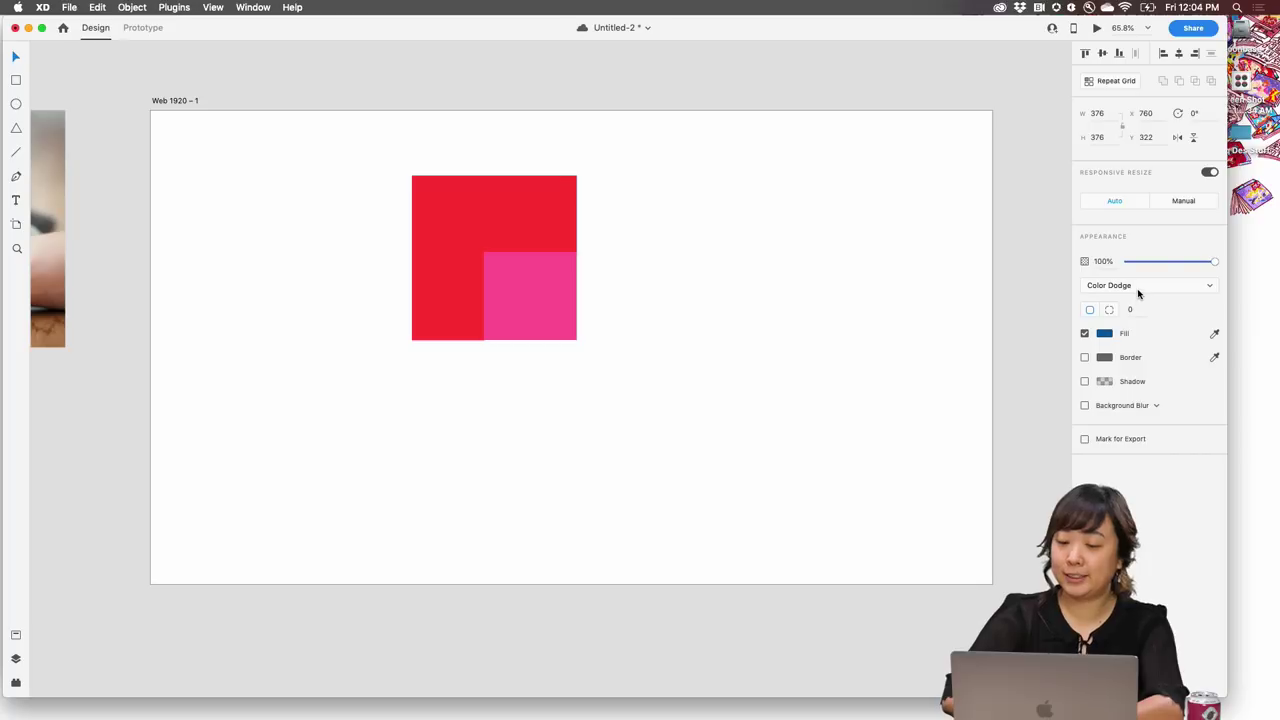
- Try the Overlay and Soft Light blend modes on the blue square and settle on Hard Light
left_click(1138, 289)
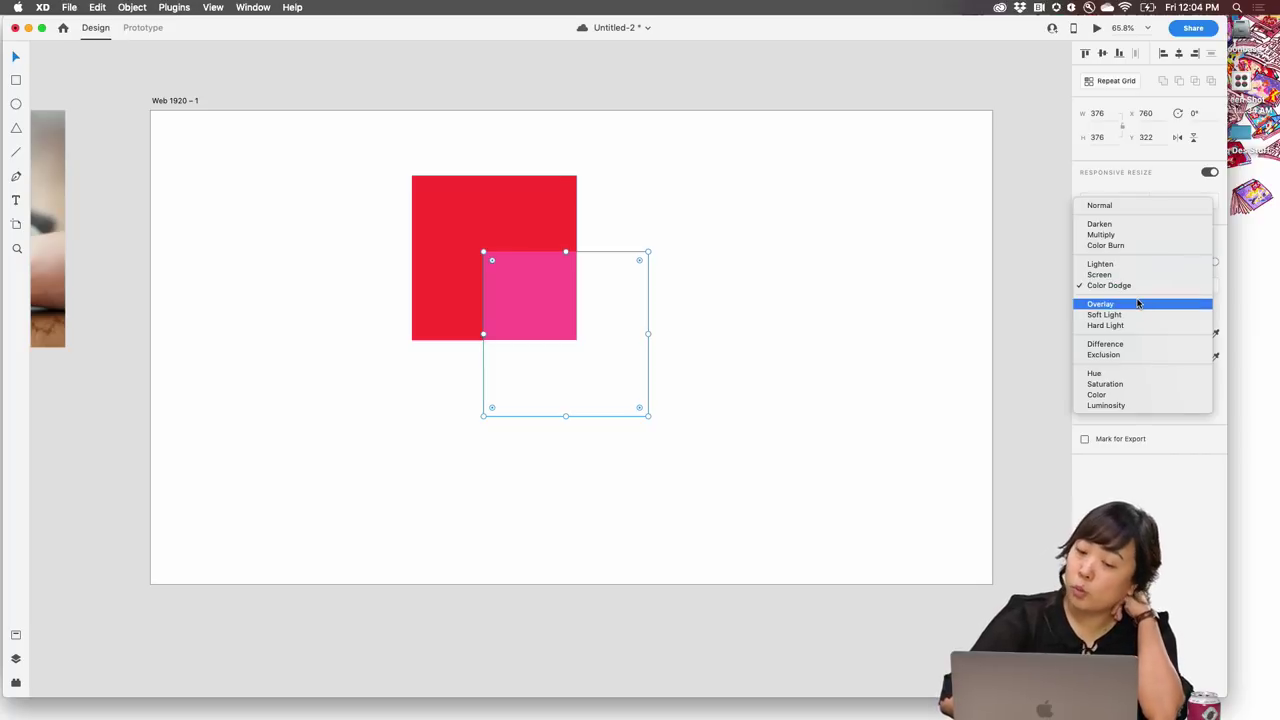
left_click(1137, 304)
left_click(1146, 285)
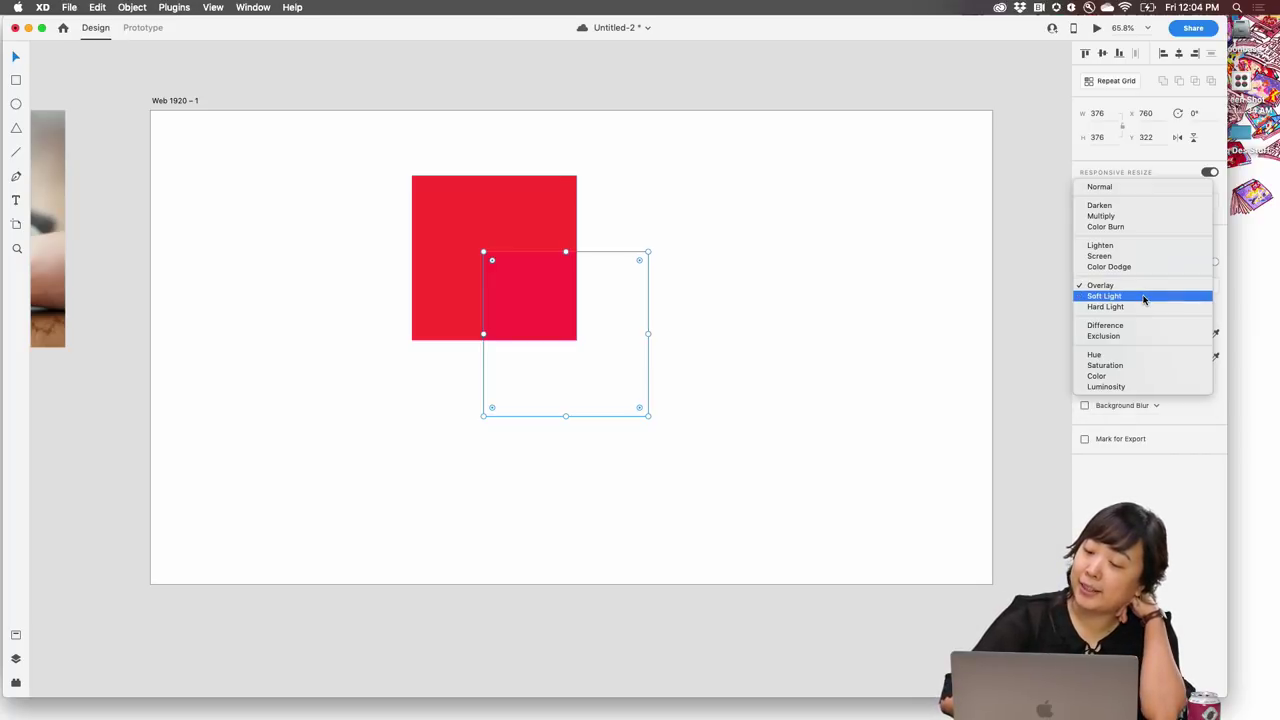
left_click(1143, 298)
left_click(1144, 287)
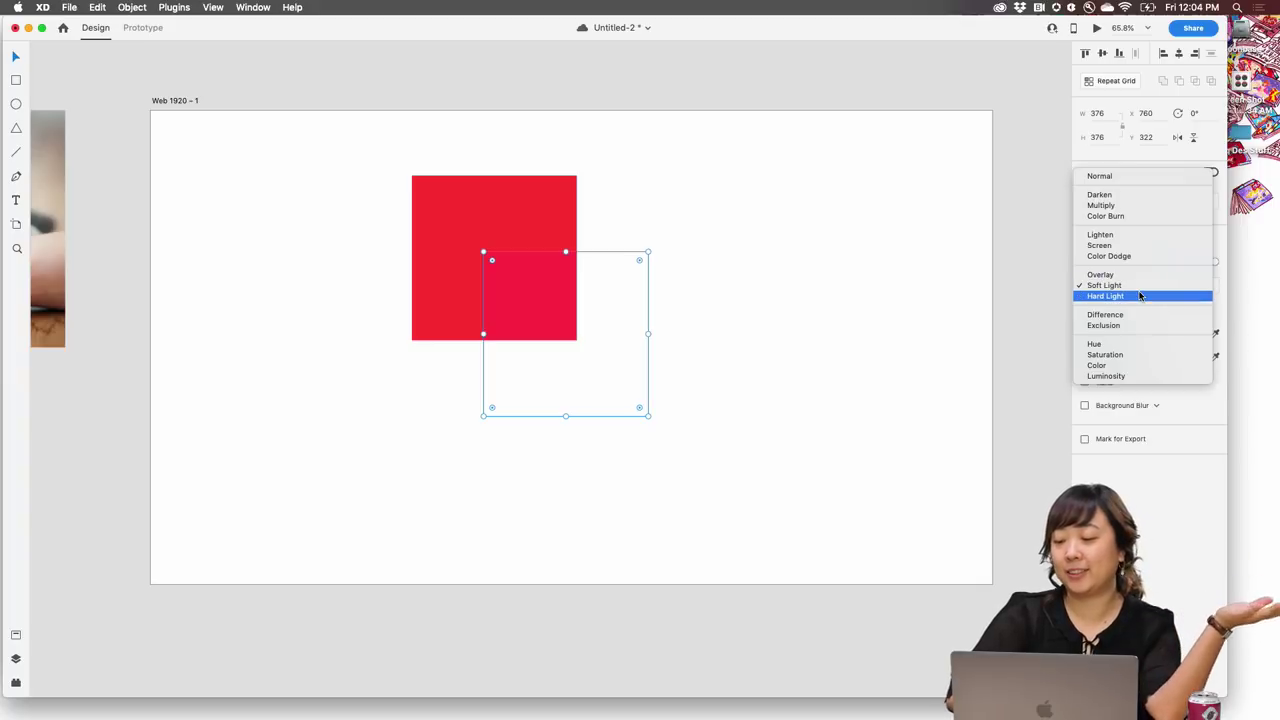
left_click(1140, 295)
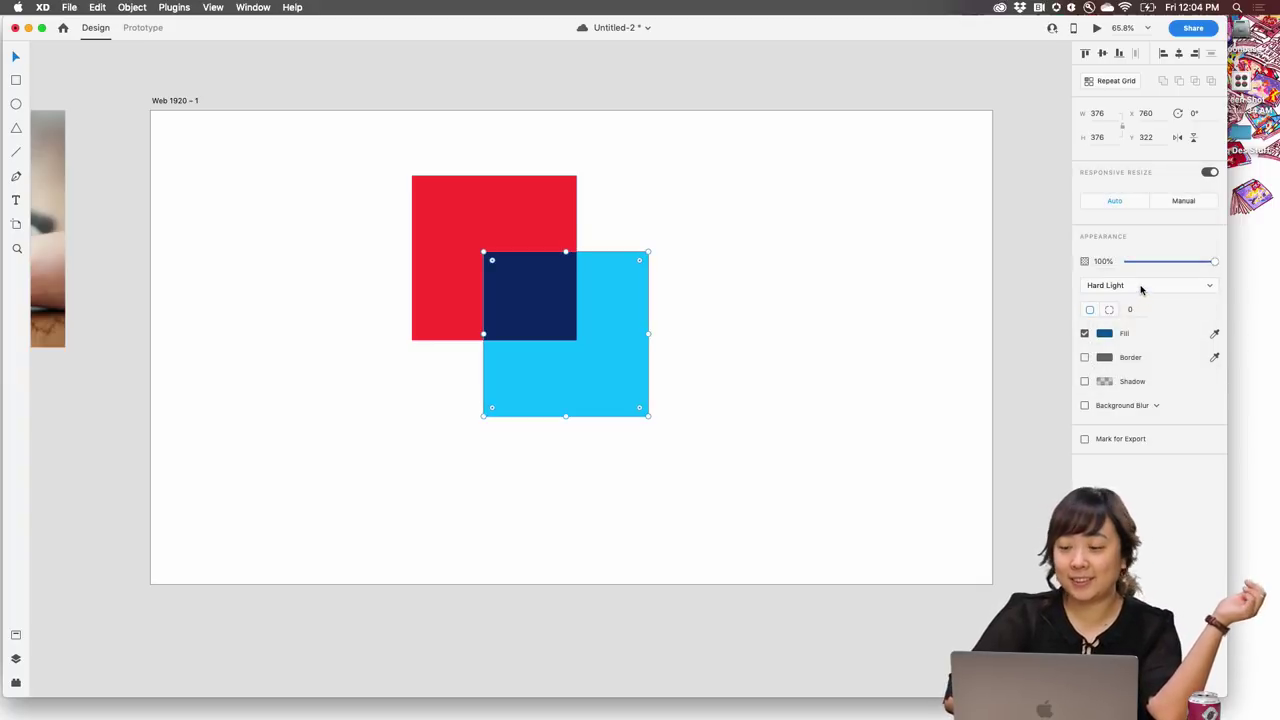
left_click(803, 348)
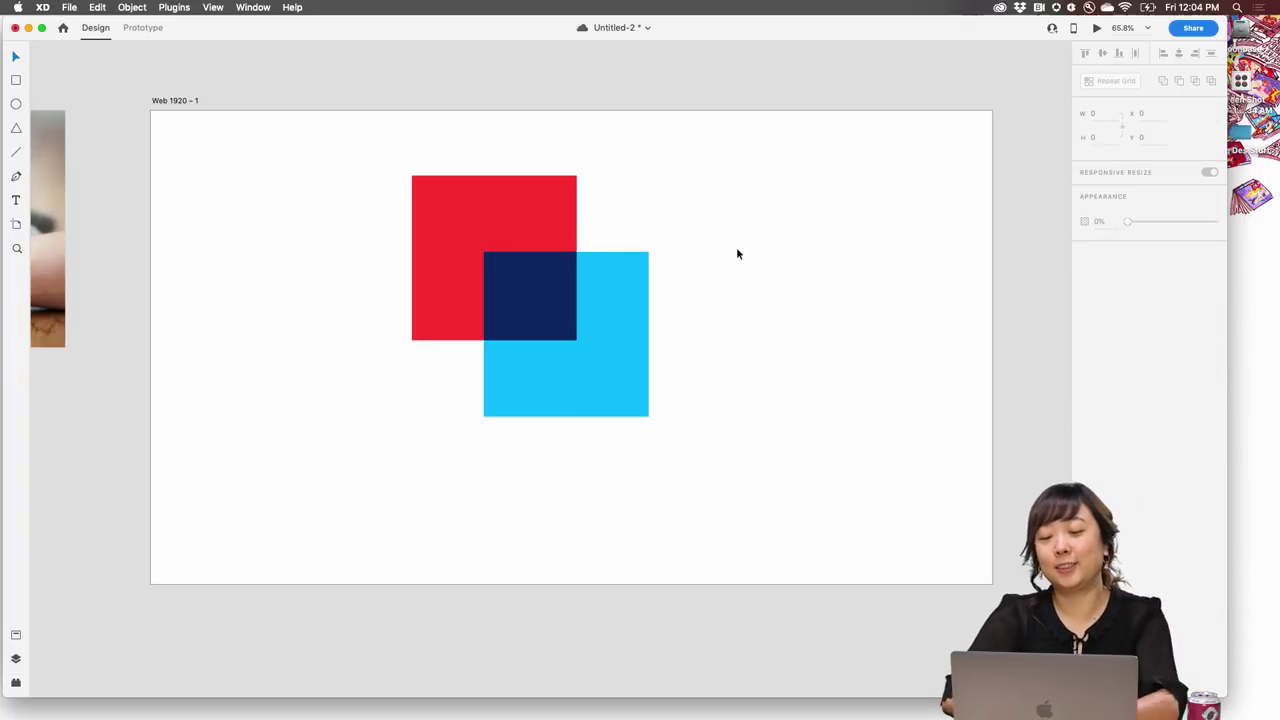
- Enlarge the blue square to about 674 × 674 and keep it overlapping the red square's lower-right corner
left_click_drag(645, 338, 620, 337)
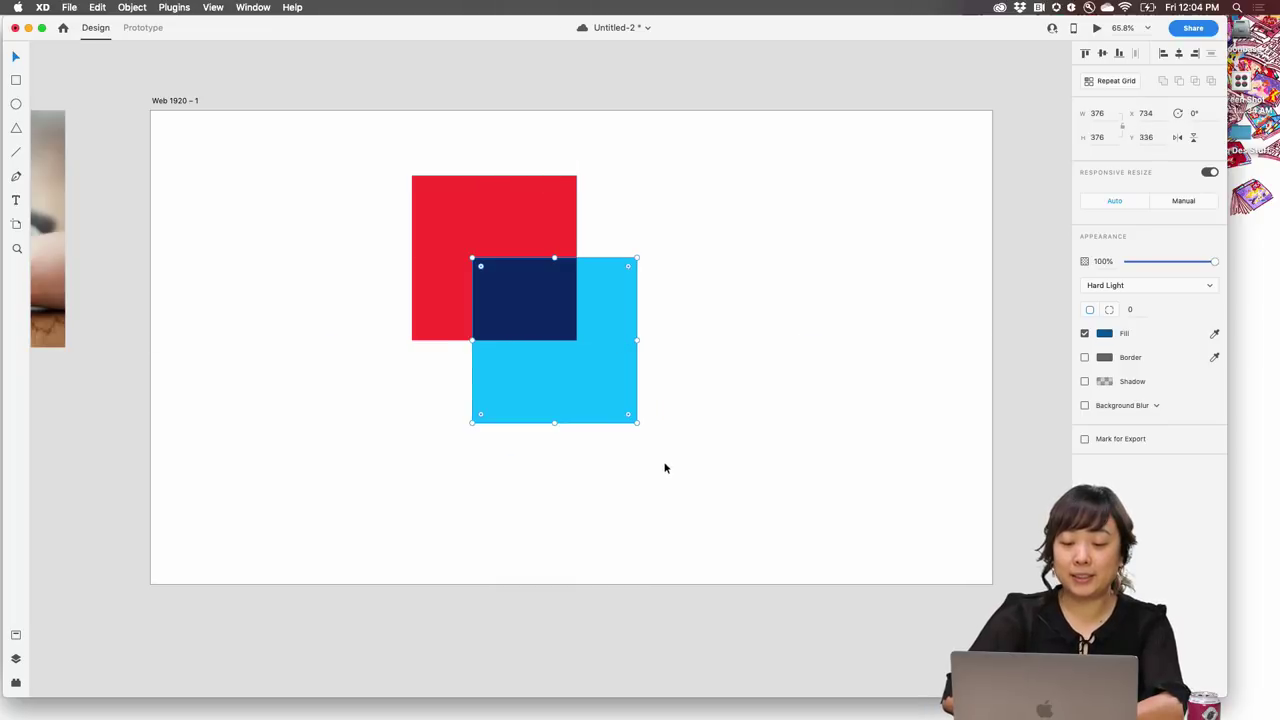
left_click_drag(638, 424, 811, 546)
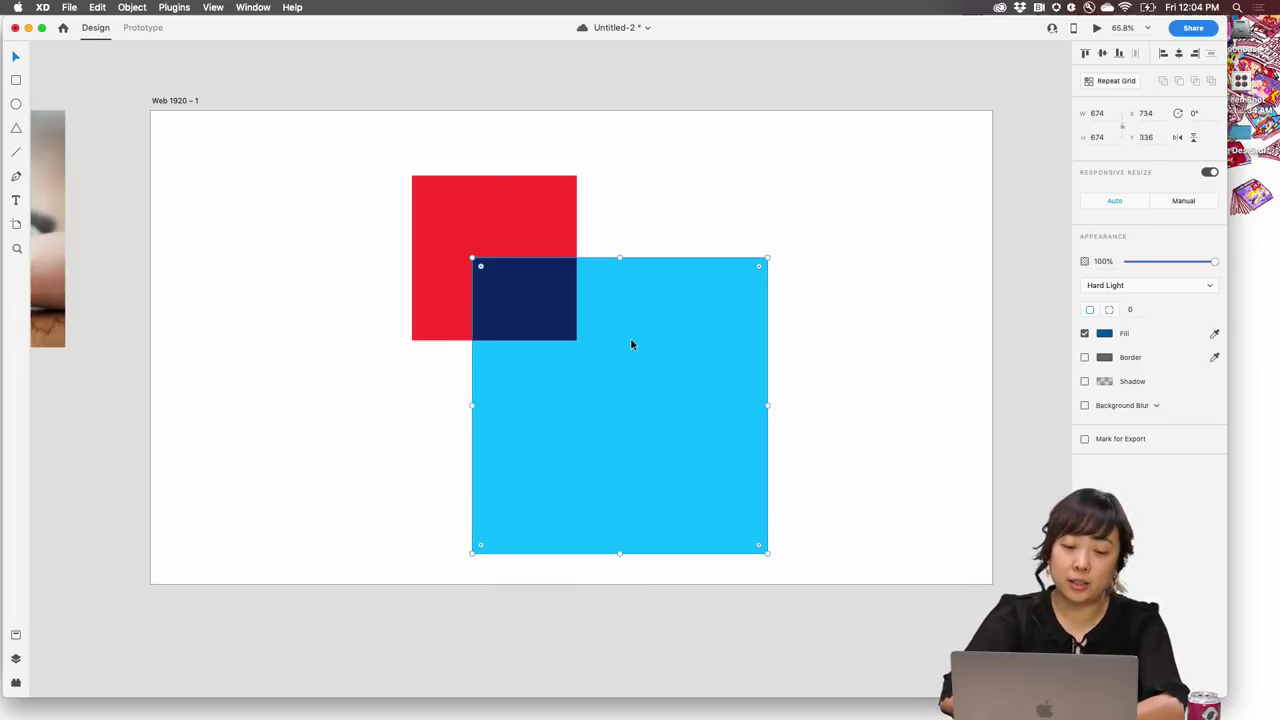
left_click_drag(630, 337, 626, 320)
left_click(651, 200)
- Place the cat photo on the artboard behind the squares and shift both squares to overlap its upper part
scroll(652, 201, "left", 5)
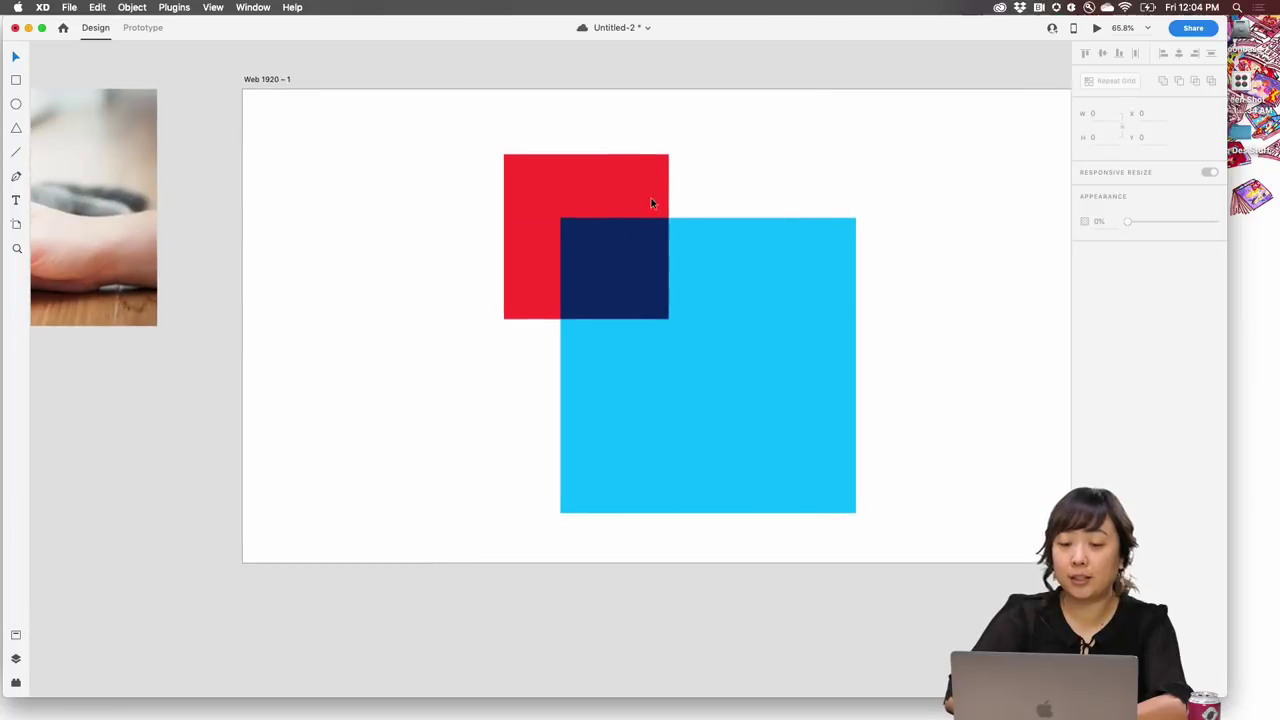
left_click_drag(116, 233, 694, 409)
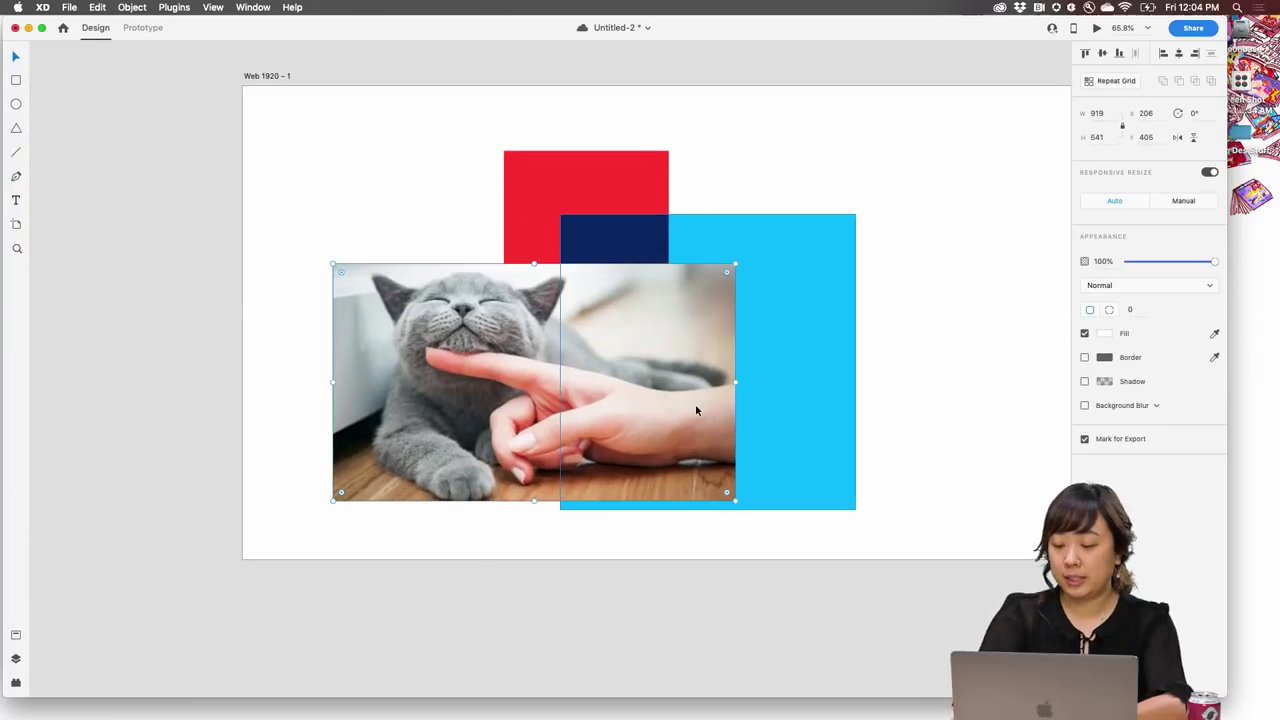
left_click(843, 166)
left_click_drag(619, 187, 577, 169)
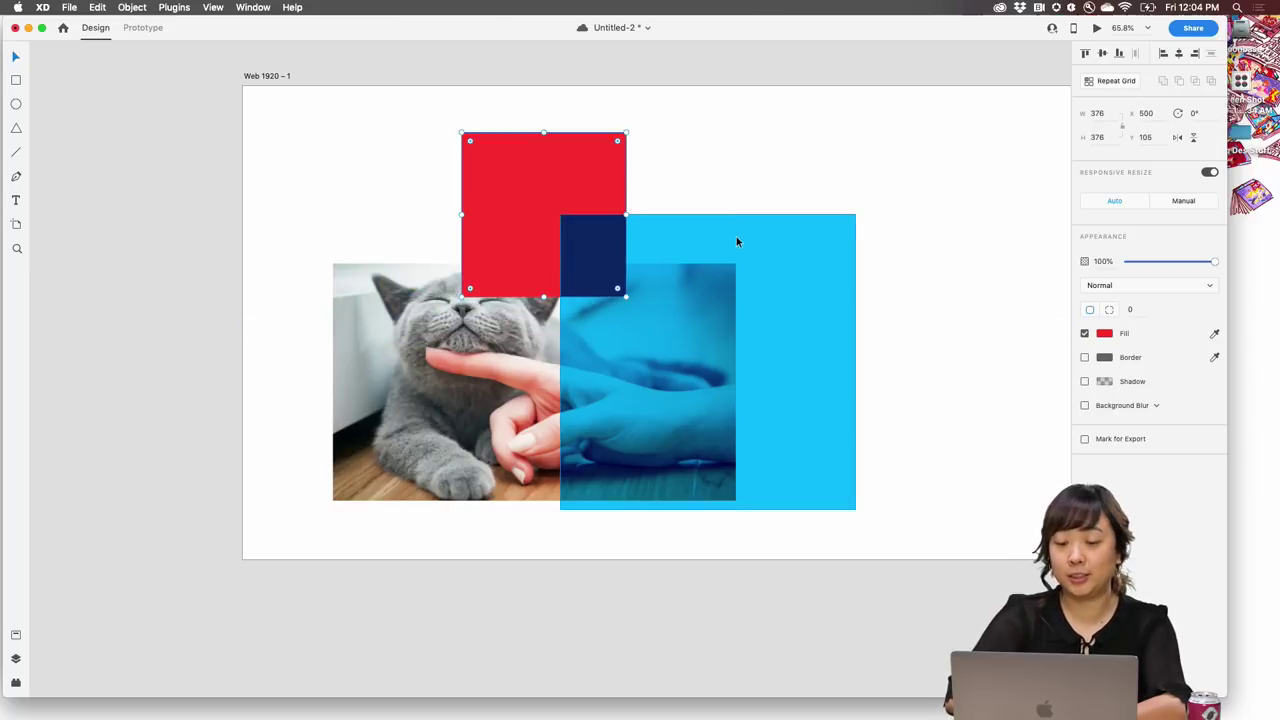
left_click_drag(740, 238, 672, 218)
mouse_move(548, 199)
left_mouse_down()
mouse_move(583, 187)
mouse_move(557, 195)
left_mouse_up()
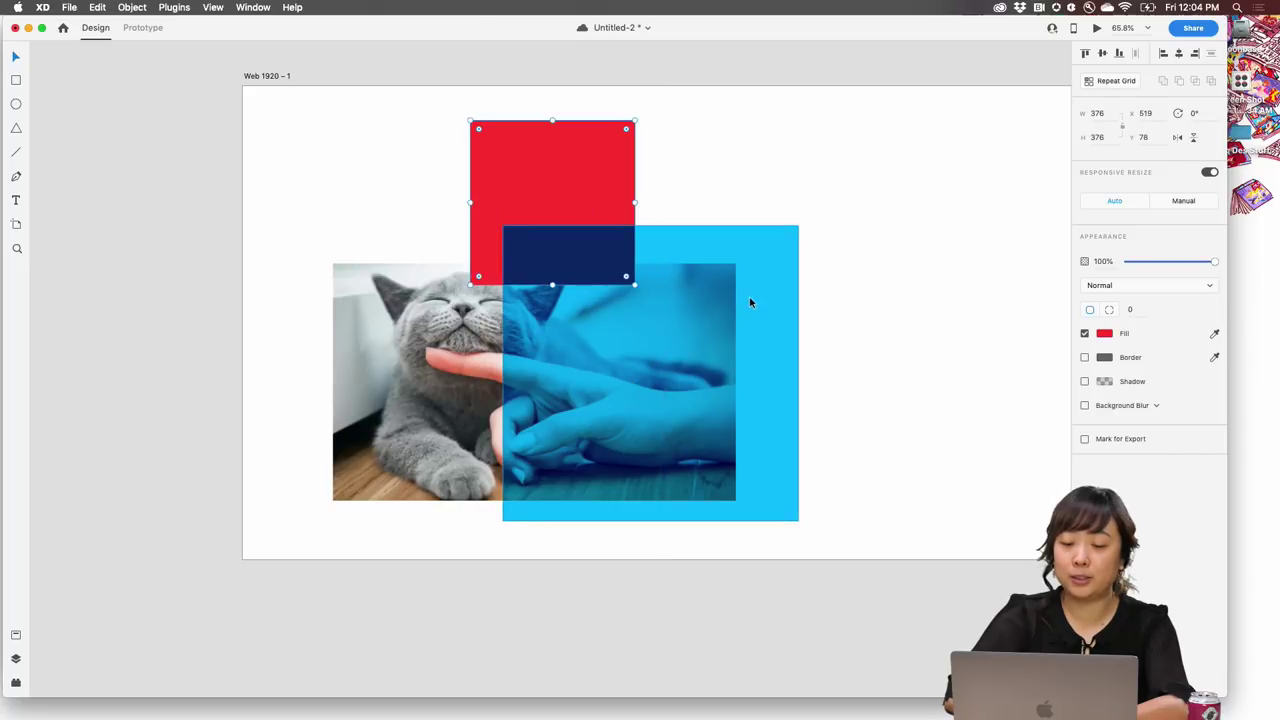
- Cover the cat in the photo with the blue square, resized to about 624 × 624 and placed at about X 147, Y 388
left_click_drag(751, 303, 606, 357)
left_click_drag(704, 344, 730, 368)
left_click(600, 420)
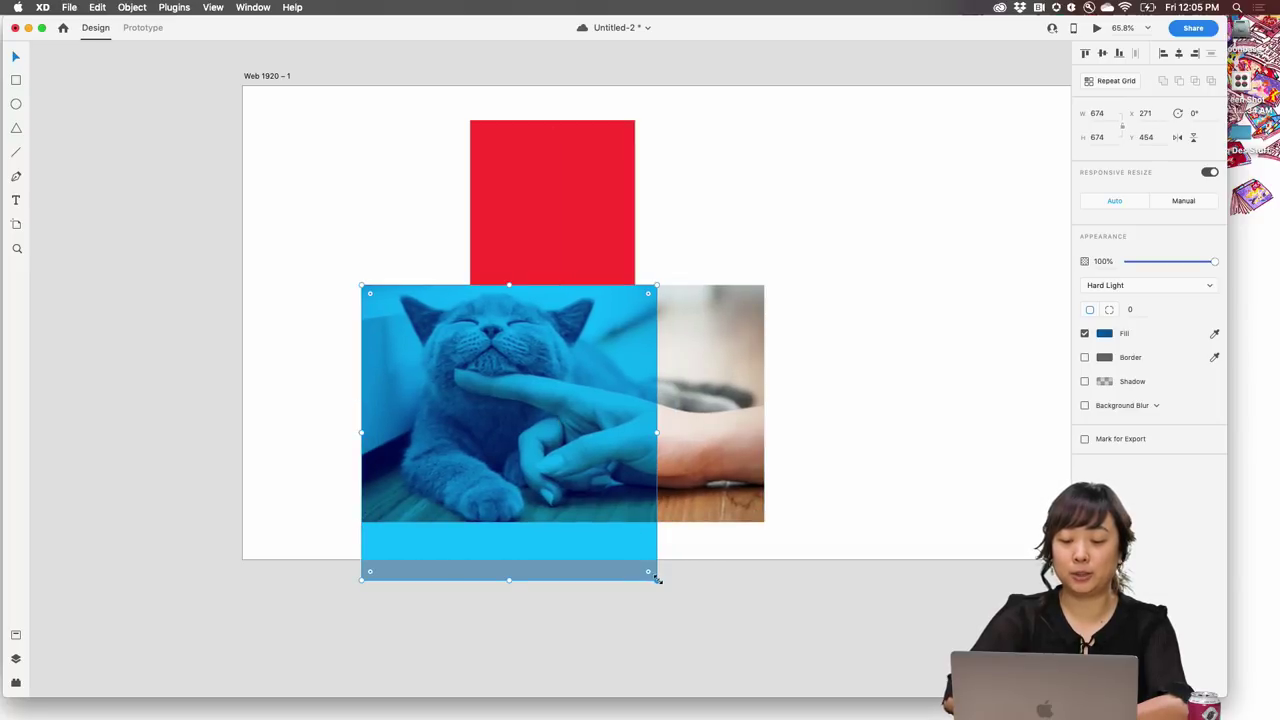
left_click_drag(657, 578, 634, 557)
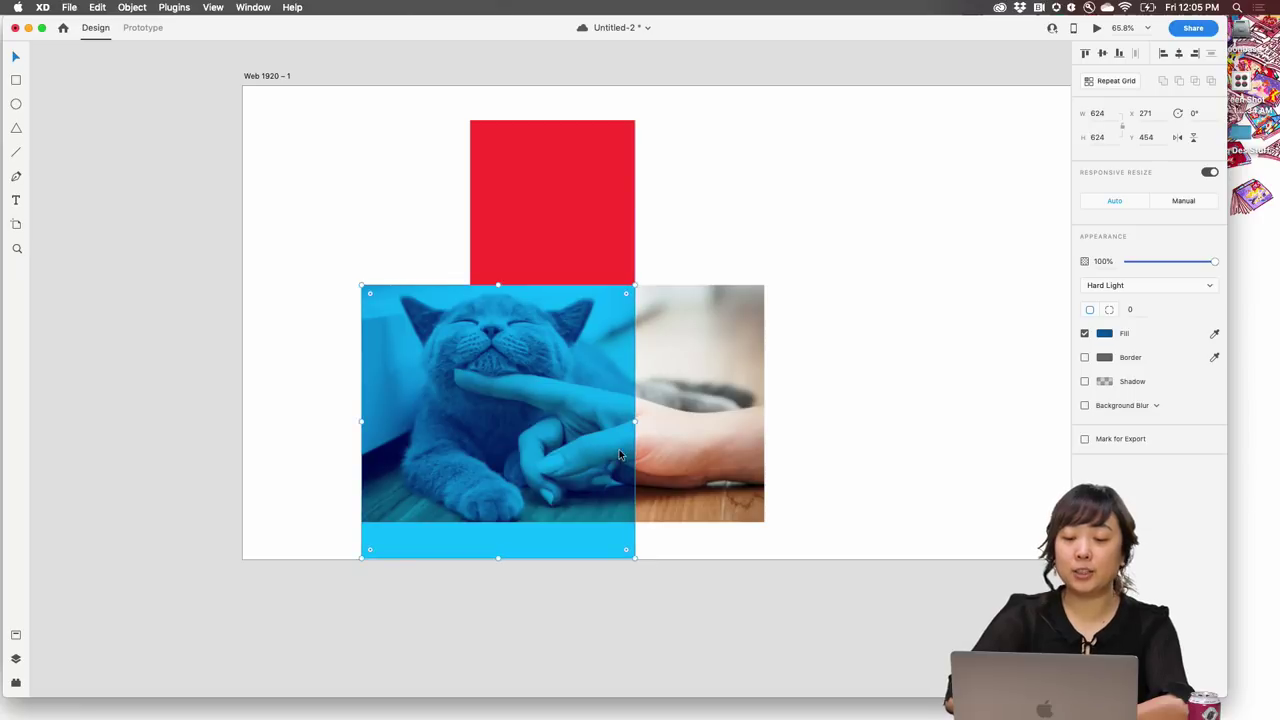
left_click_drag(619, 455, 566, 427)
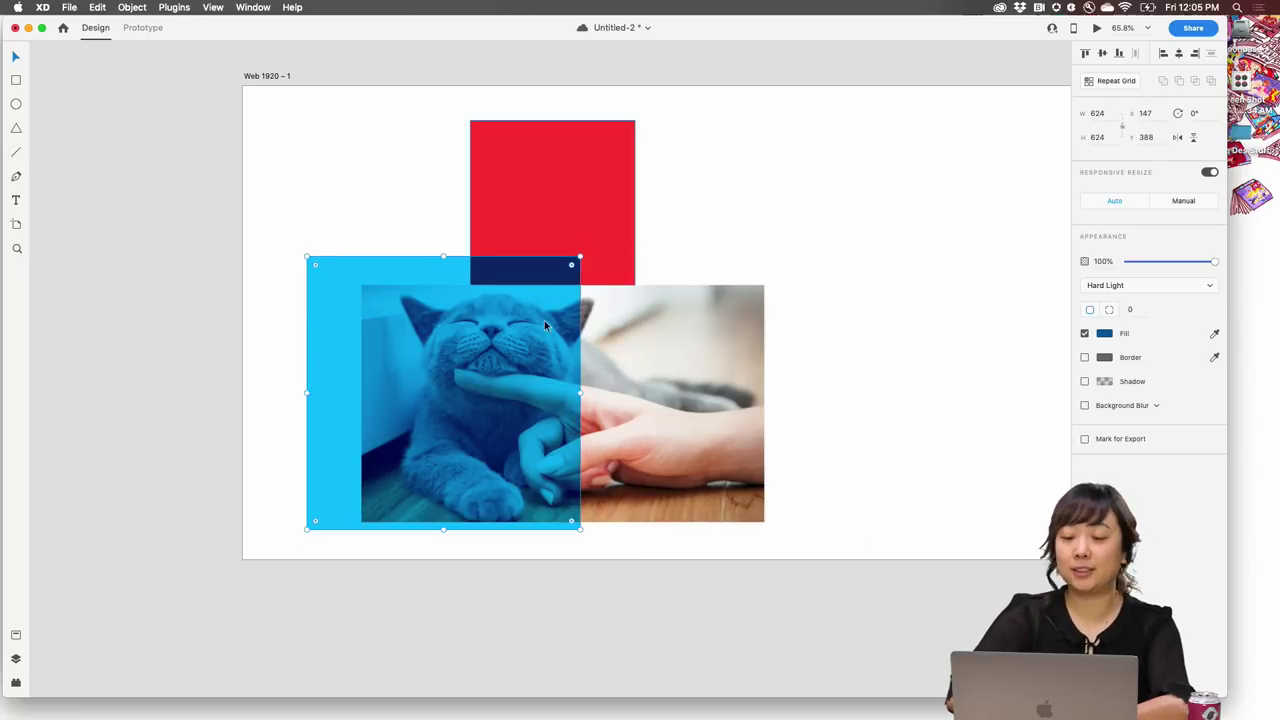
left_click(776, 285)
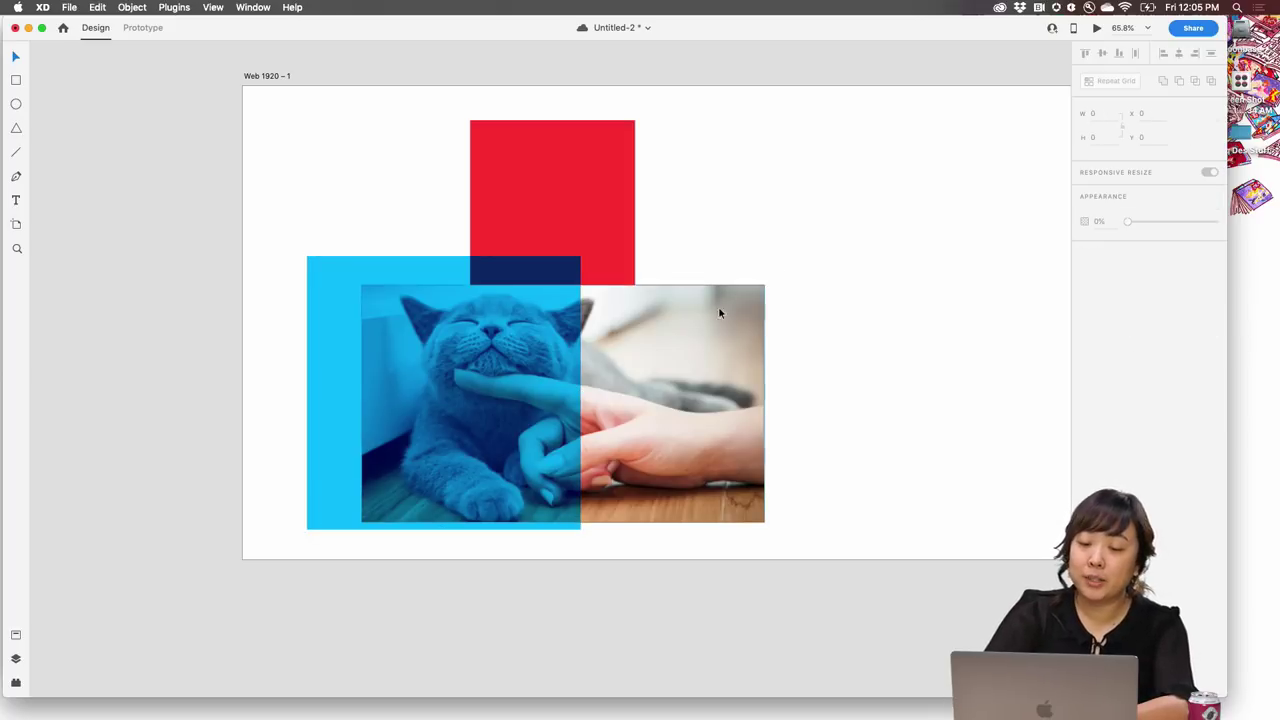
- Move the cat photo over the red square at about X 640, Y 13 and set its blend mode to Darken
left_click(713, 323)
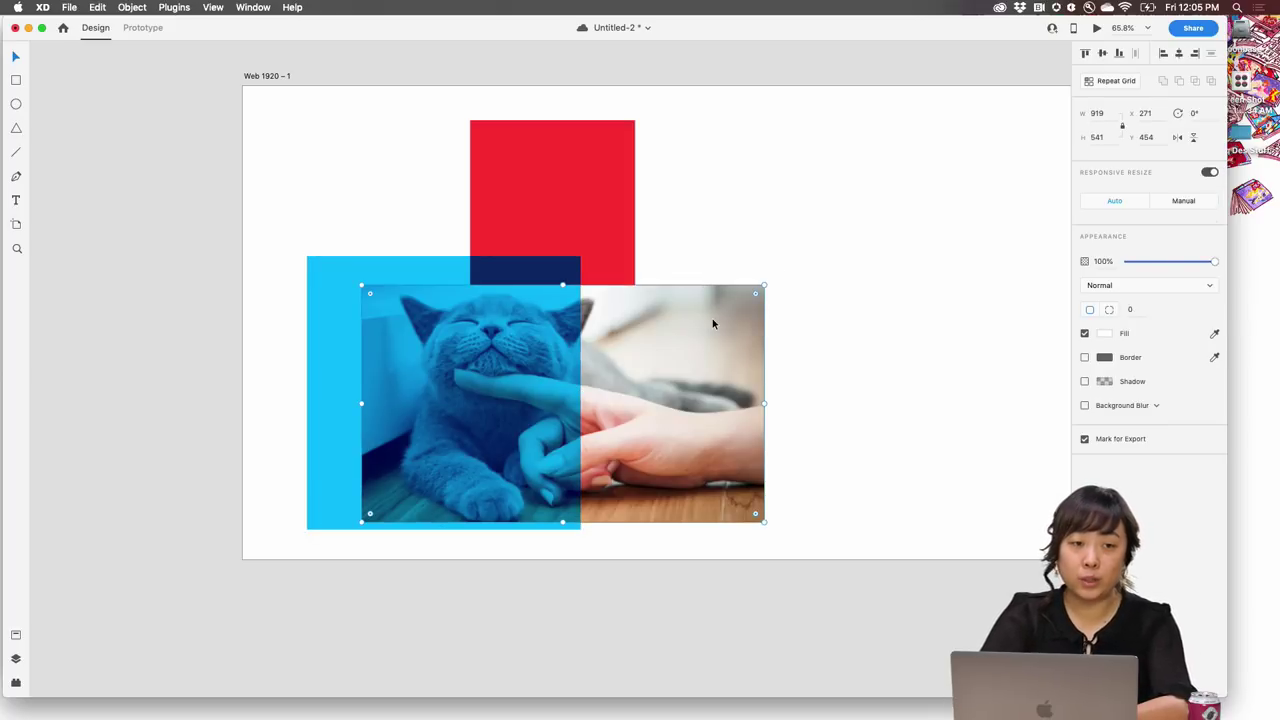
left_click_drag(689, 358, 844, 181)
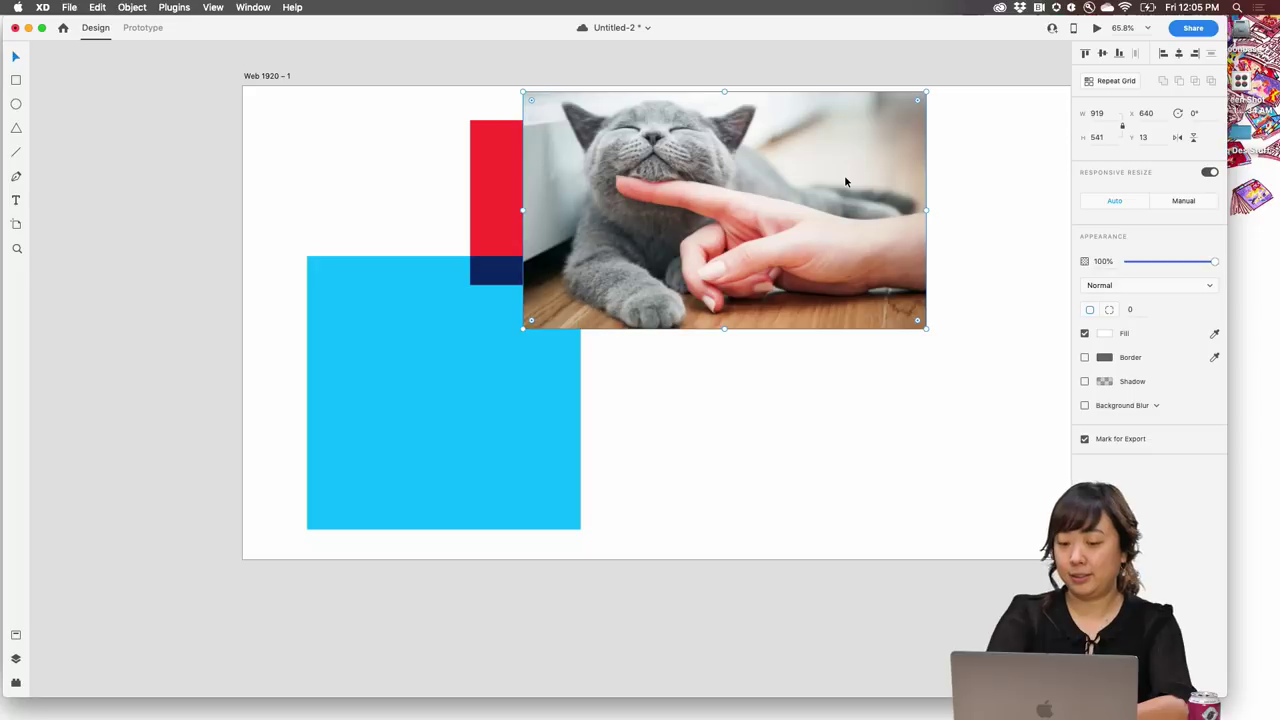
left_click(1123, 288)
left_click(1100, 303)
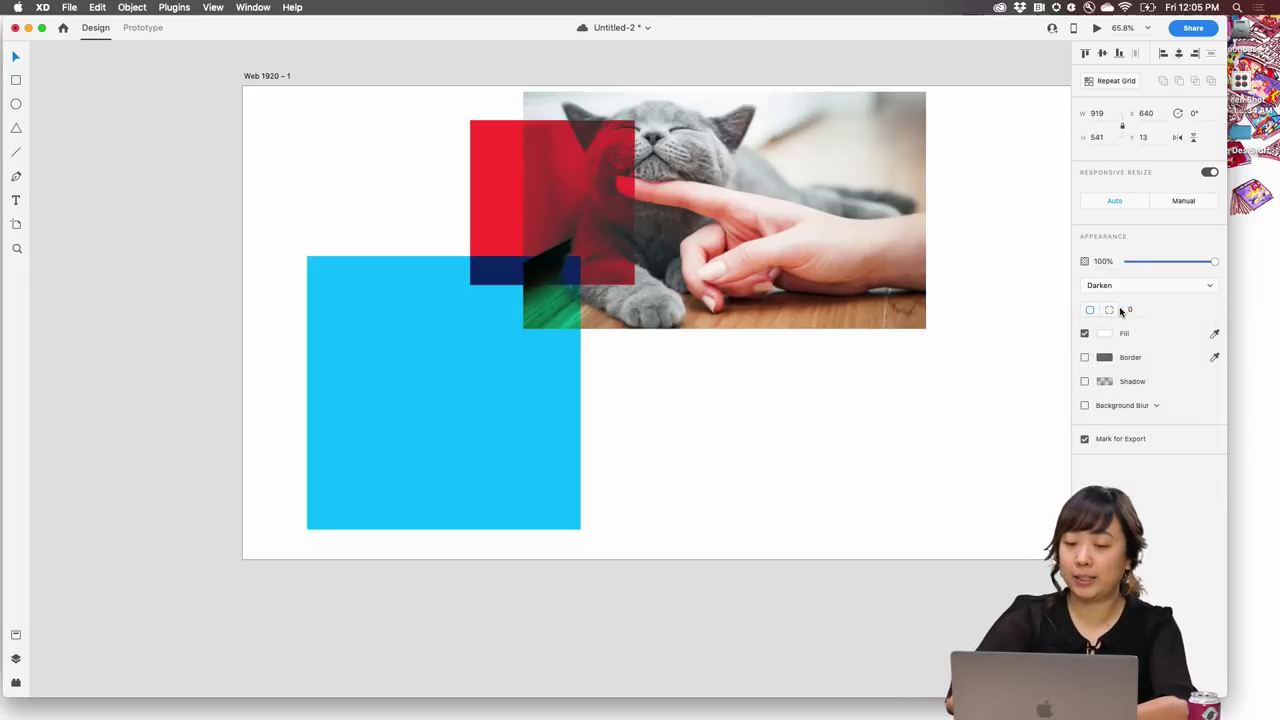
- Move the cat photo and the blue square clear of the red square and enlarge the red square to about 673 × 673
left_click_drag(770, 242, 919, 336)
left_click(460, 332)
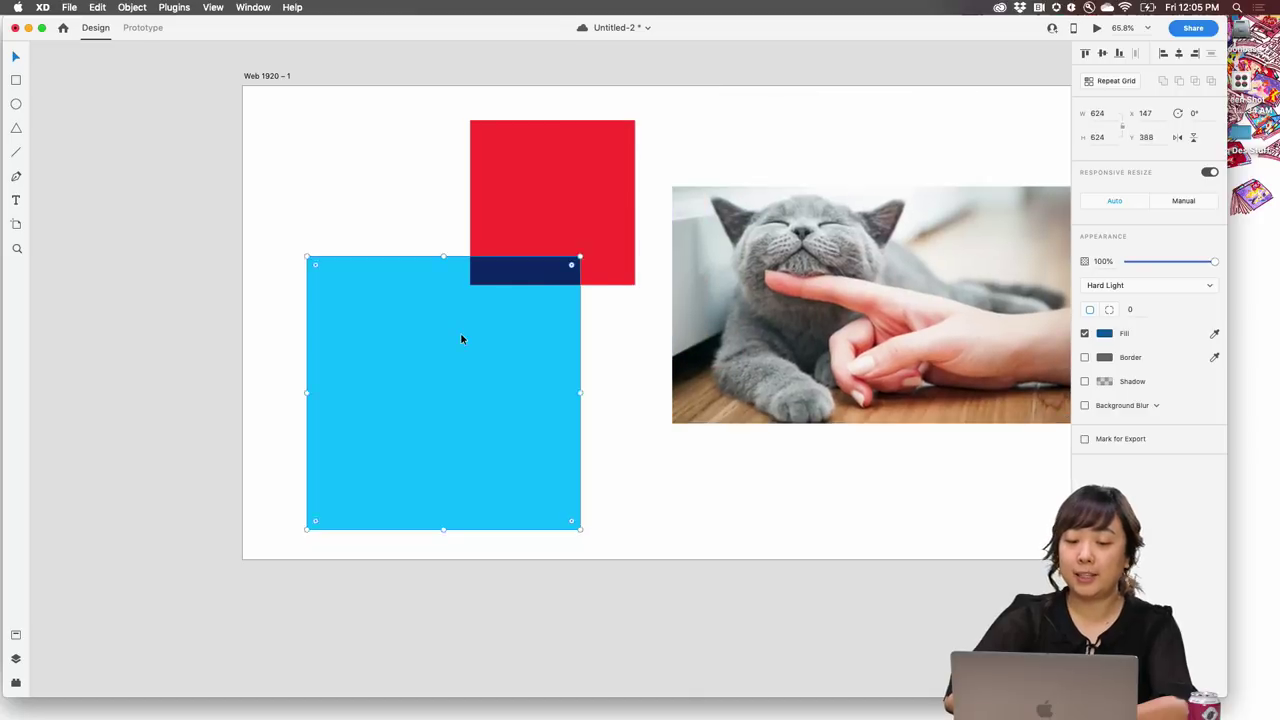
left_click_drag(460, 332, 182, 206)
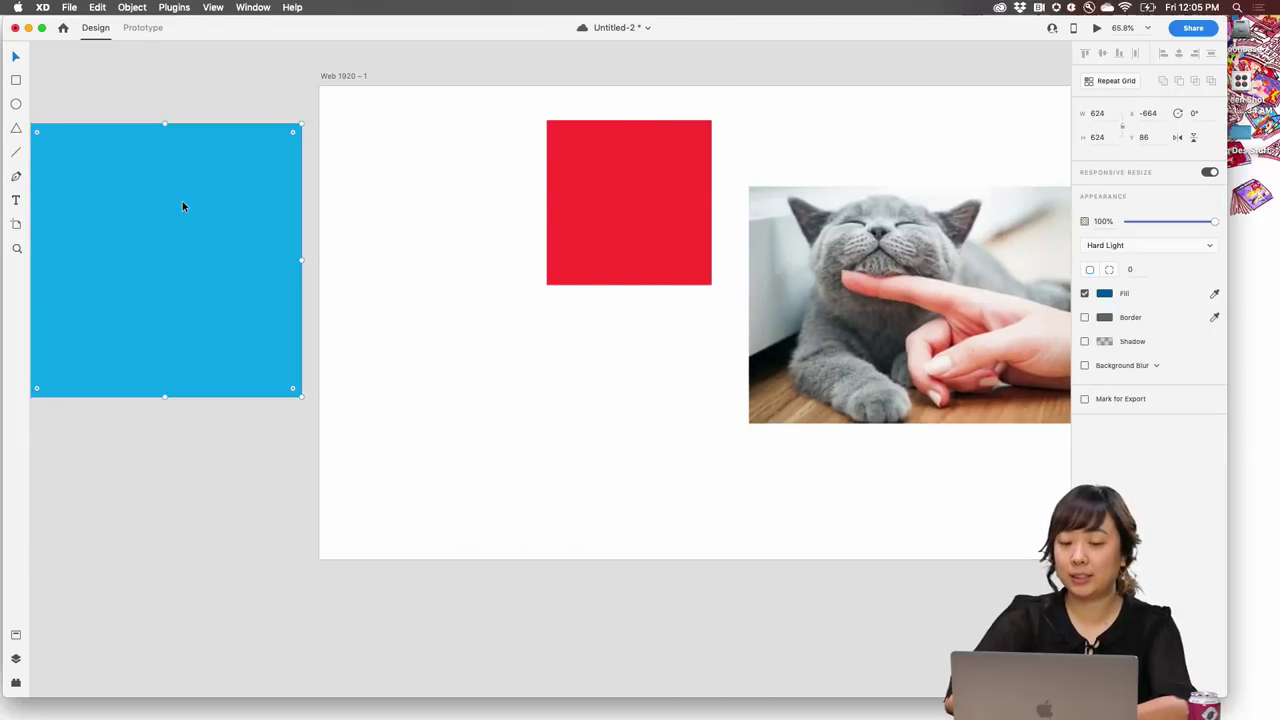
left_click_drag(613, 205, 501, 262)
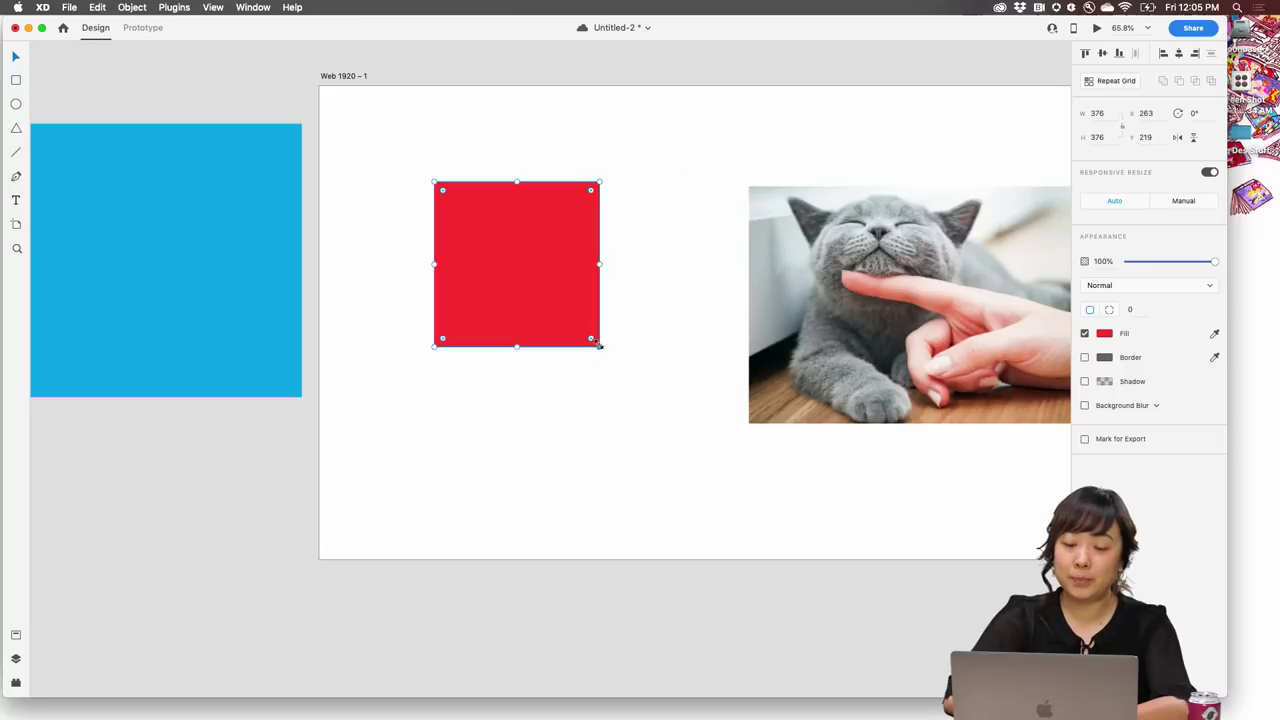
mouse_move(597, 347)
left_mouse_down()
mouse_move(729, 474)
mouse_move(772, 328)
mouse_move(598, 333)
left_mouse_up()
- Lay the cat photo over the red square at about X 227, Y 234 and save the document
left_click(859, 316)
left_click_drag(859, 316, 633, 324)
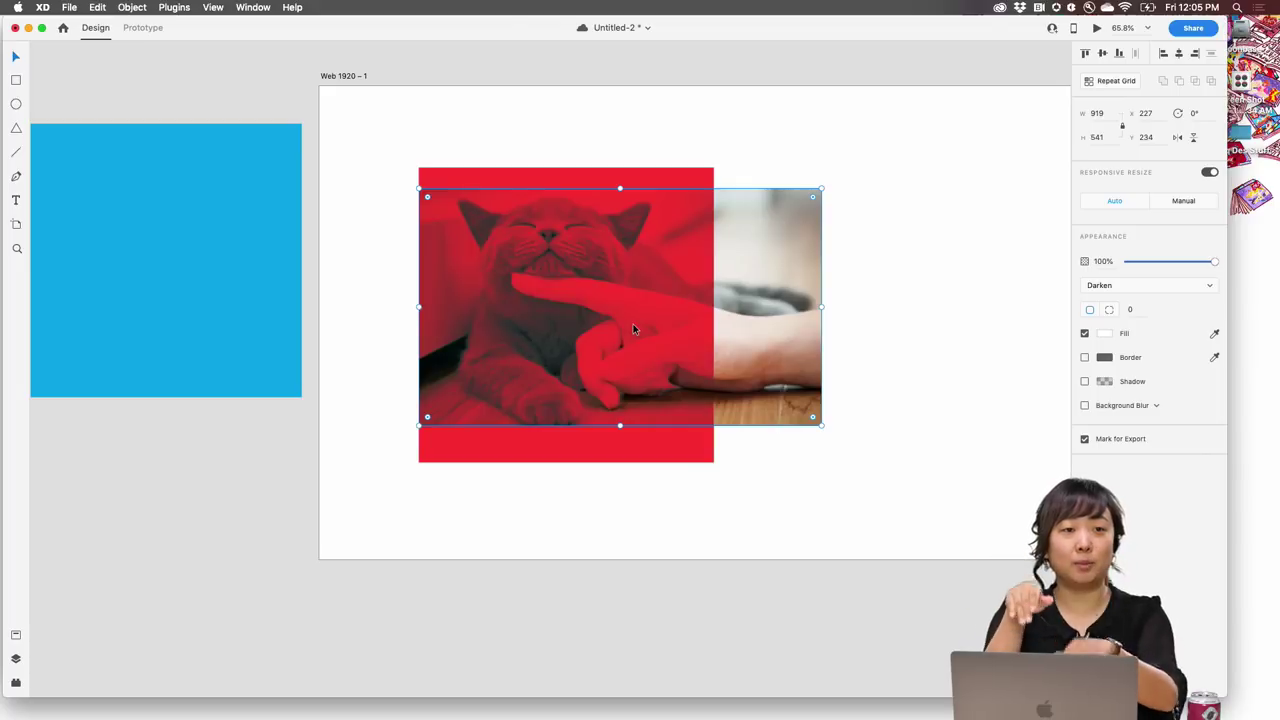
key("super+s")
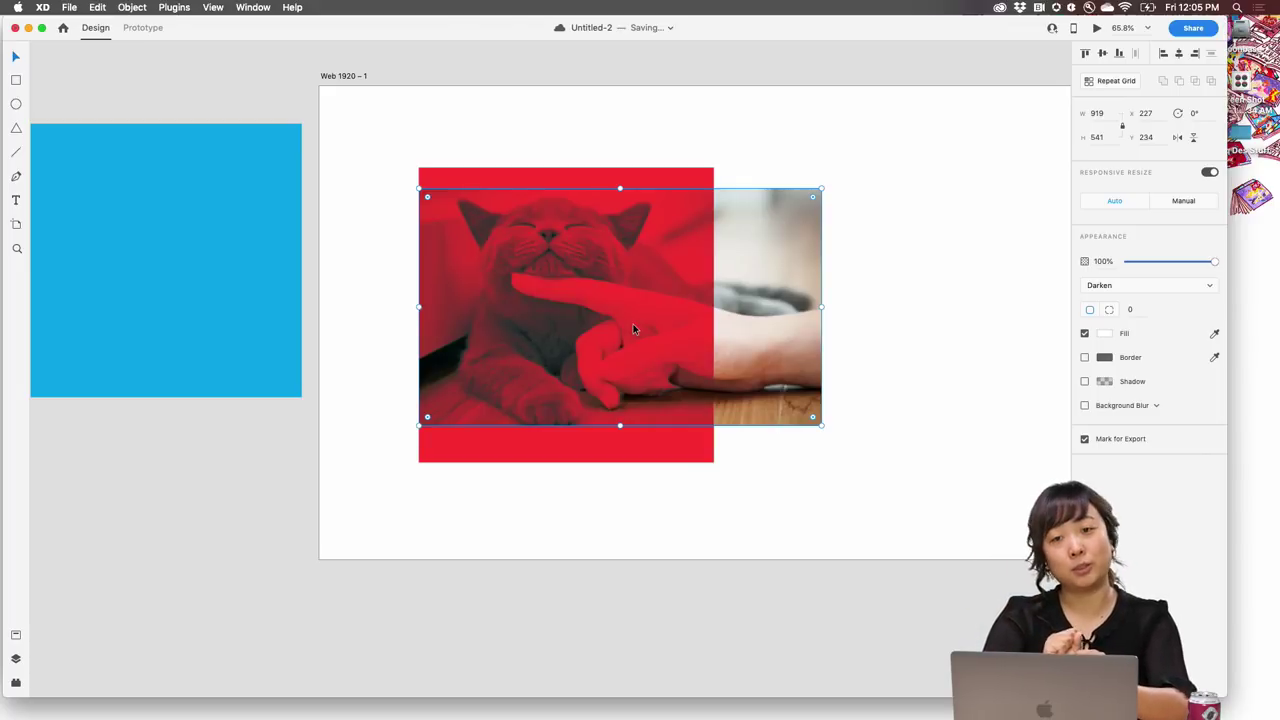
- Try the Lighten, Screen and Color Dodge blend modes in turn on the cat photo
left_click(1116, 288)
left_click(1119, 324)
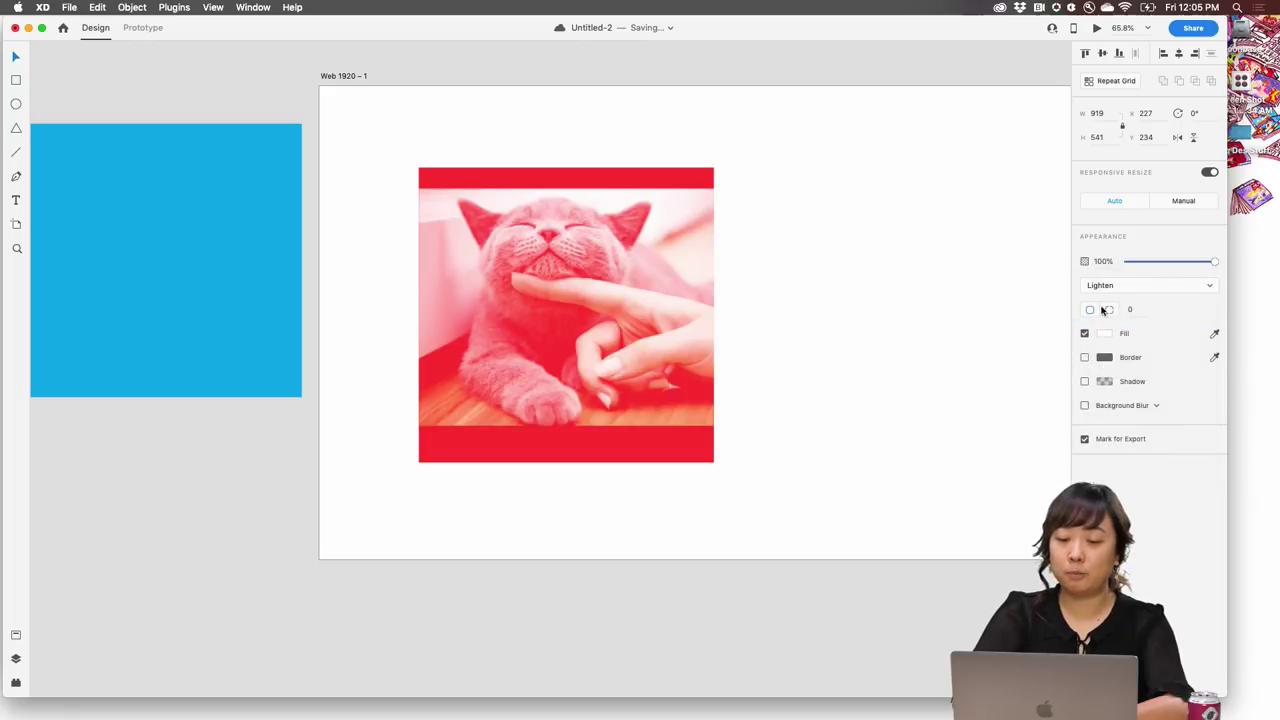
left_click(1118, 286)
left_click(1120, 296)
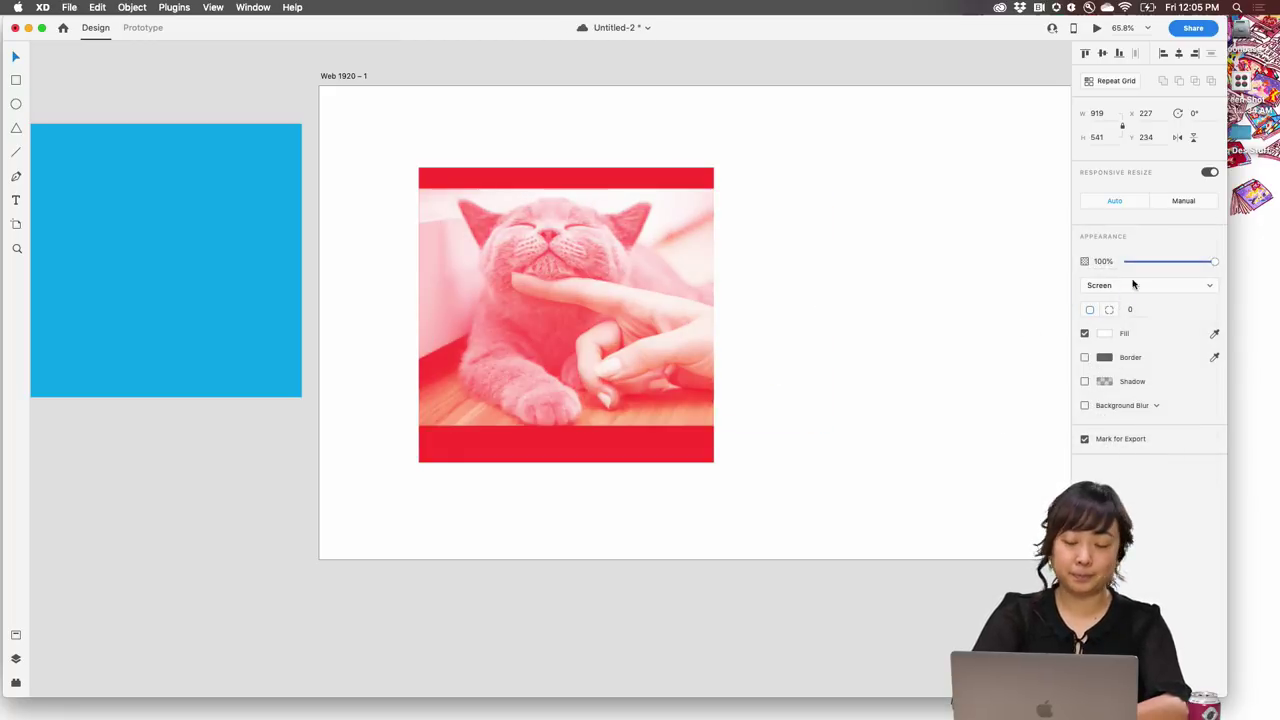
left_click(1138, 286)
left_click(1141, 298)
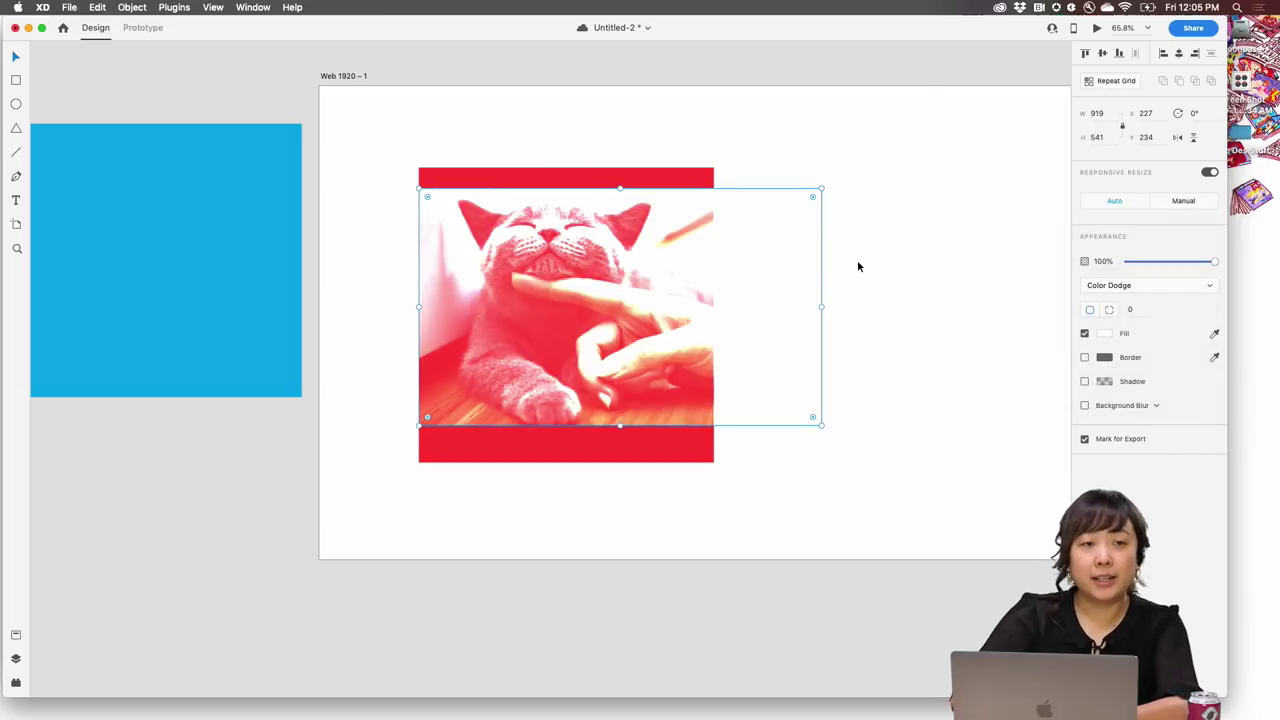
- Move the cat photo to about X 477, Y 278 and set its blend mode back to Normal
left_click_drag(659, 258, 769, 277)
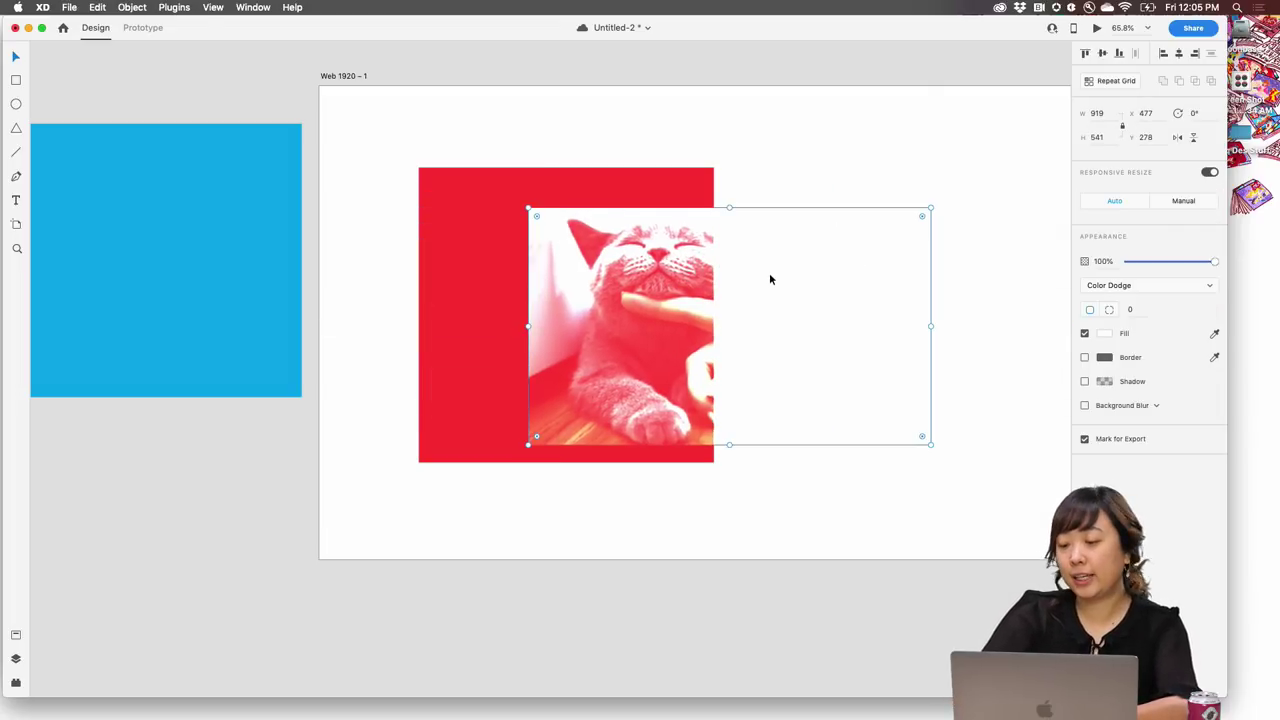
left_click(1097, 286)
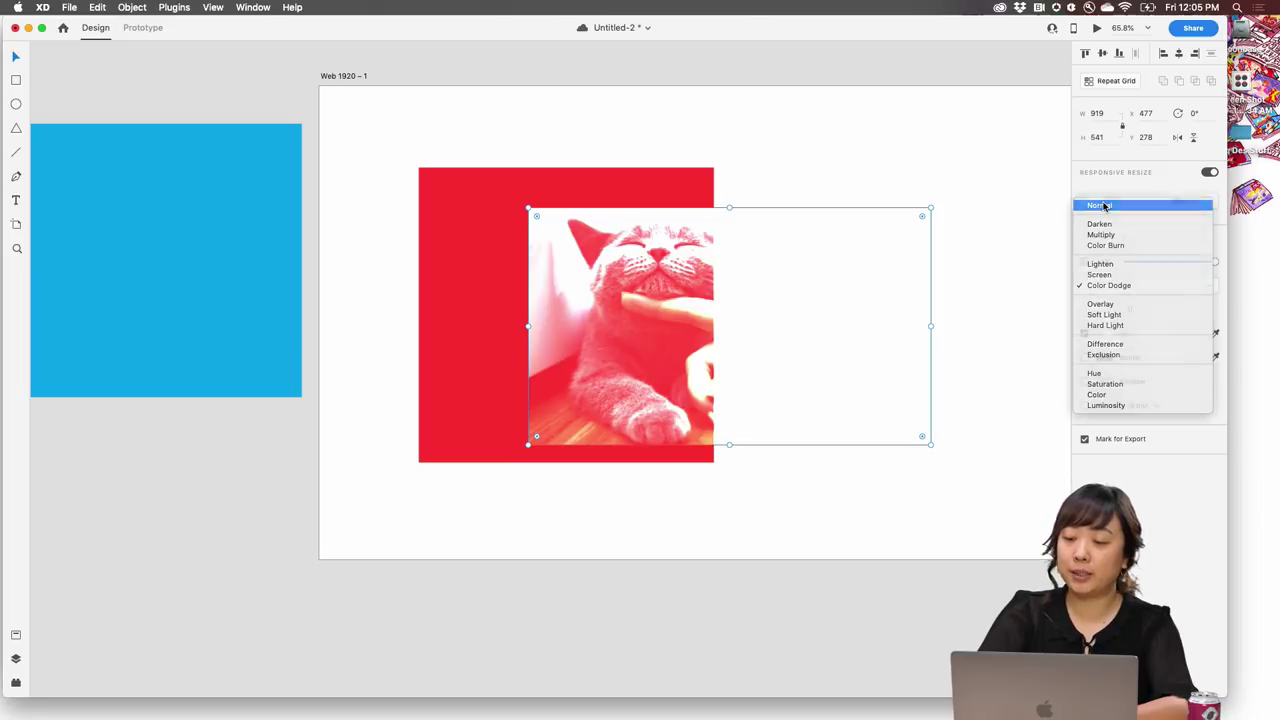
left_click(1100, 205)
left_click(891, 171)
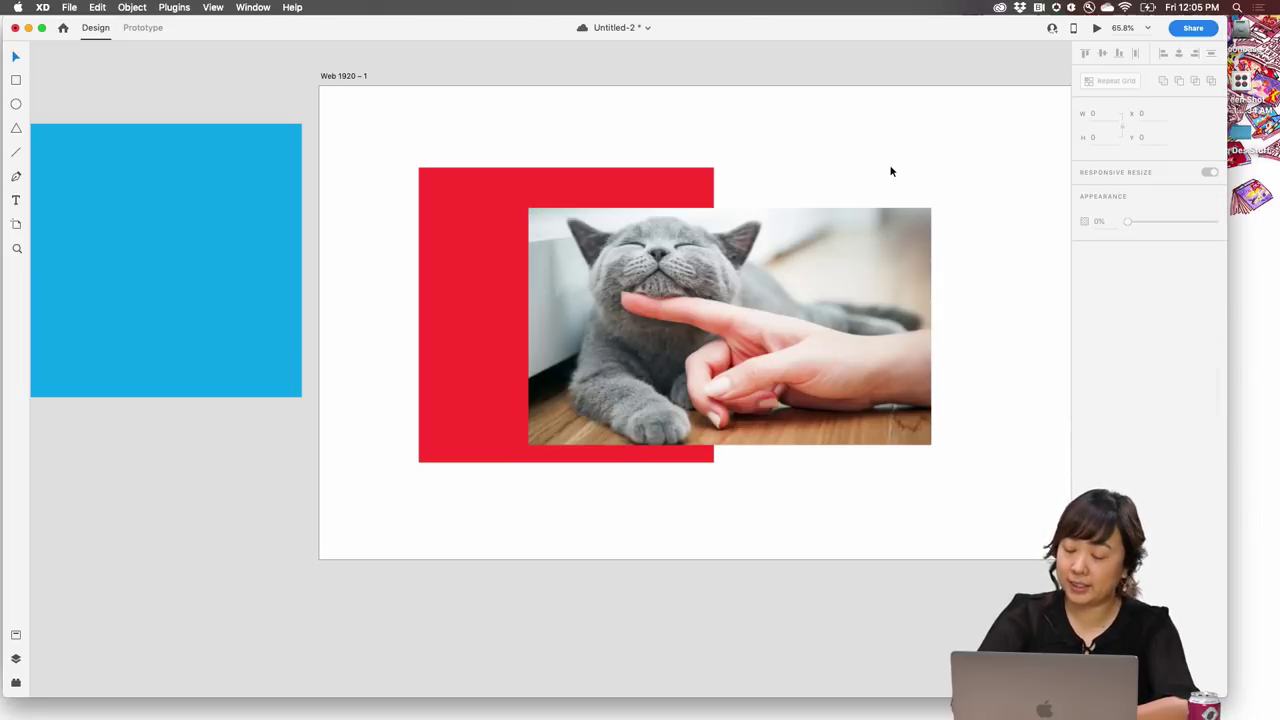
- Bring the red square in front of the photo and apply a Background Blur with an amount of 9
left_click(691, 187)
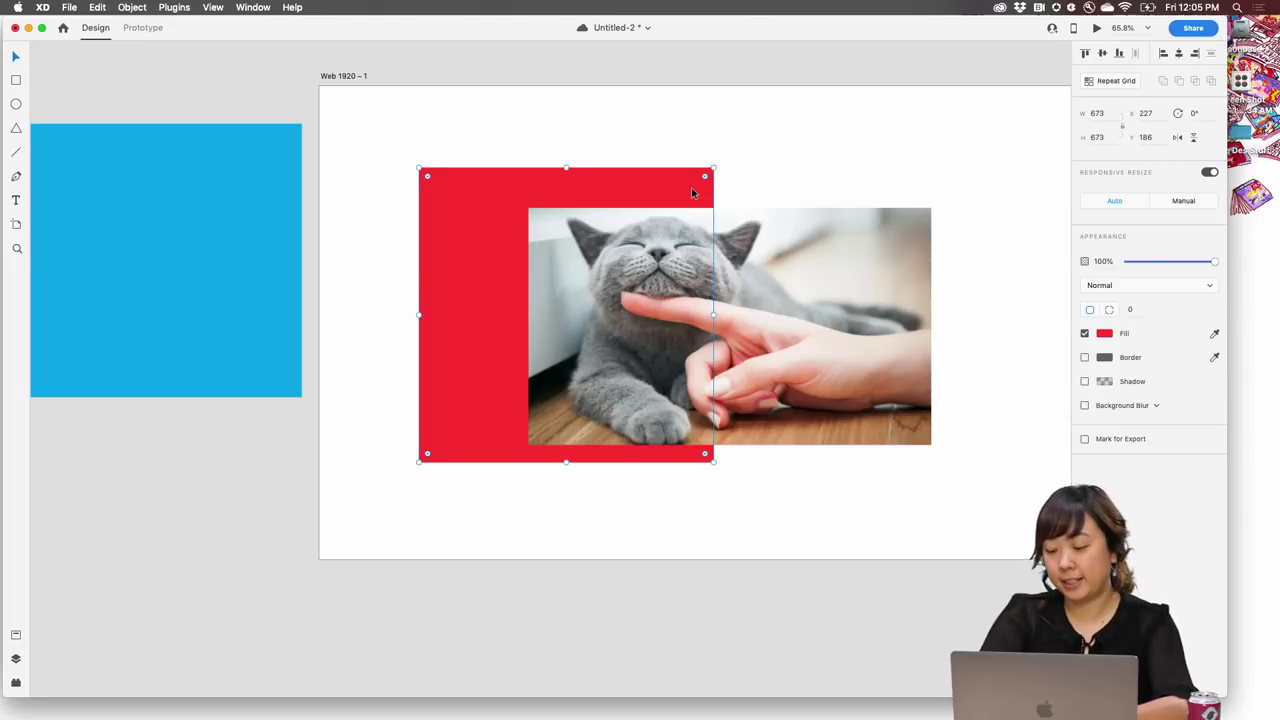
key("super+shift+bracketright")
left_click(1085, 406)
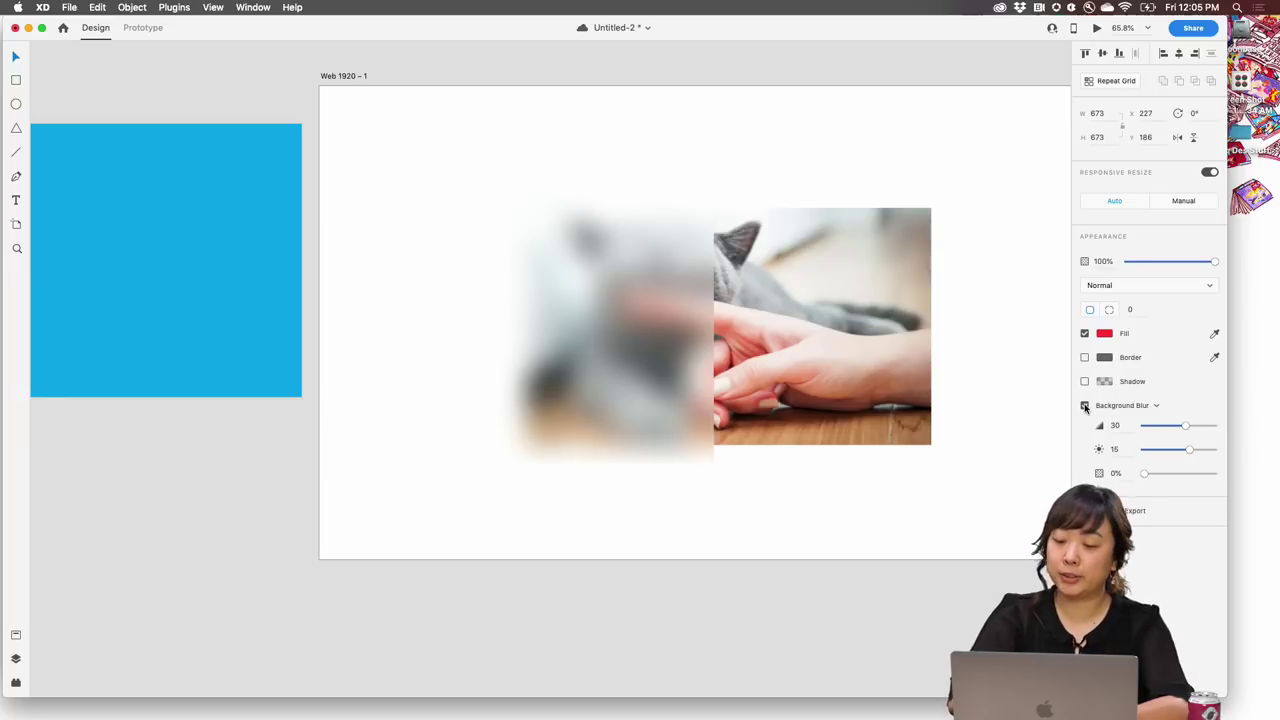
left_click(1164, 426)
left_click_drag(1164, 426, 1156, 426)
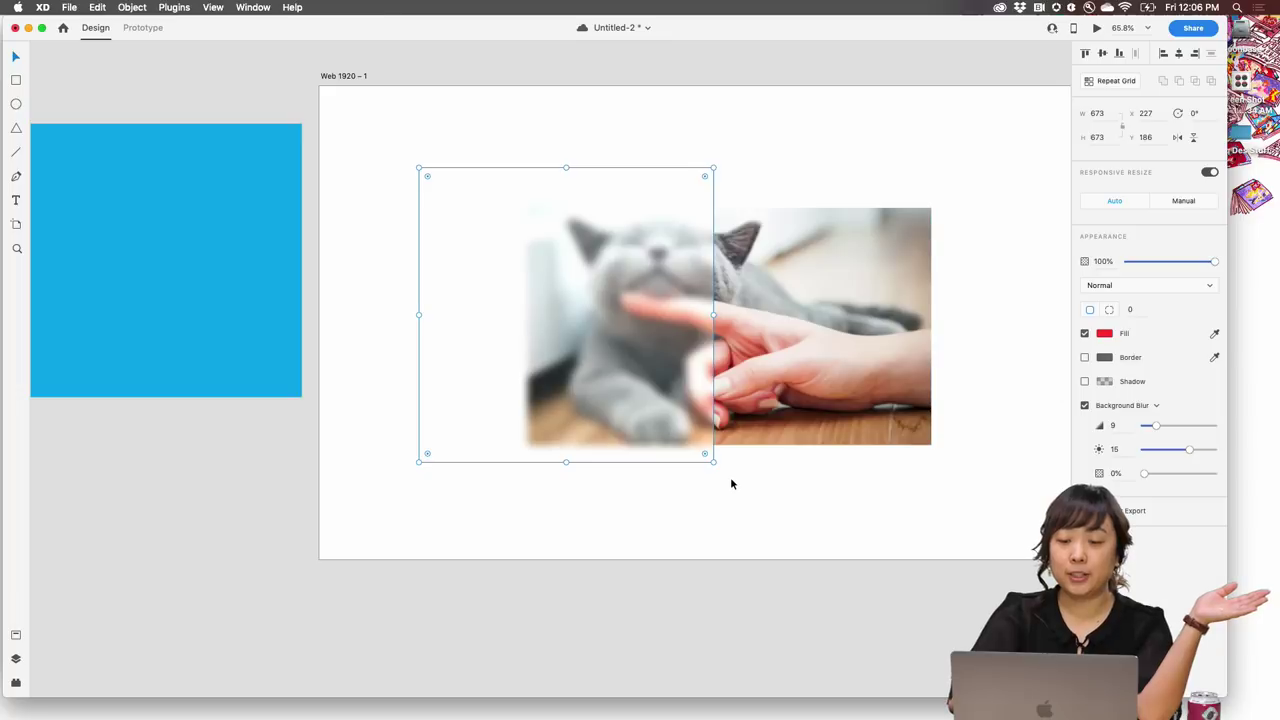
- Fit the blurring rectangle to the photo's width and lower edge as a strip about 919 × 149
left_click_drag(675, 325, 840, 346)
left_click_drag(824, 336, 930, 336)
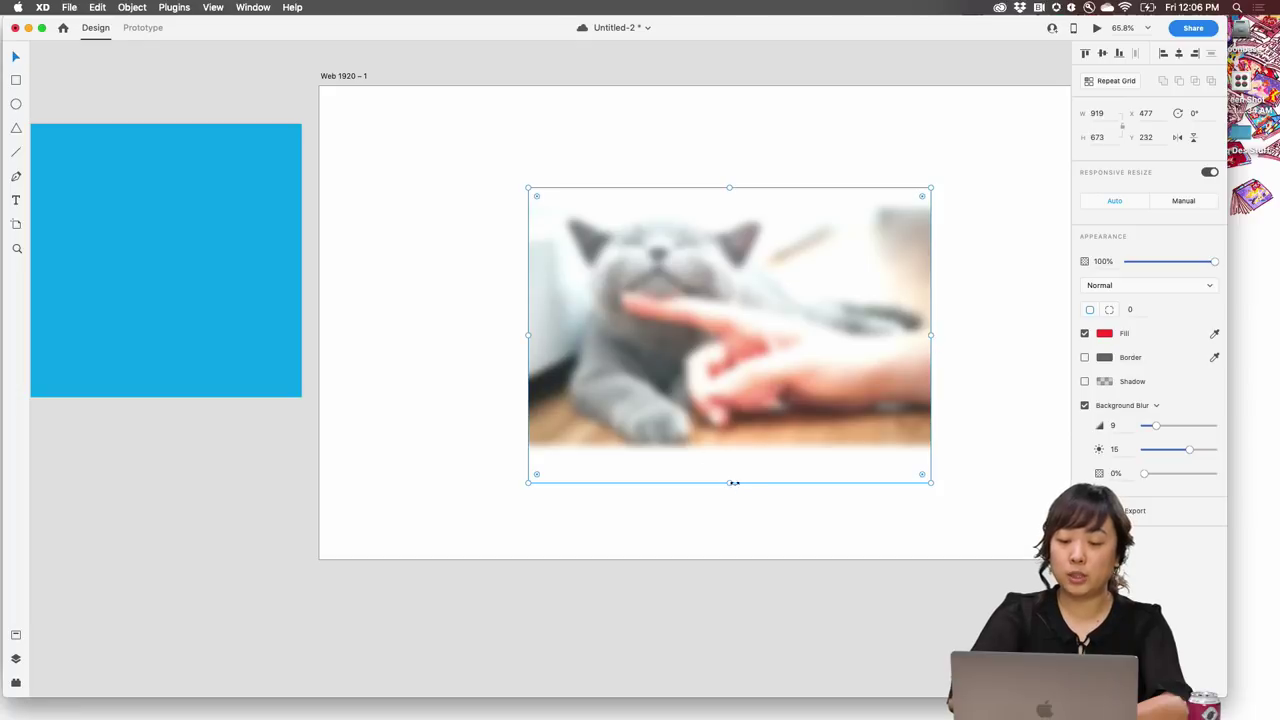
left_click_drag(729, 479, 729, 444)
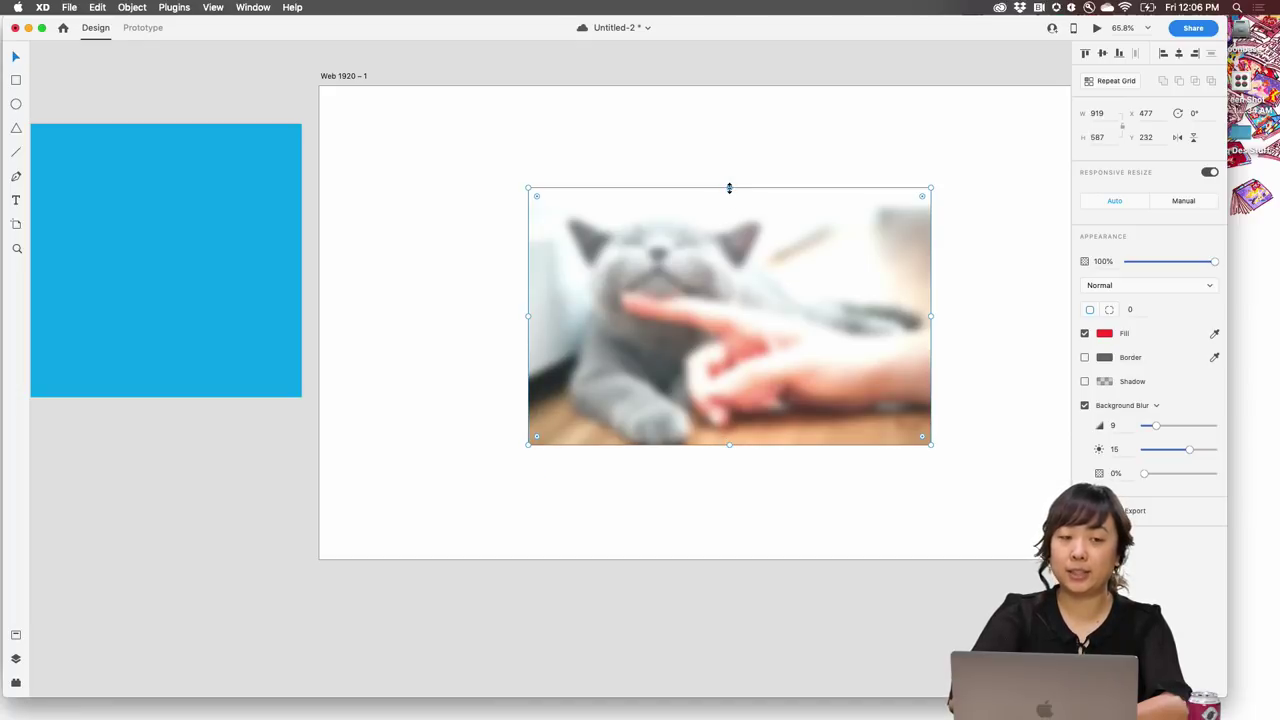
left_click_drag(729, 188, 762, 380)
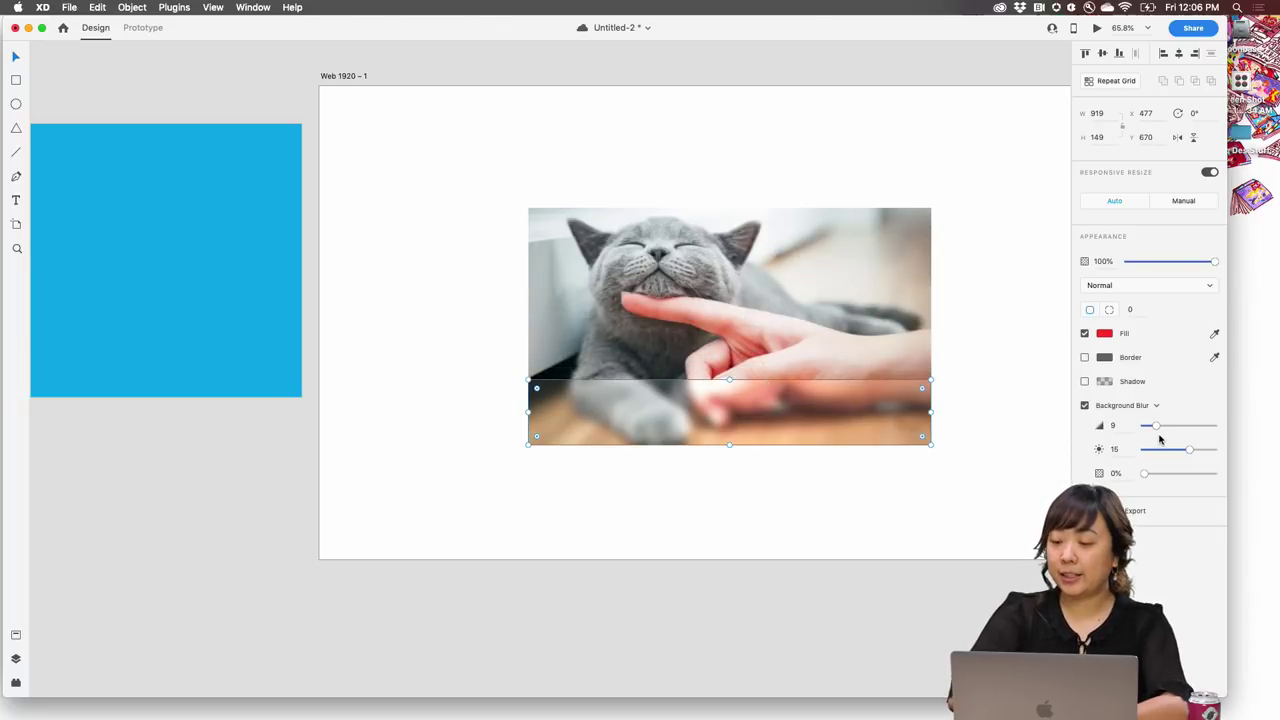
- Add the text "RUSSIAN BLUES ARE THE BEEEEST" beside the cat photo and colour it black
left_click(793, 123)
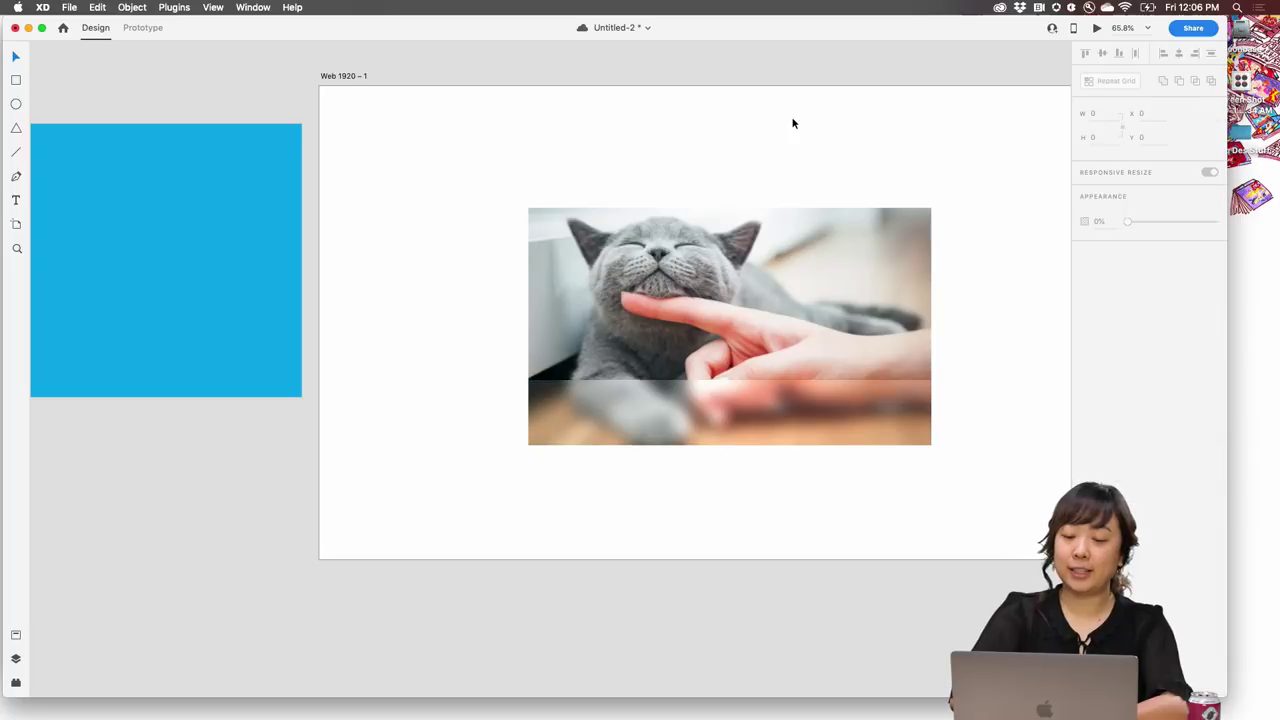
left_click(459, 313)
type("RUSSI")
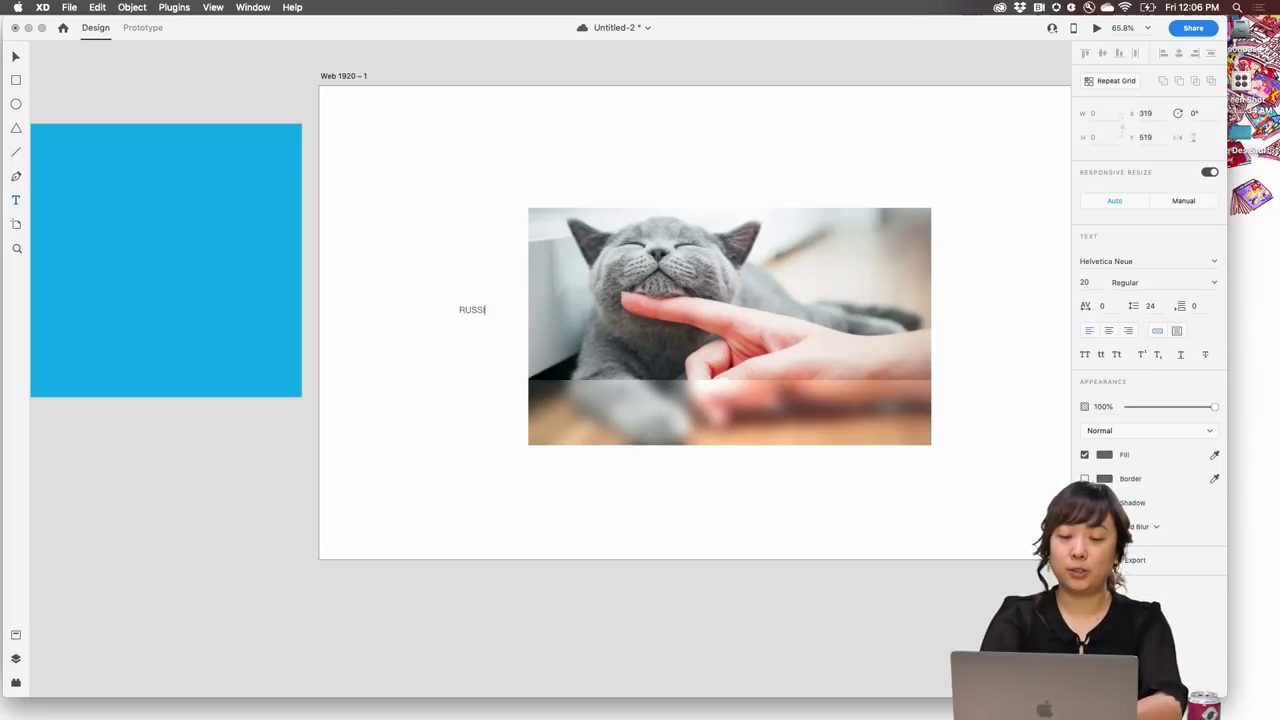
type("AN BLUES ARE THE BES")
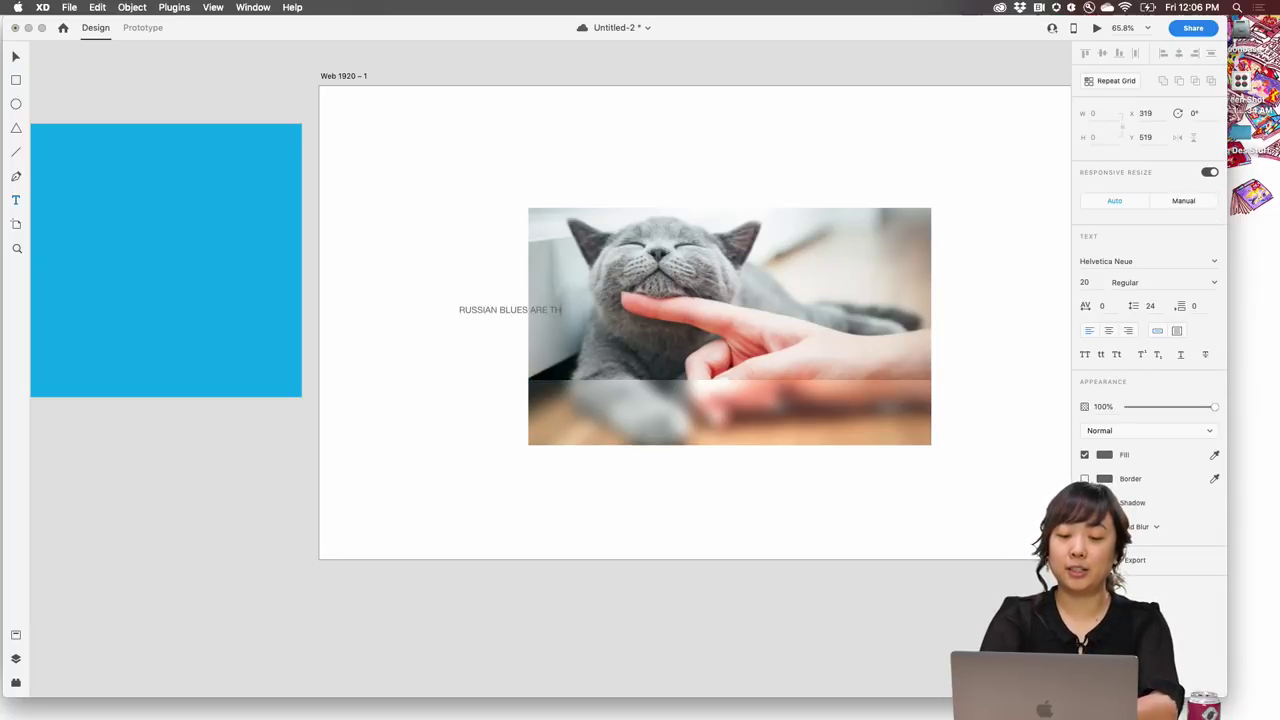
key("Escape")
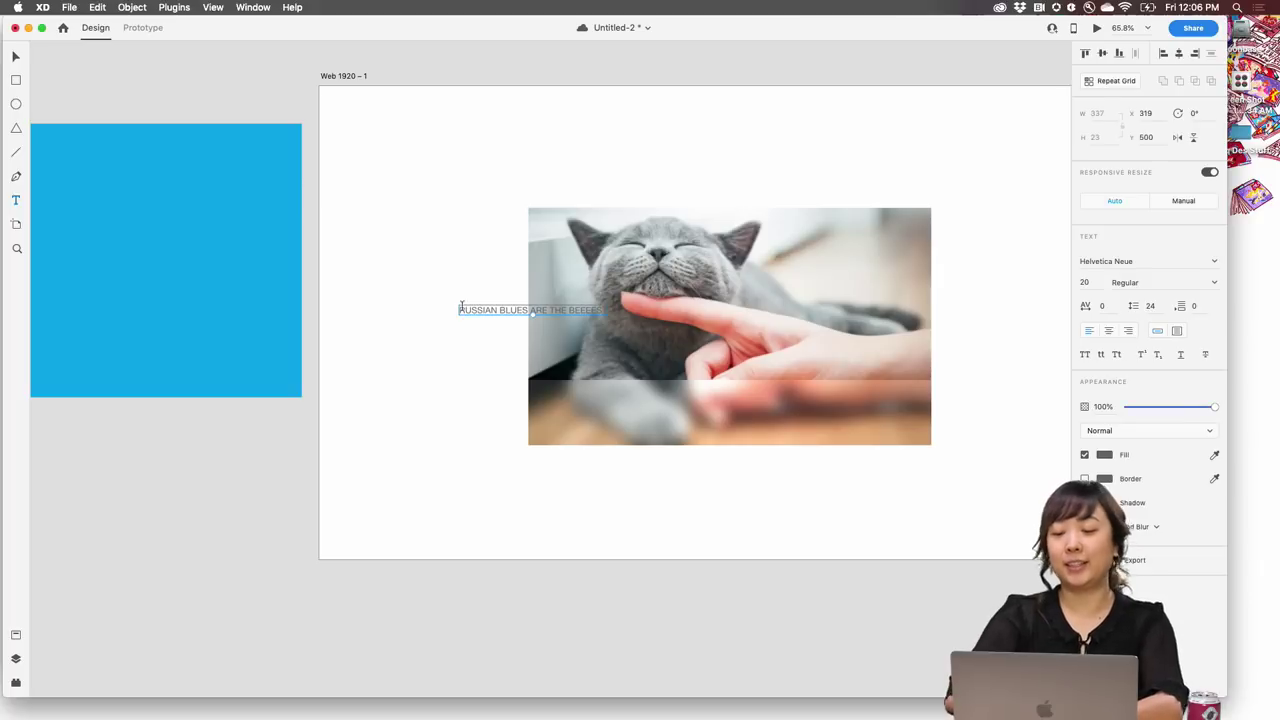
left_click(1105, 455)
left_click_drag(1030, 400, 906, 483)
key("Escape")
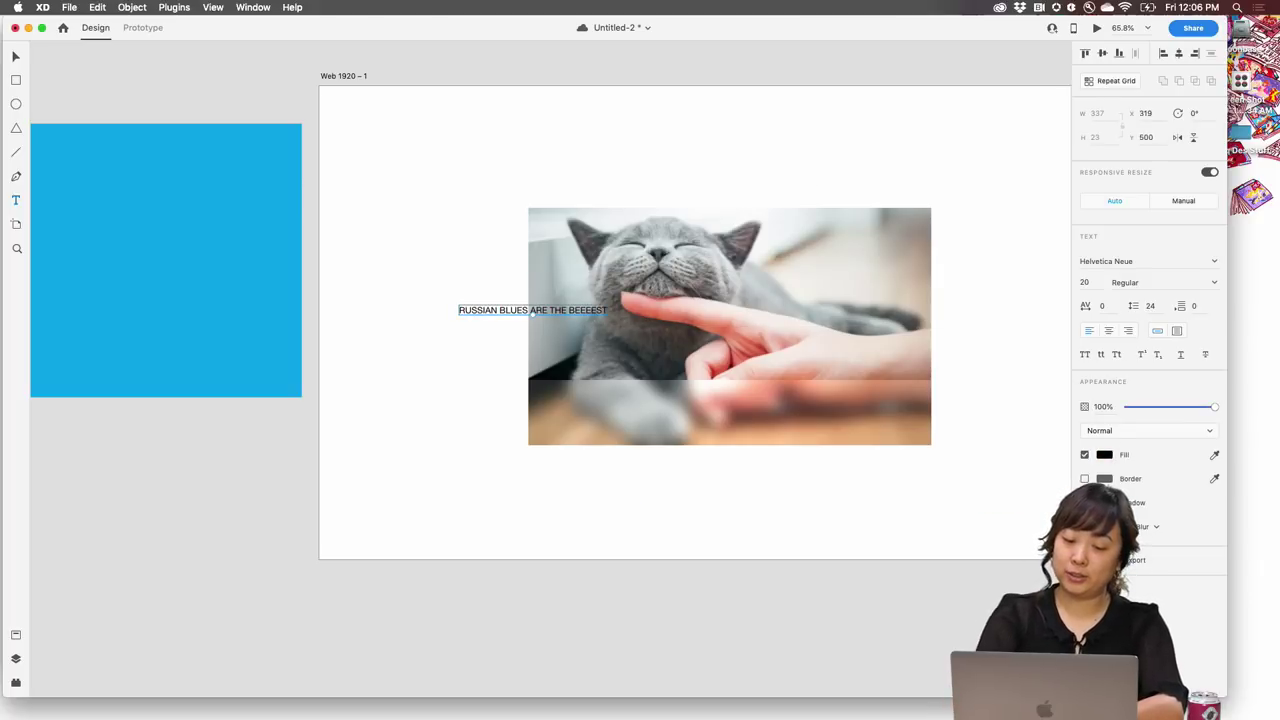
- Move the text onto the blurred strip and enlarge it to font size 42
left_click_drag(494, 315, 600, 418)
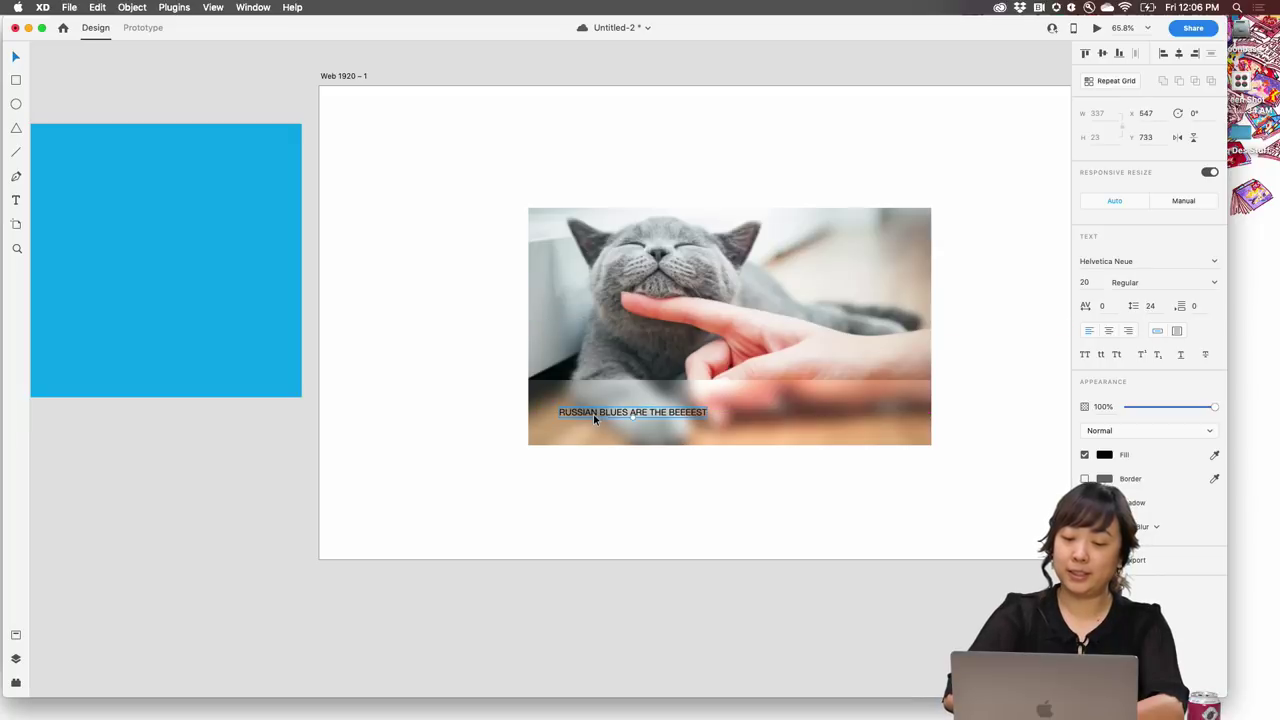
key("super+shift+period")
key("super+shift+period")
key("super+shift+period")
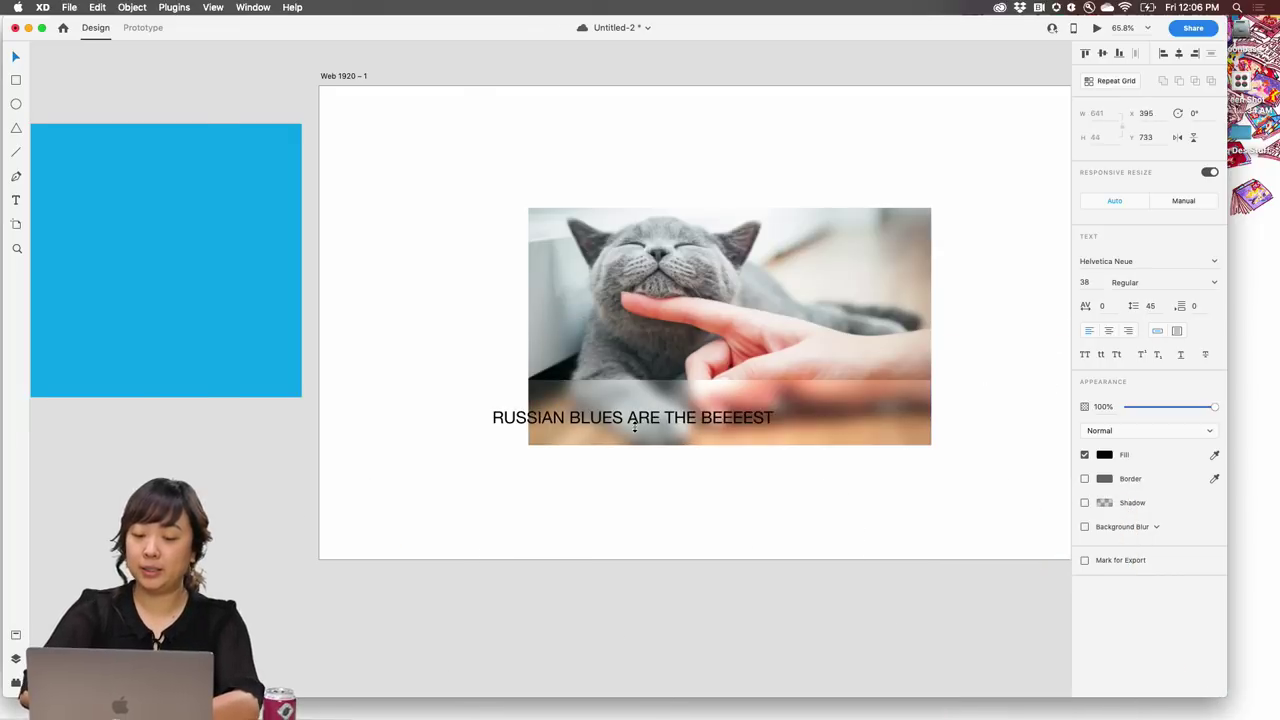
left_click_drag(634, 428, 708, 422)
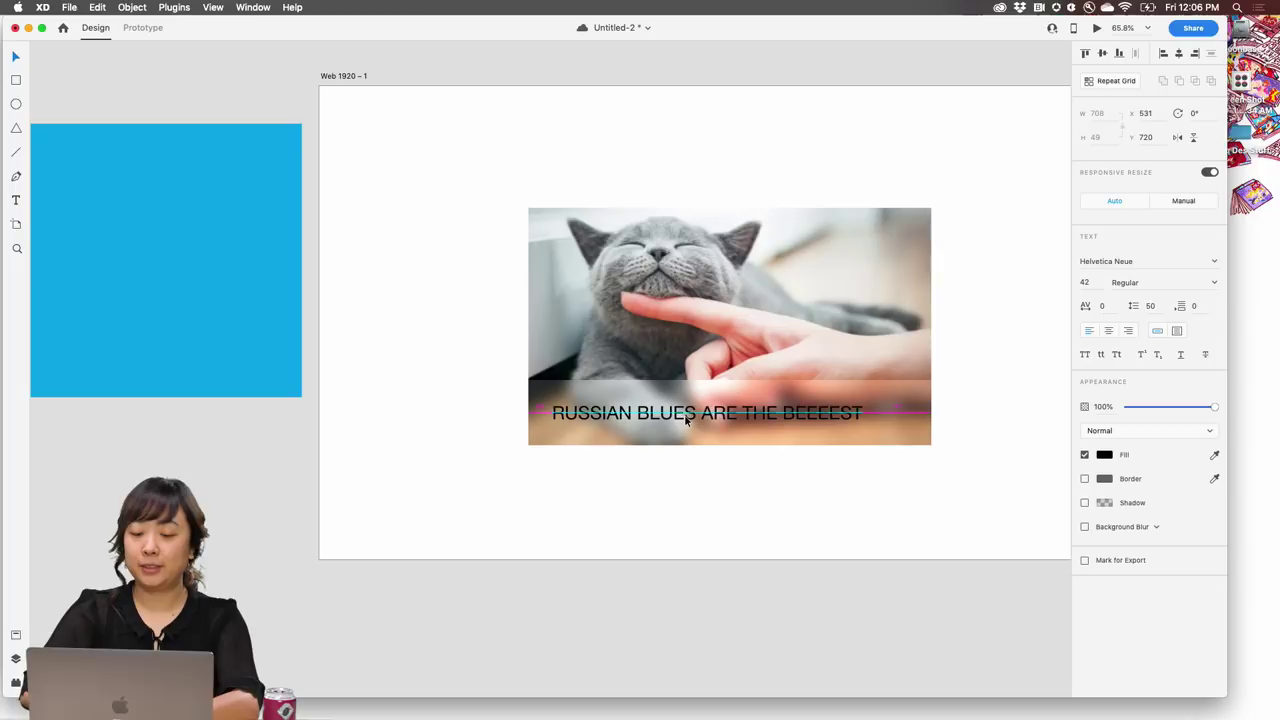
- Set the text's font to Adobe Clean with the Bold weight
left_click(1124, 260)
type("Adobe Clean")
key("Return")
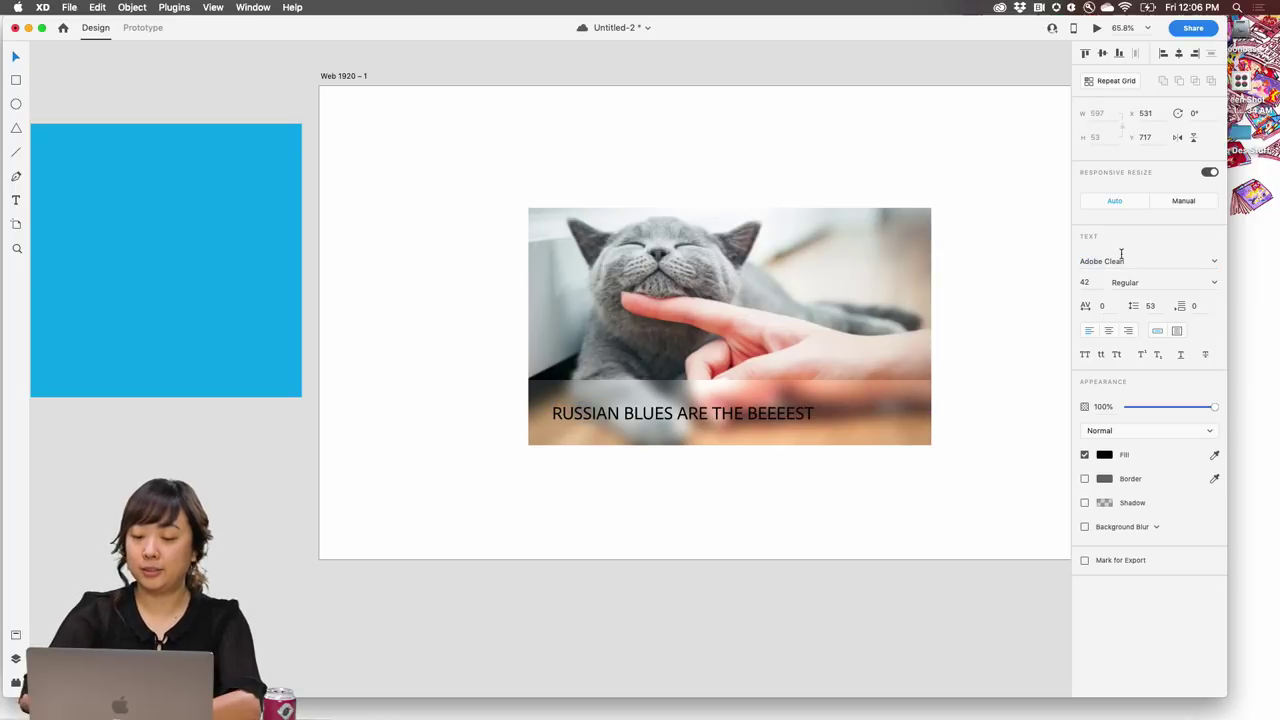
key("super+b")
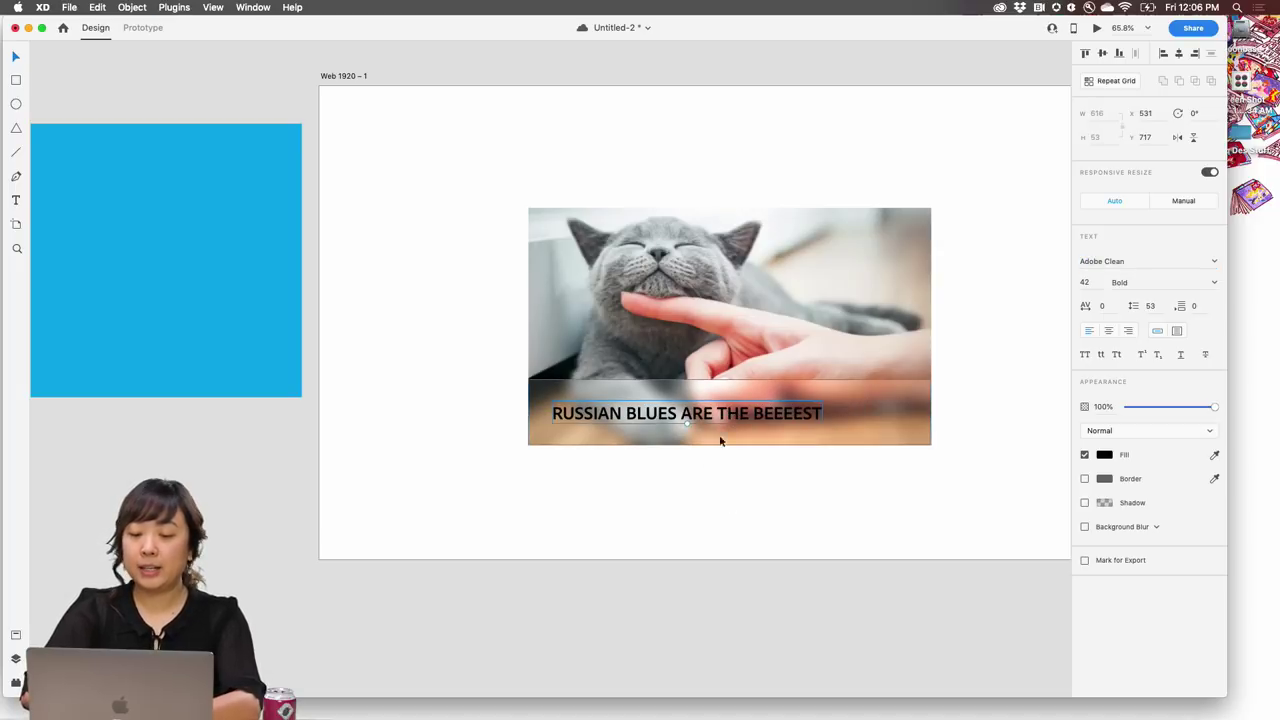
- Set the strip's Background Blur amount to 14 and its effect opacity to 63%
left_click(873, 420)
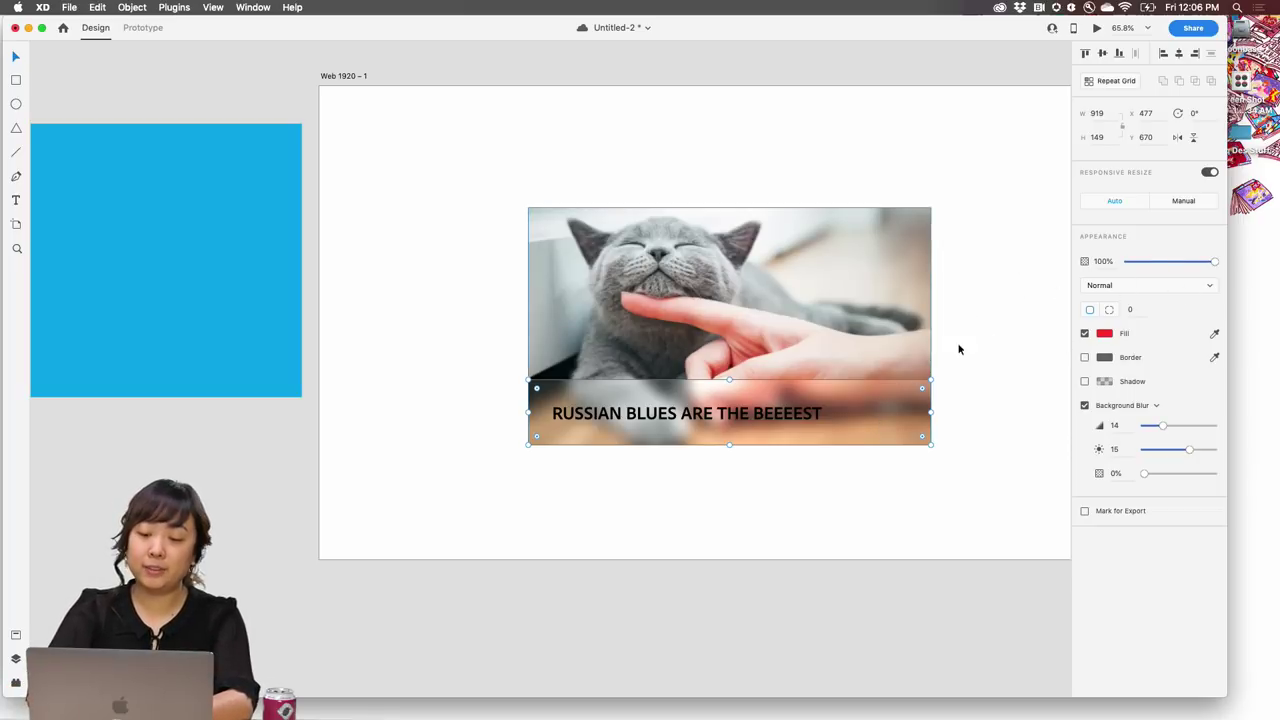
left_click(1085, 357)
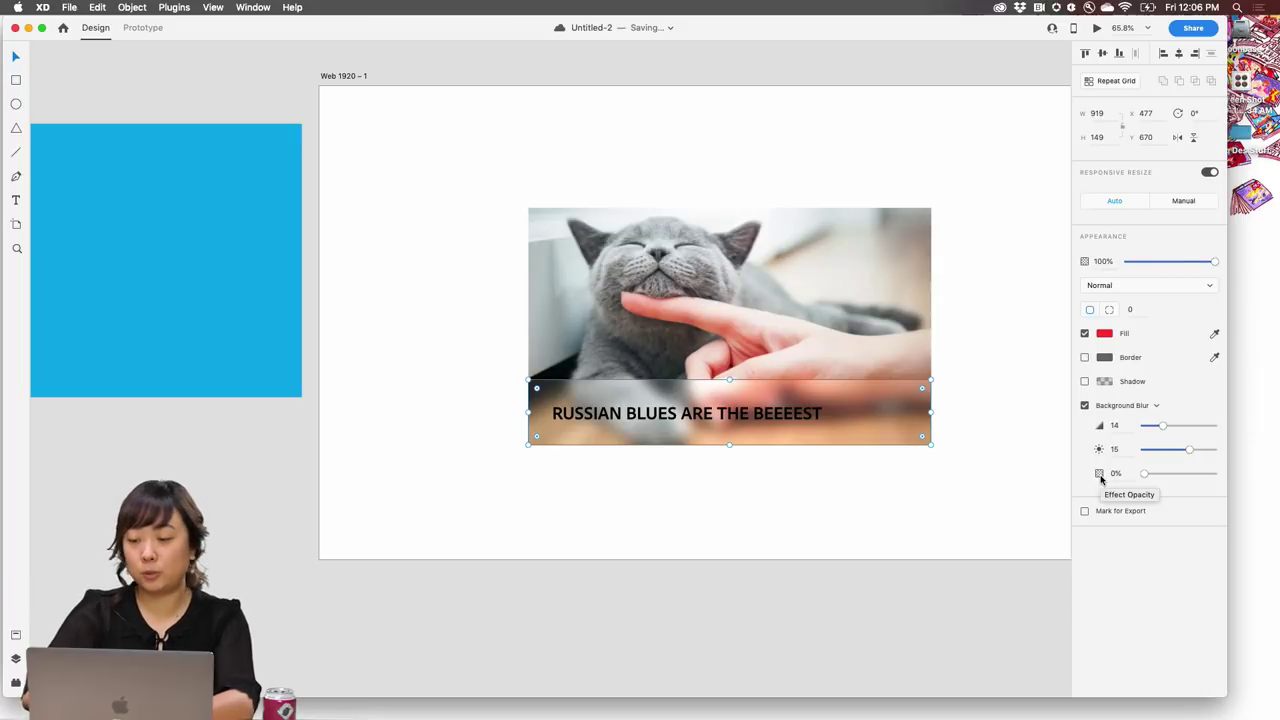
left_click_drag(1146, 475, 1192, 478)
- Set the blurred strip's blend mode to Overlay
left_click(1155, 287)
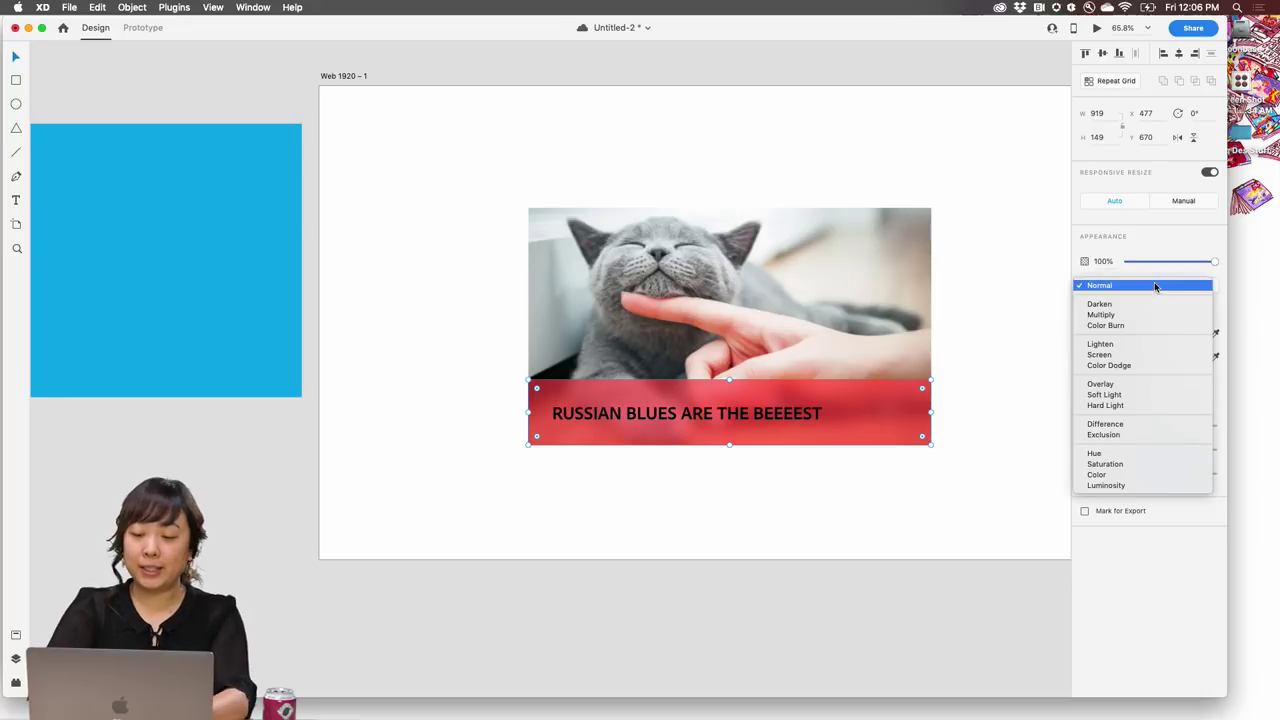
left_click(1130, 385)
left_click(967, 496)
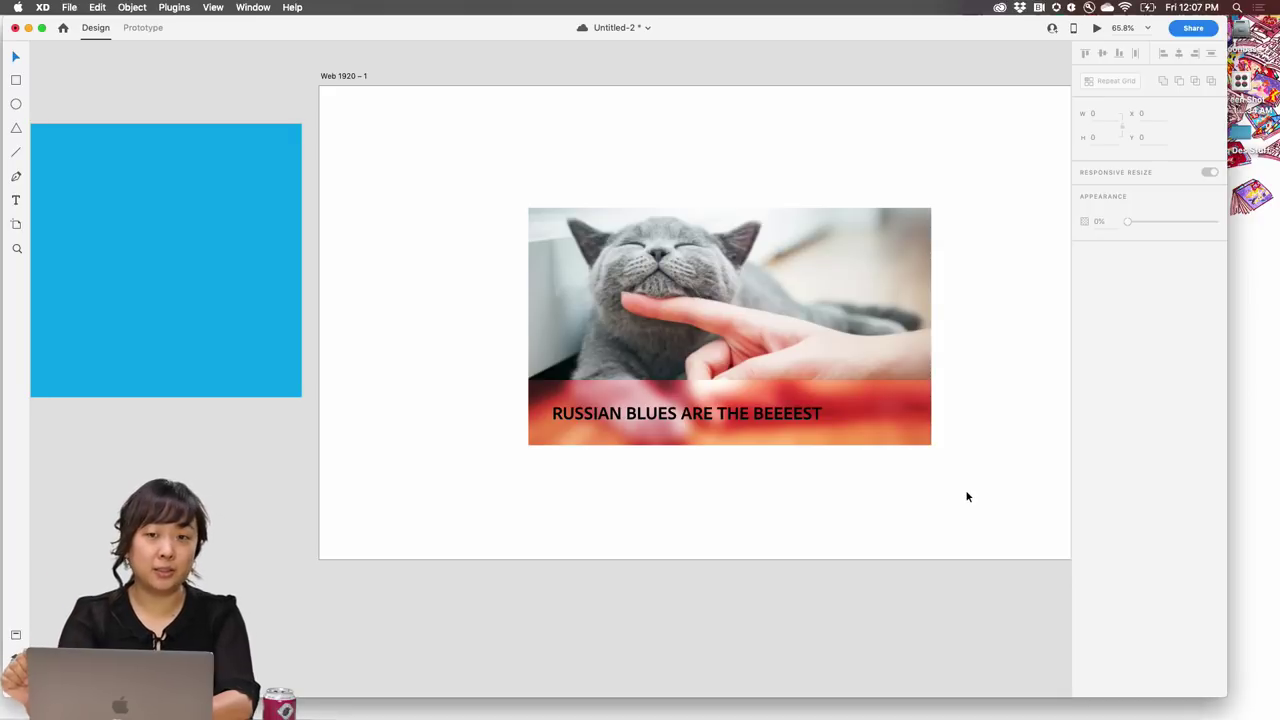
- Change the blurred strip's fill to a dark blue-purple solid colour
left_click(884, 429)
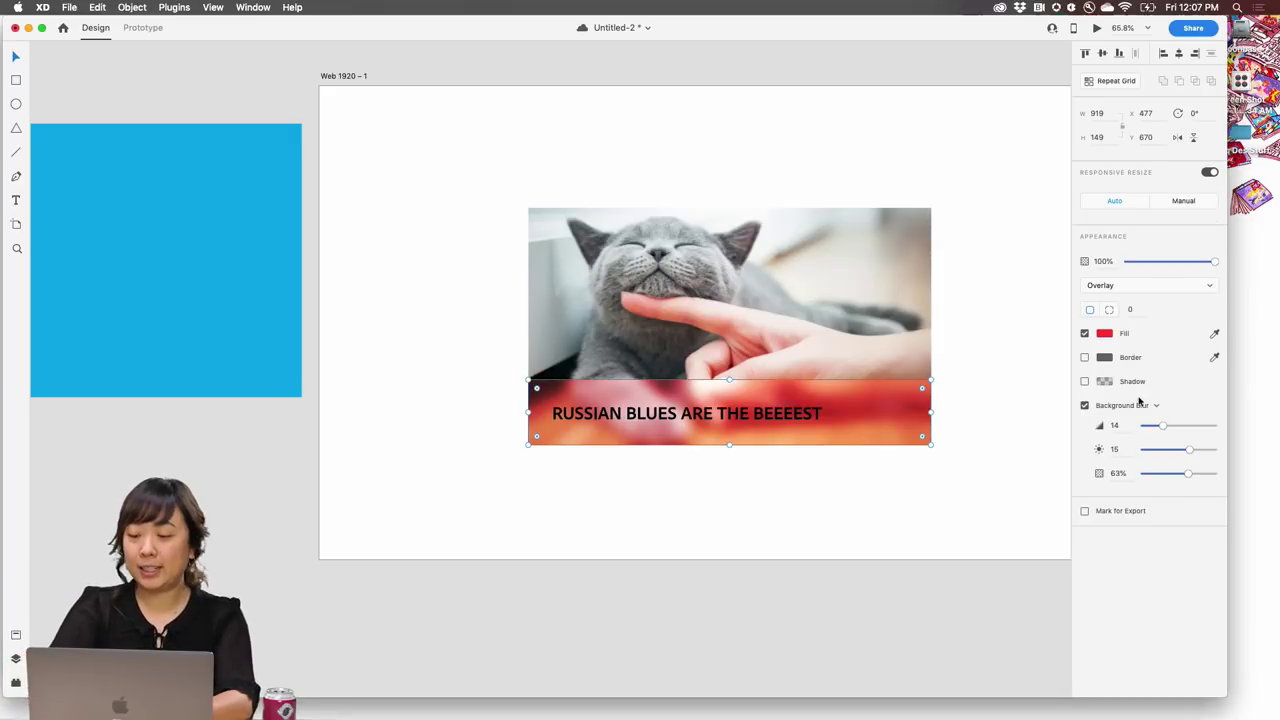
left_click(1104, 334)
left_click(1062, 302)
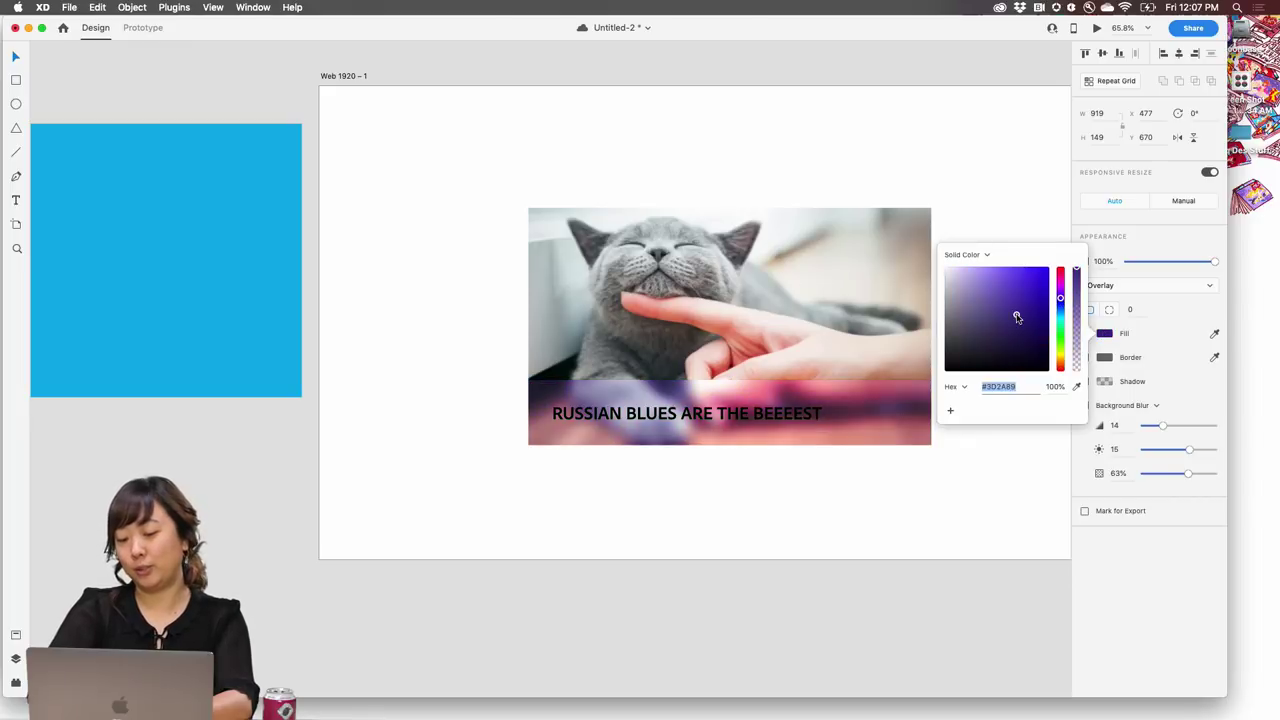
left_click_drag(1014, 314, 1029, 314)
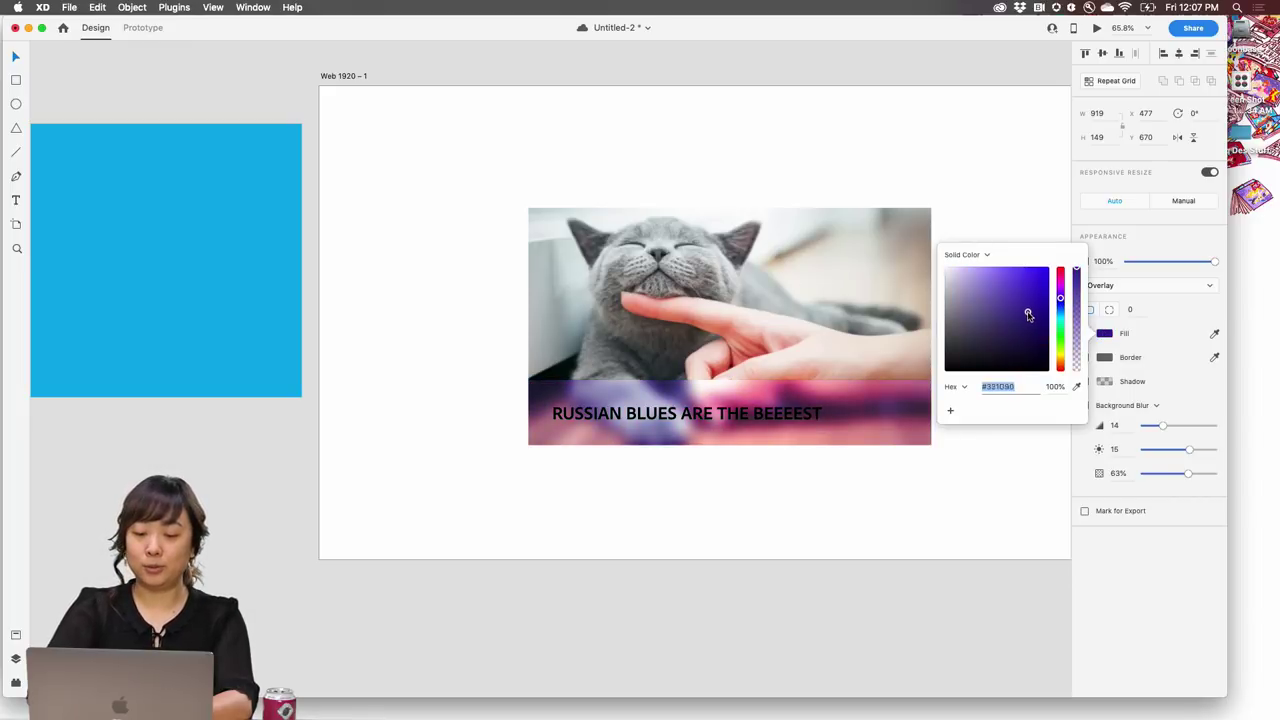
left_click(978, 203)
left_click(886, 420)
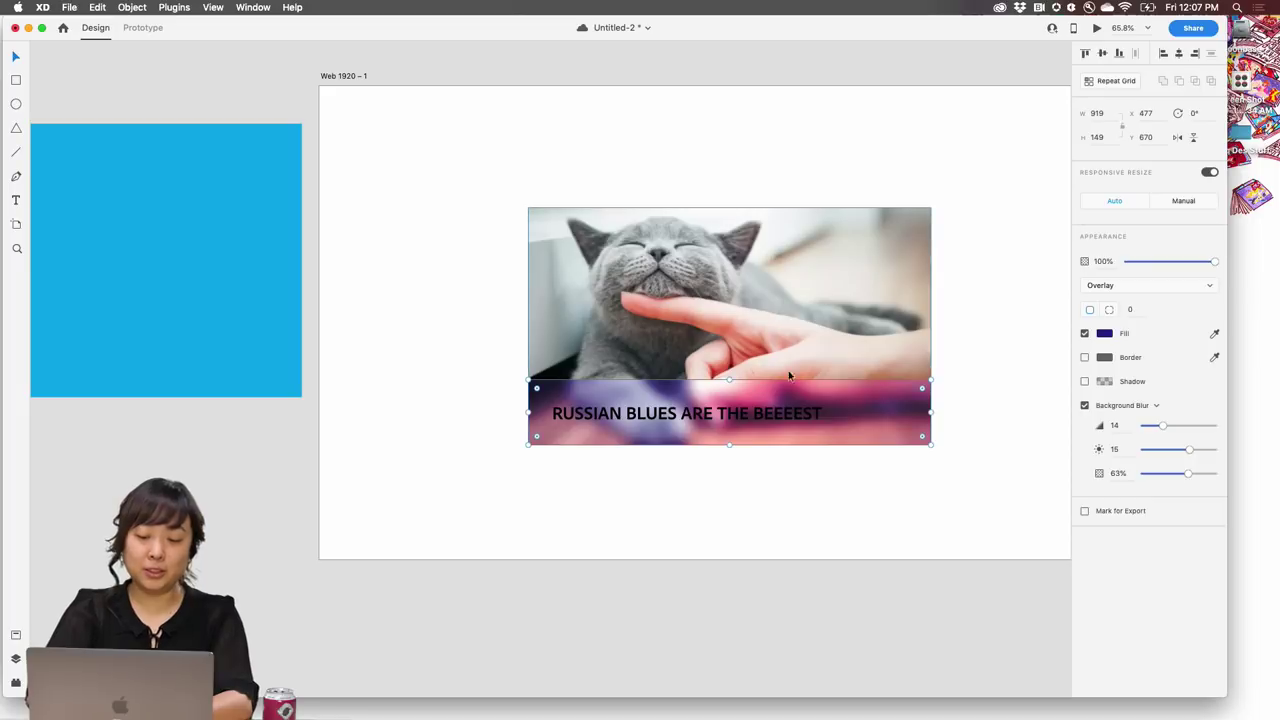
- Set the fill of the text on the strip to white (#FFFFFF)
left_click(737, 412)
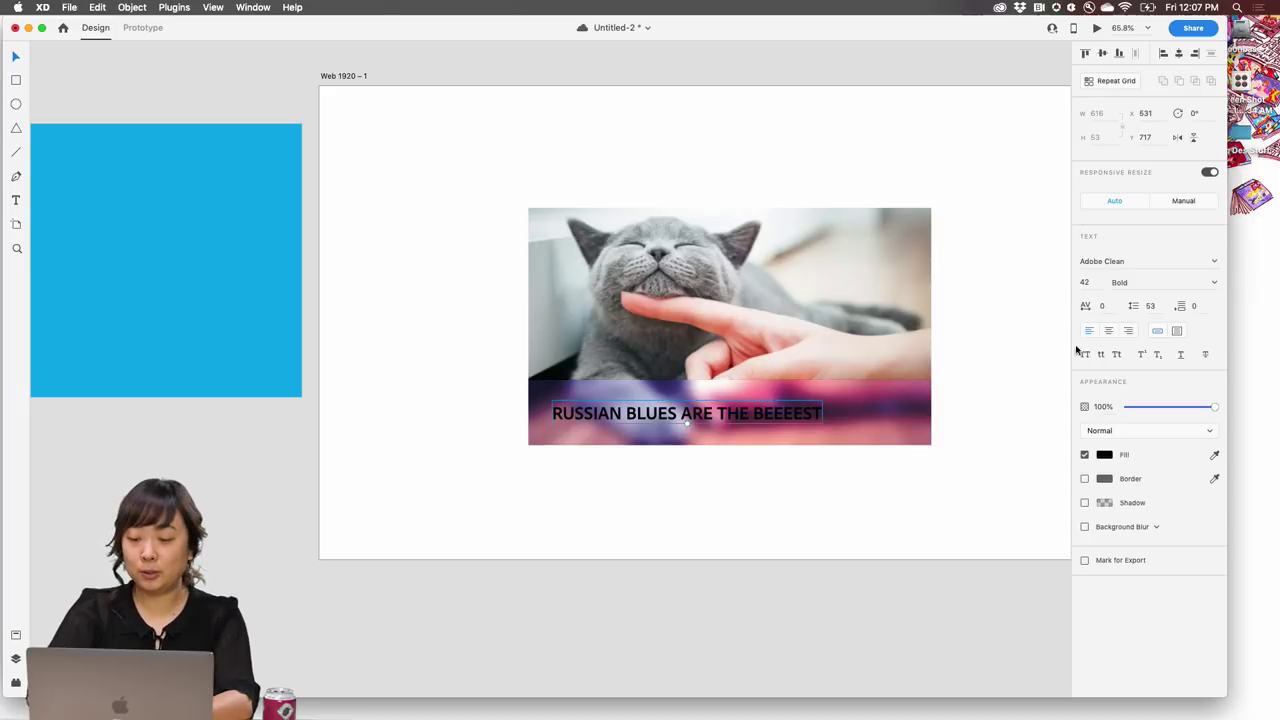
left_click(1104, 456)
left_click_drag(1004, 383, 920, 346)
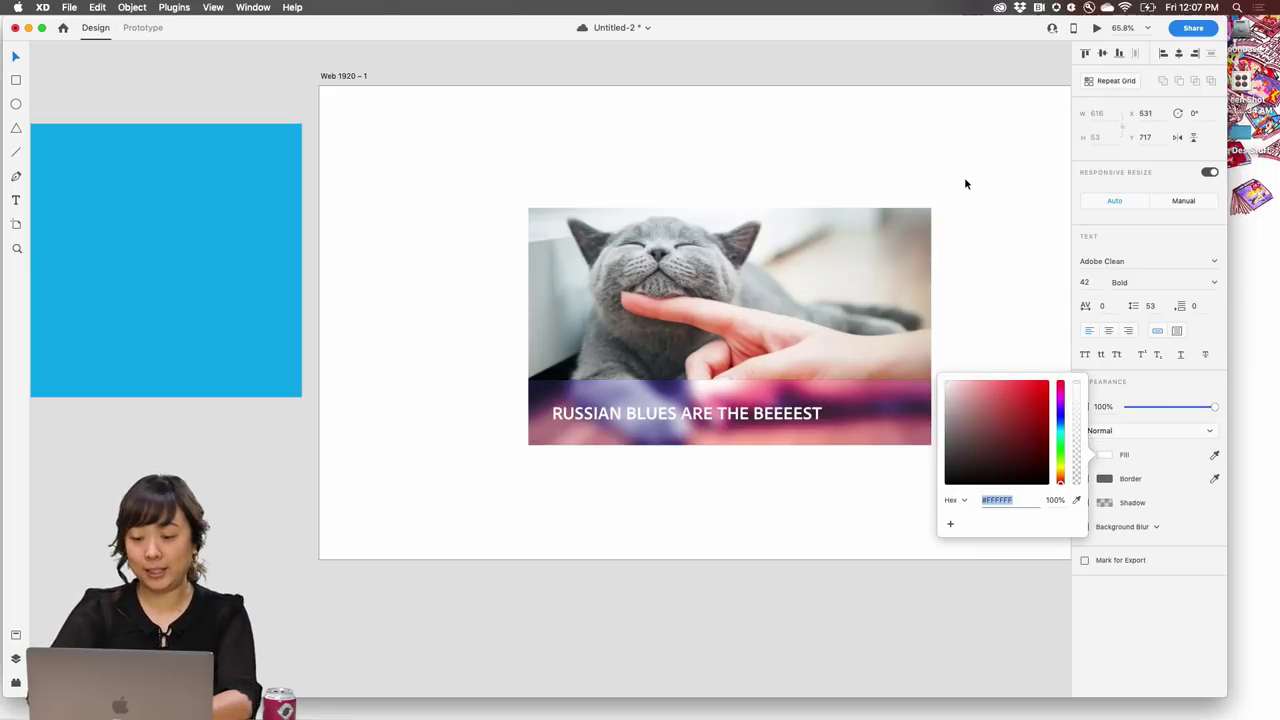
key("Escape")
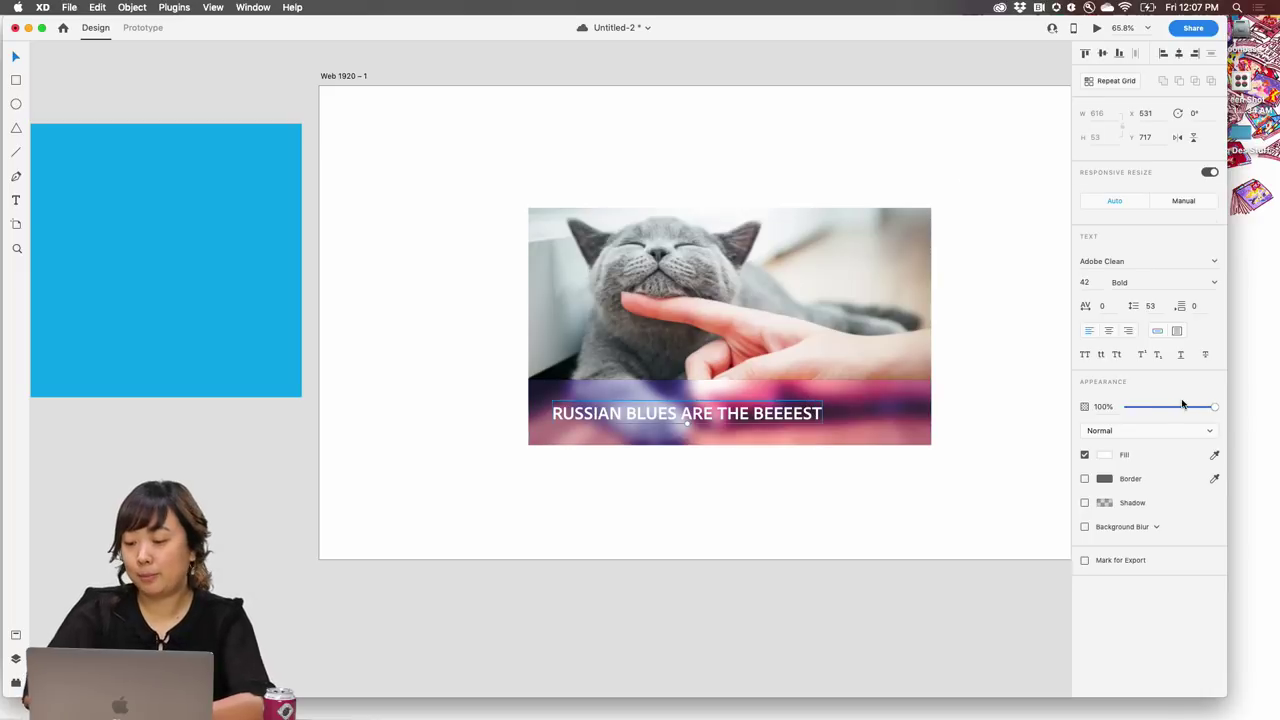
- Enlarge the white text so it sits centred on the strip, and save the document
left_click_drag(692, 425, 741, 424)
left_click(752, 487)
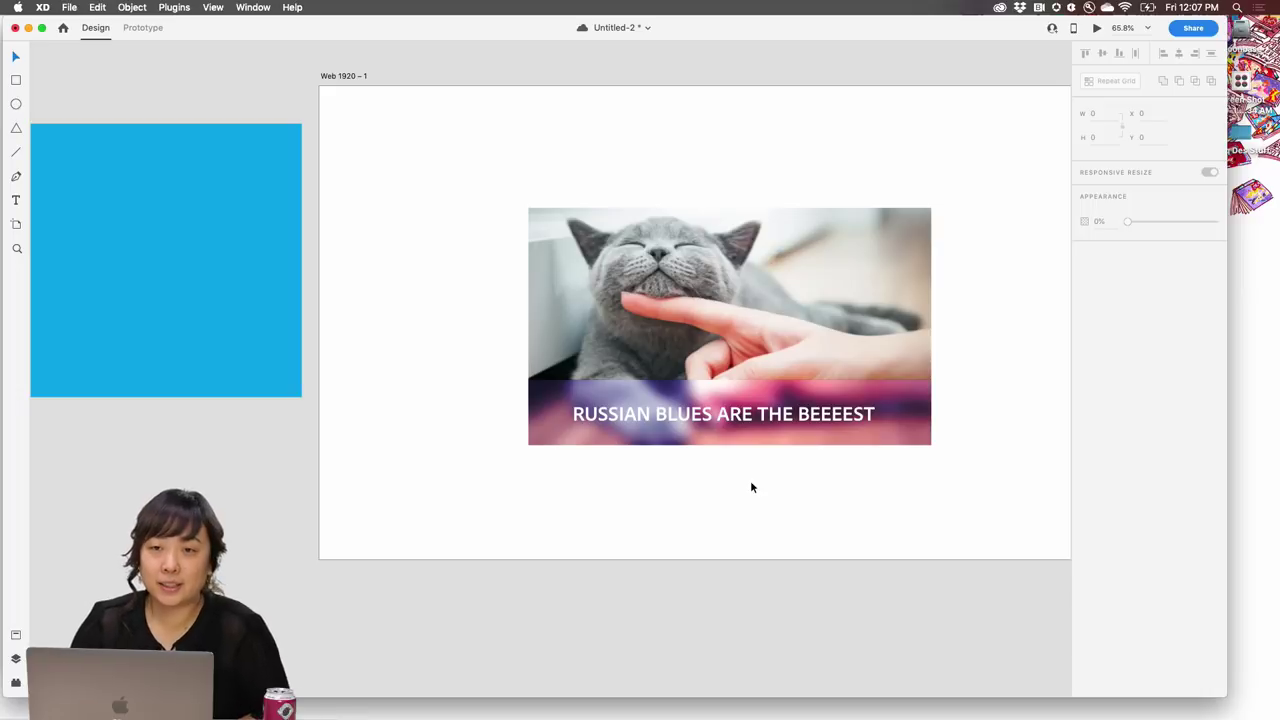
key("super+s")
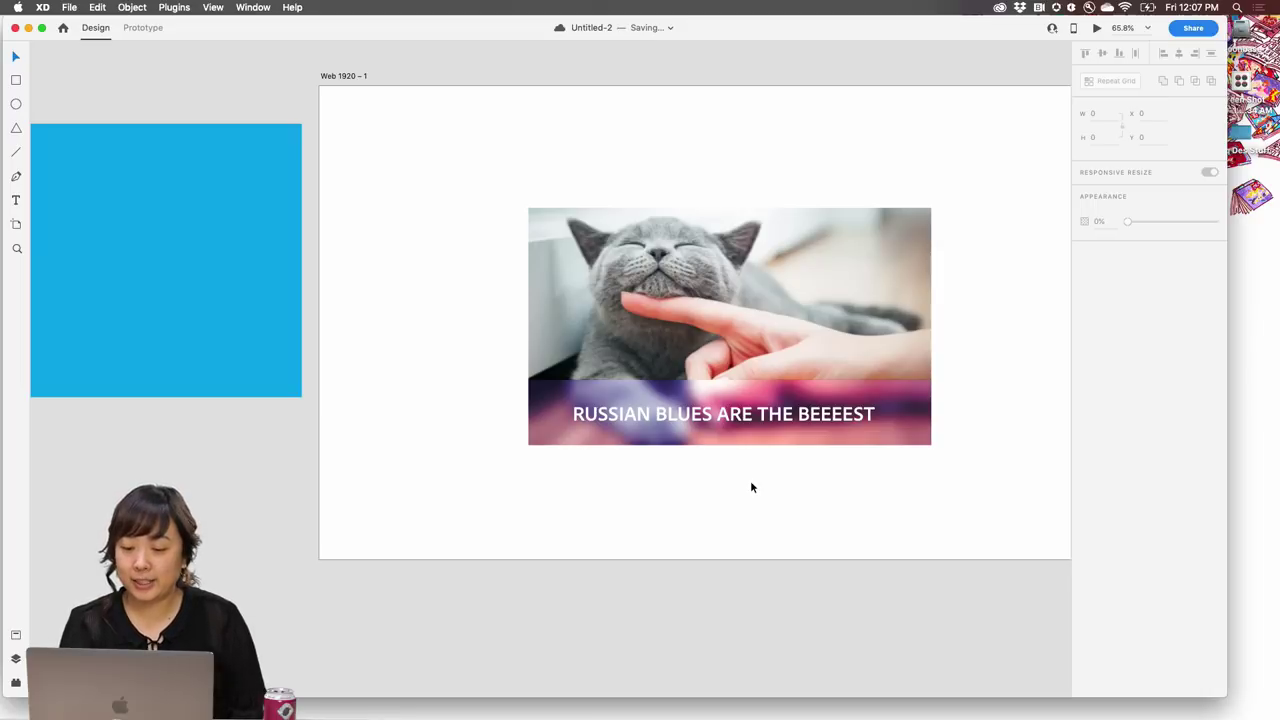
- Lower the strip's upper edge and fit the text into it at font size 37
left_click(895, 414)
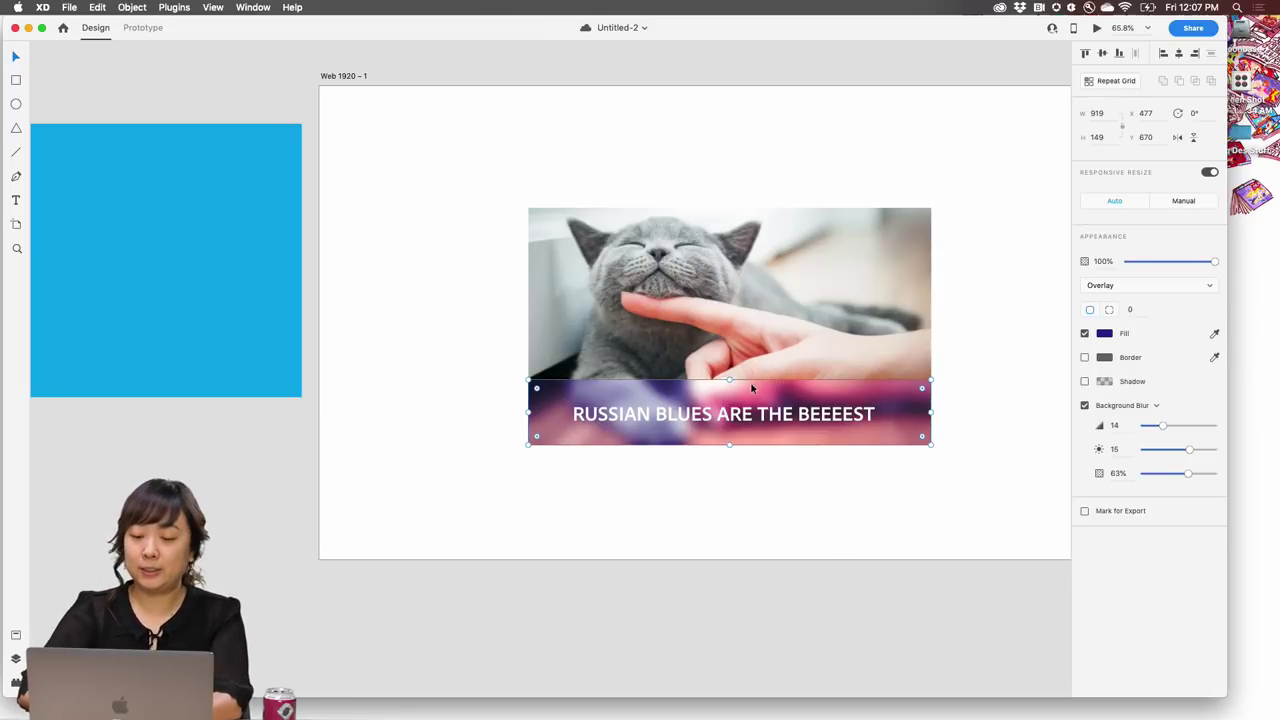
left_click_drag(729, 381, 722, 432)
left_click(757, 421)
key("super+shift+comma")
key("super+shift+comma")
key("super+shift+comma")
key("super+shift+comma")
key("super+shift+comma")
key("super+shift+comma")
key("super+shift+comma")
key("super+shift+comma")
key("super+shift+comma")
key("super+shift+comma")
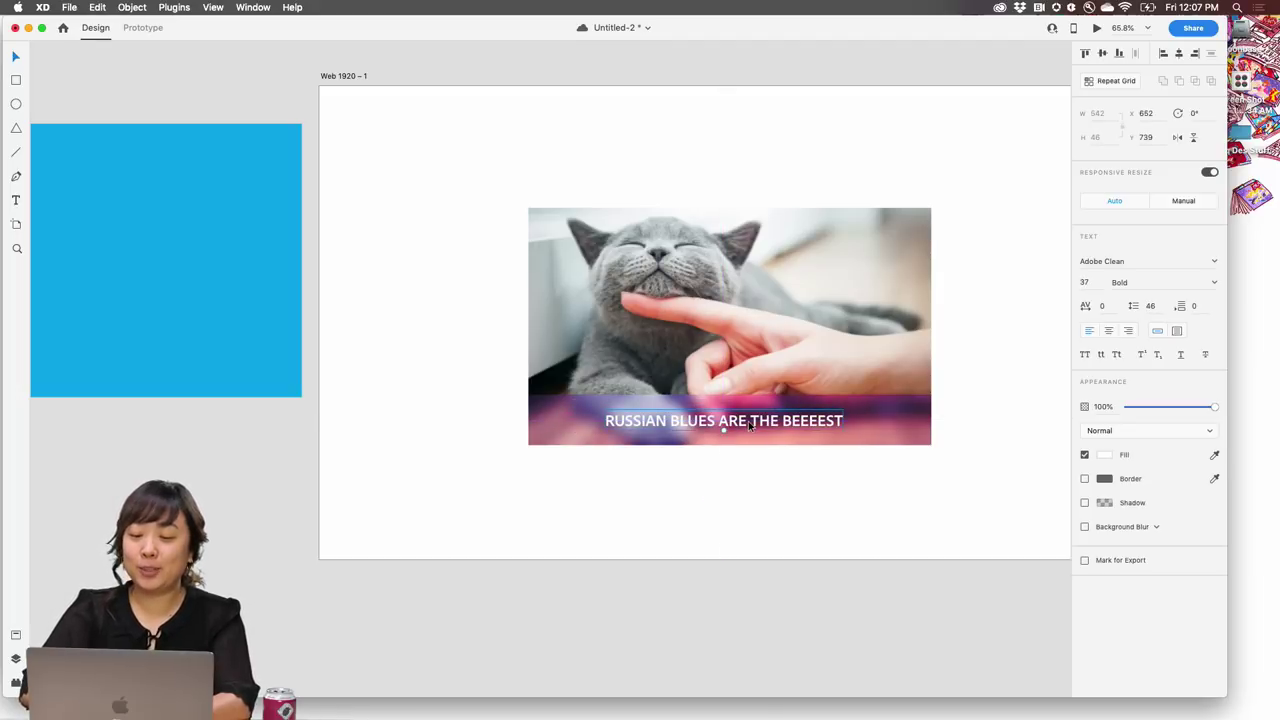
- Reduce the strip's height to about 107 and save the document
left_click(855, 400)
mouse_move(729, 396)
left_mouse_down()
mouse_move(727, 205)
mouse_move(737, 401)
left_mouse_up()
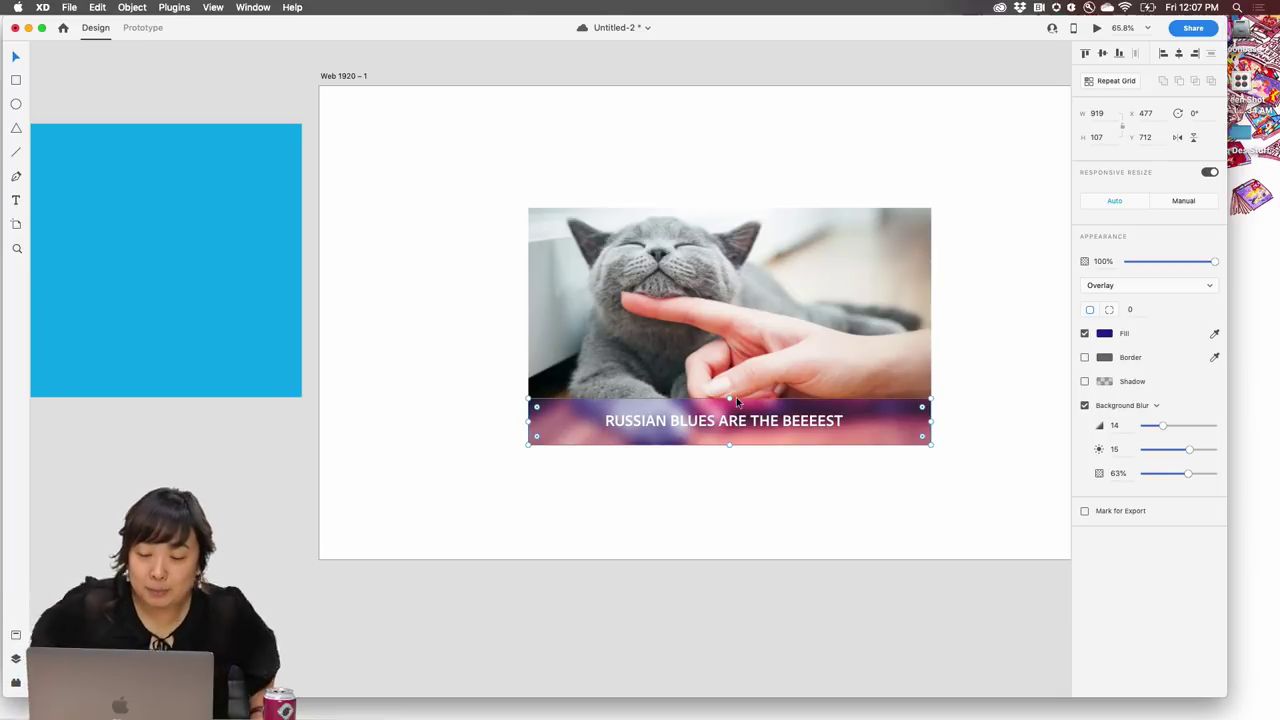
left_click(676, 523)
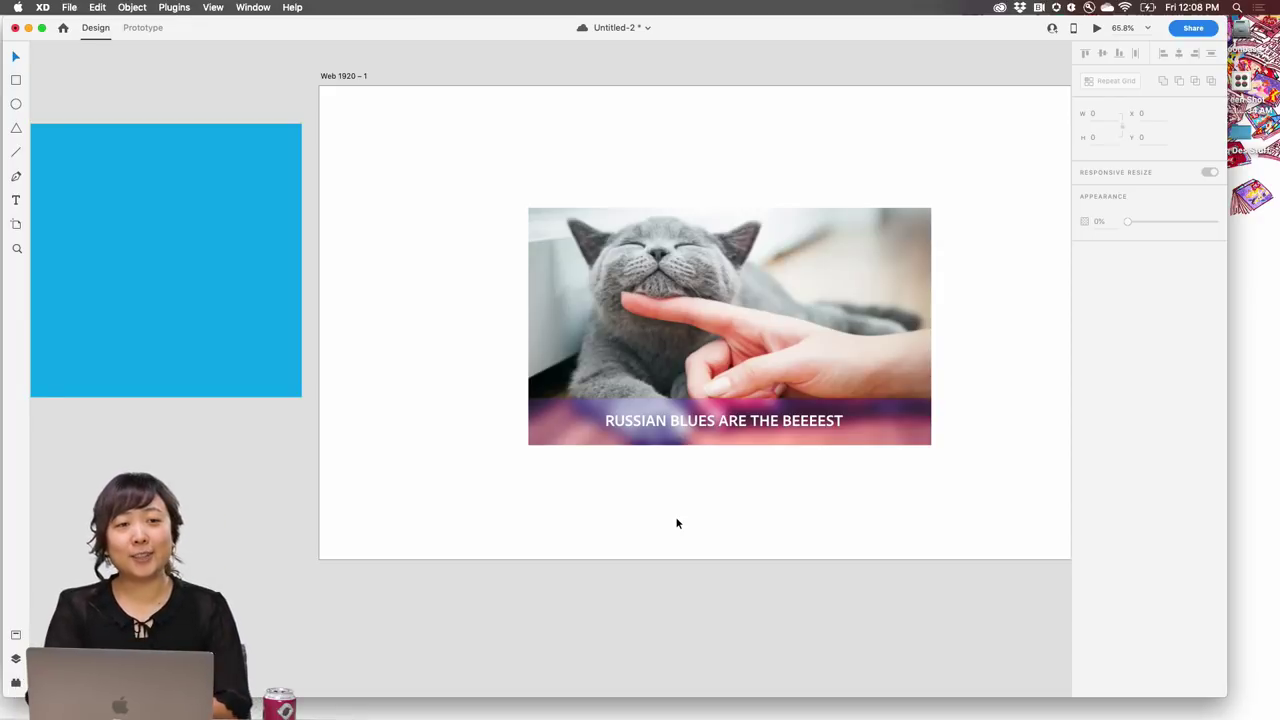
key("super+s")
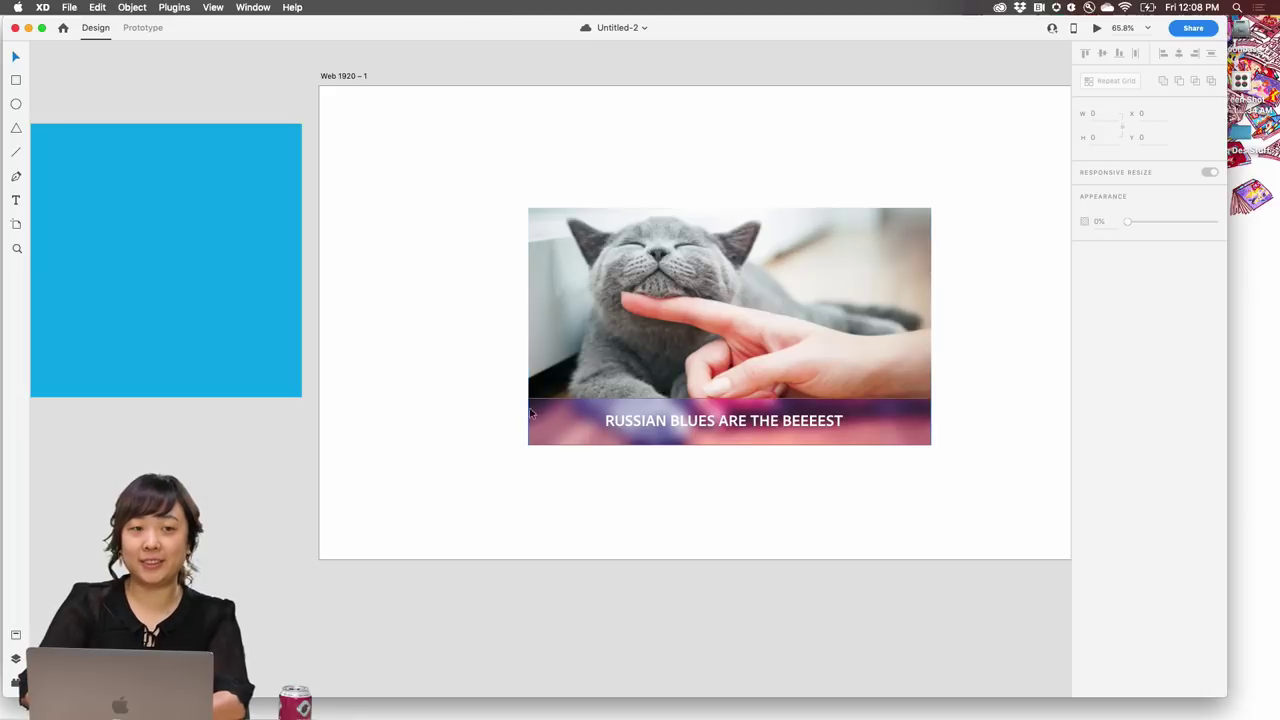
- Centre the text on the strip at about X 666, Y 743 and save the document
left_click(598, 423)
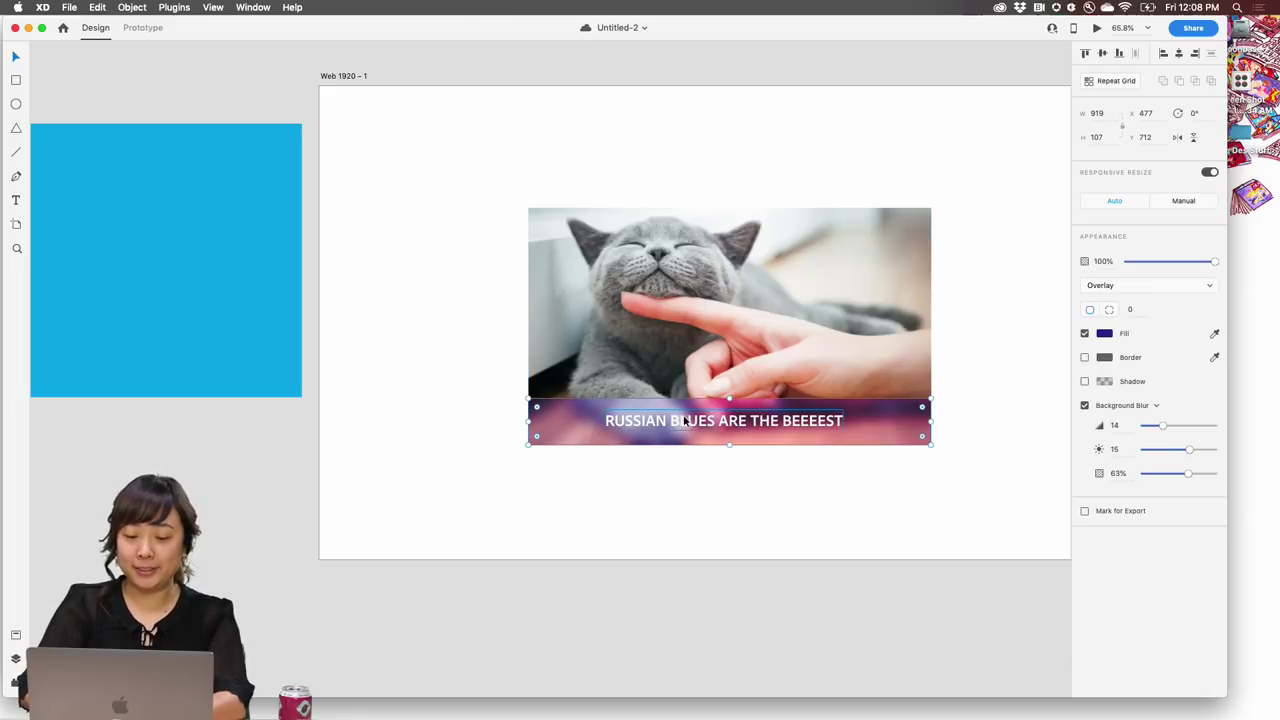
left_click_drag(685, 422, 688, 422)
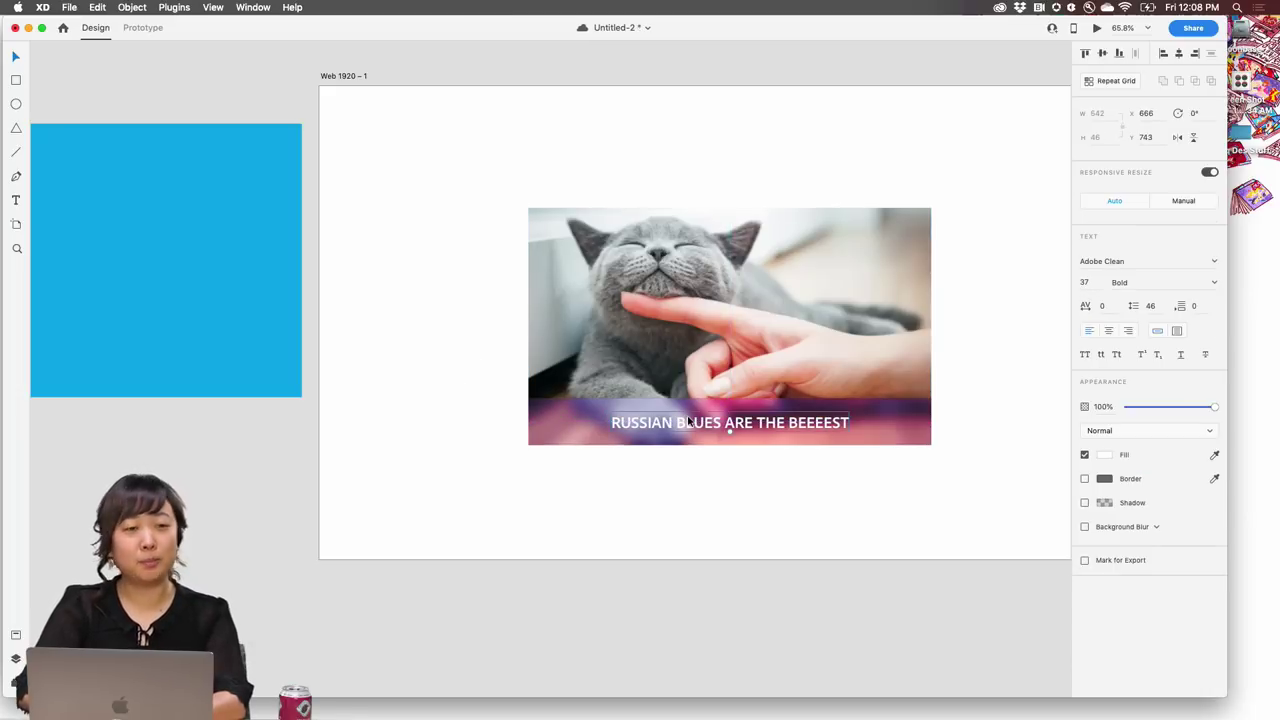
left_click(731, 522)
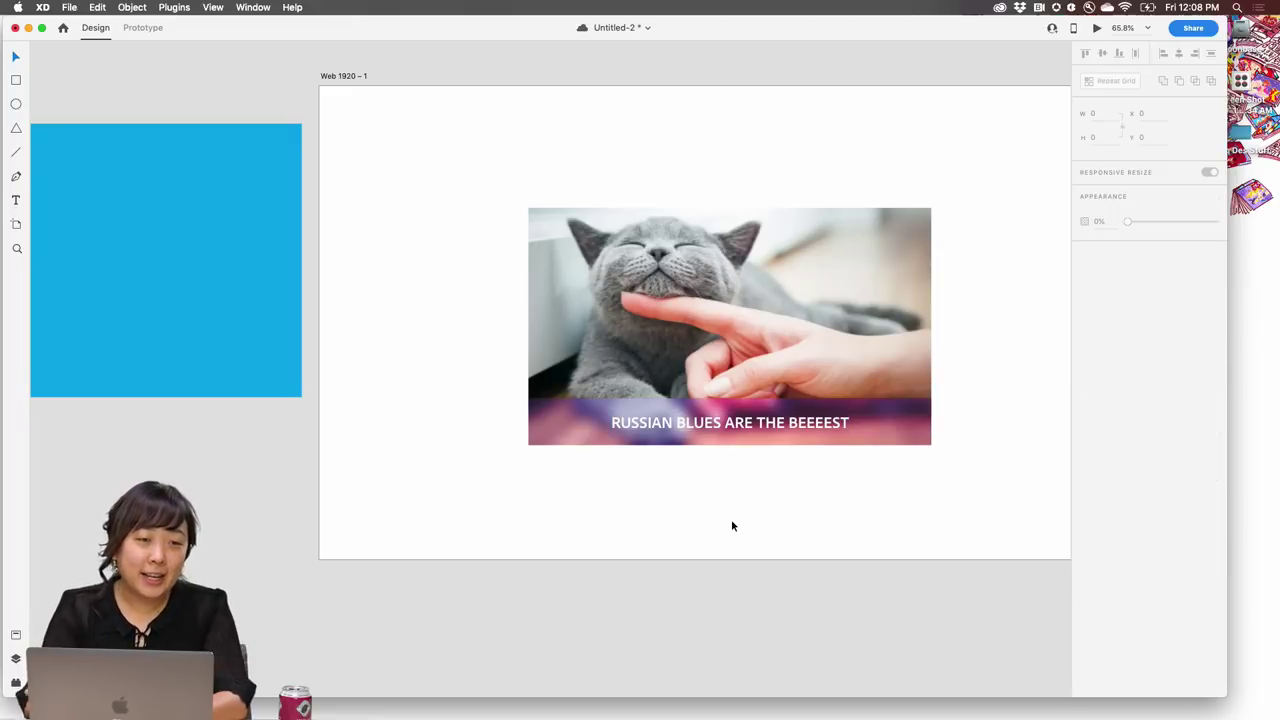
key("super+s")
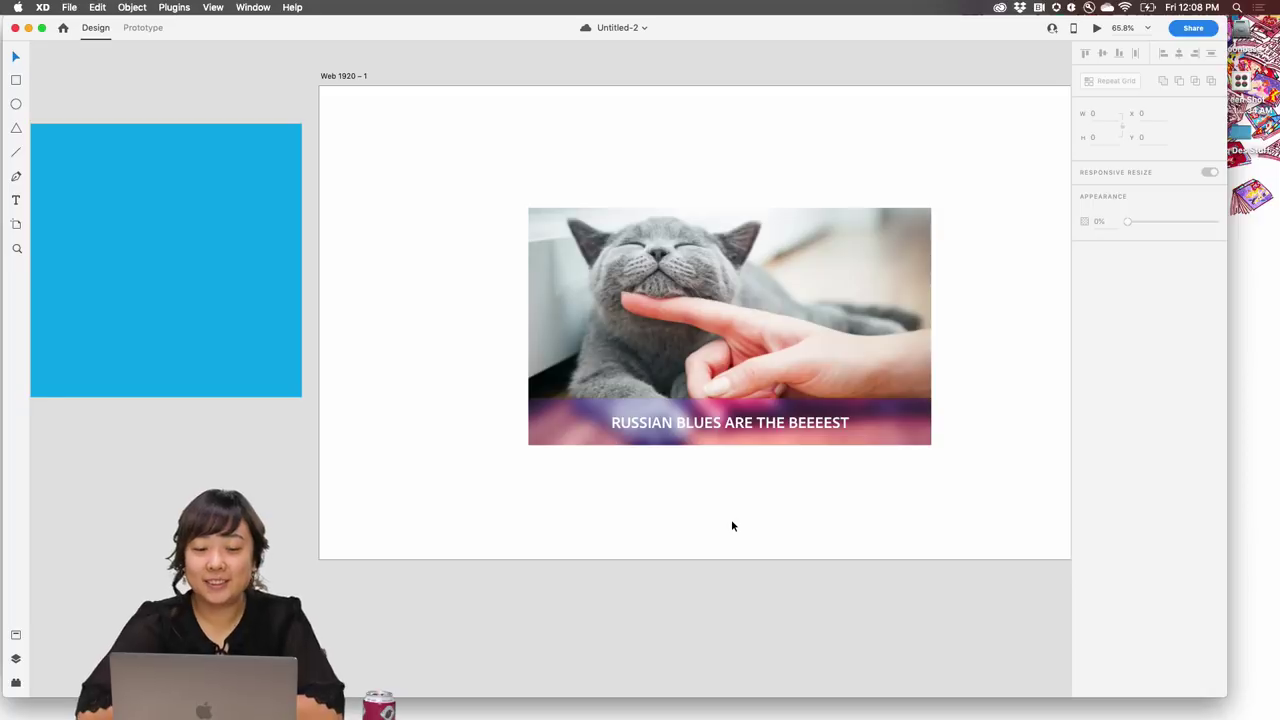
- Delete the cat photo, the blurred strip and the text from the Web 1920 – 1 artboard
left_click_drag(506, 195, 984, 496)
key("Delete")
scroll(745, 365, "down", 3)
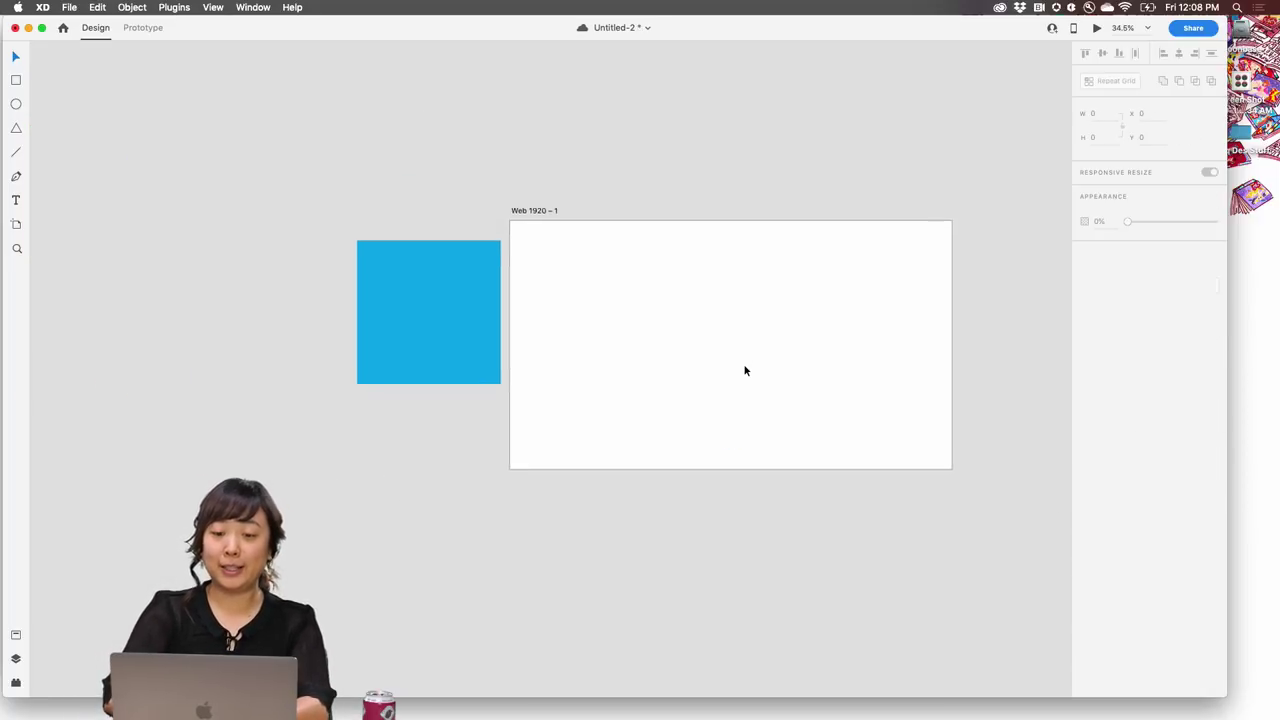
- Switch to the Chrome window and show the first Behance designer profile in full screen
key("ctrl+Up")
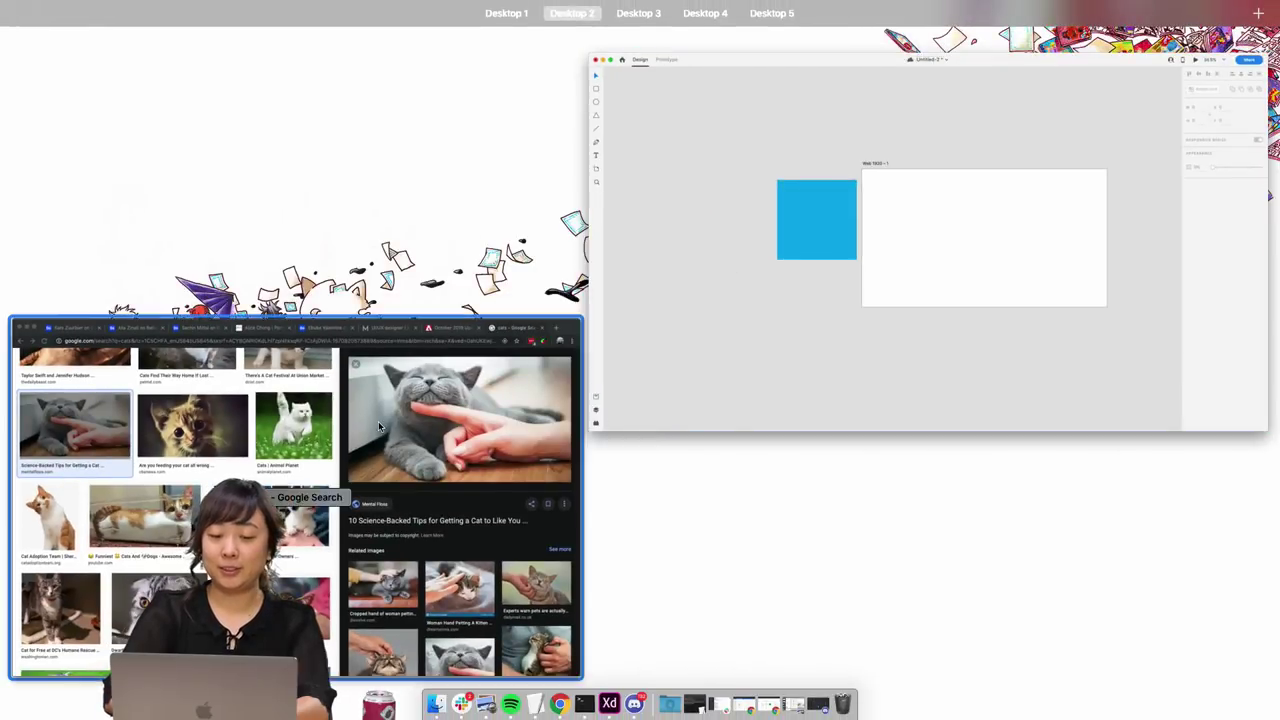
left_click(531, 430)
left_click(906, 38)
key("ctrl+Tab")
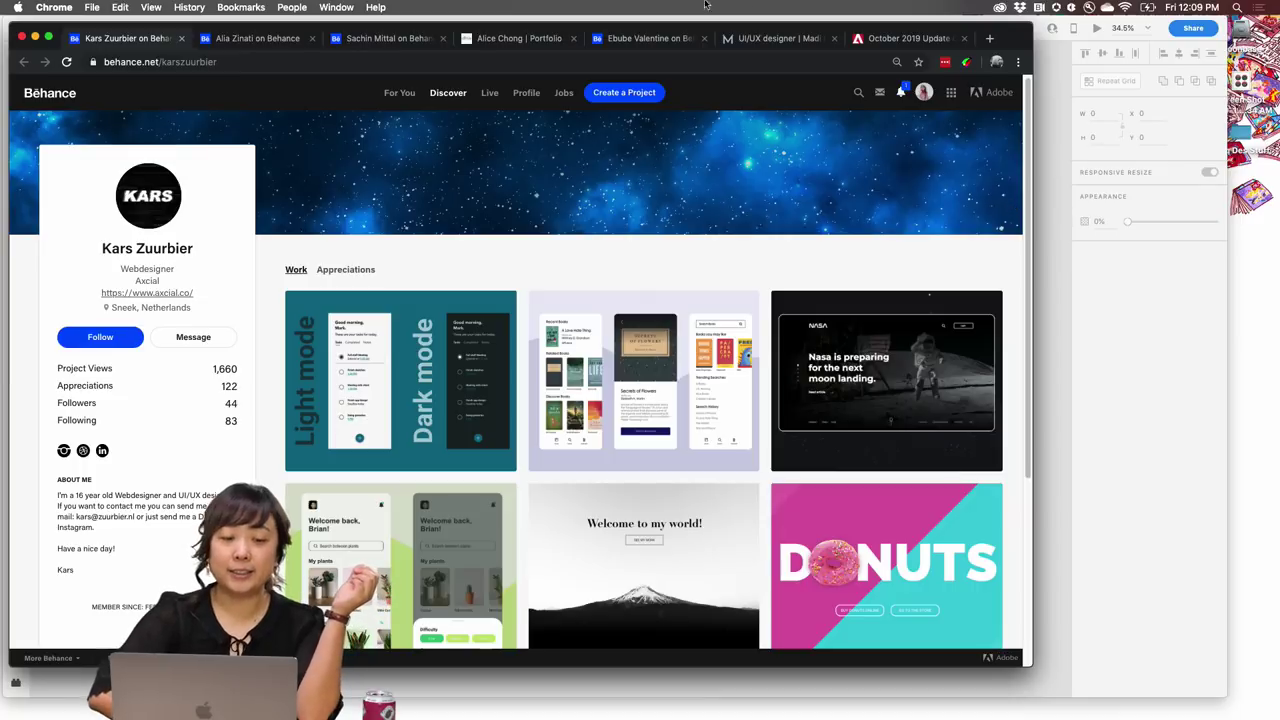
left_click(48, 37)
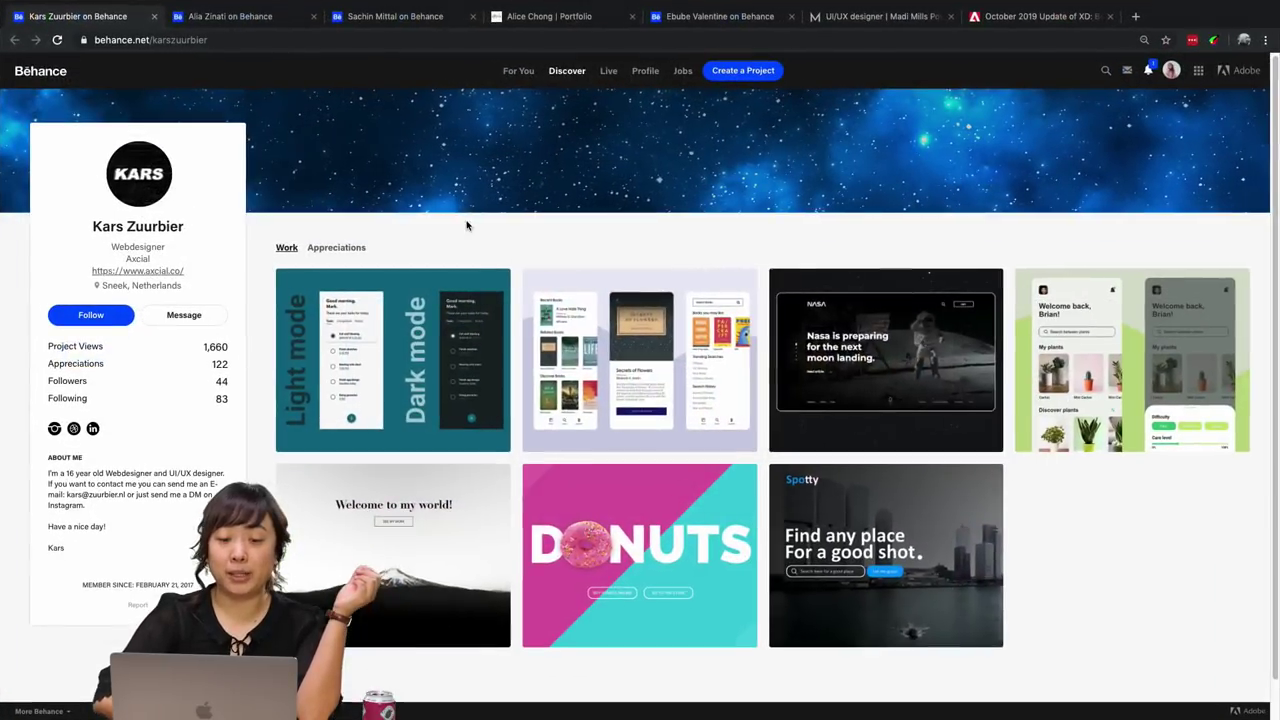